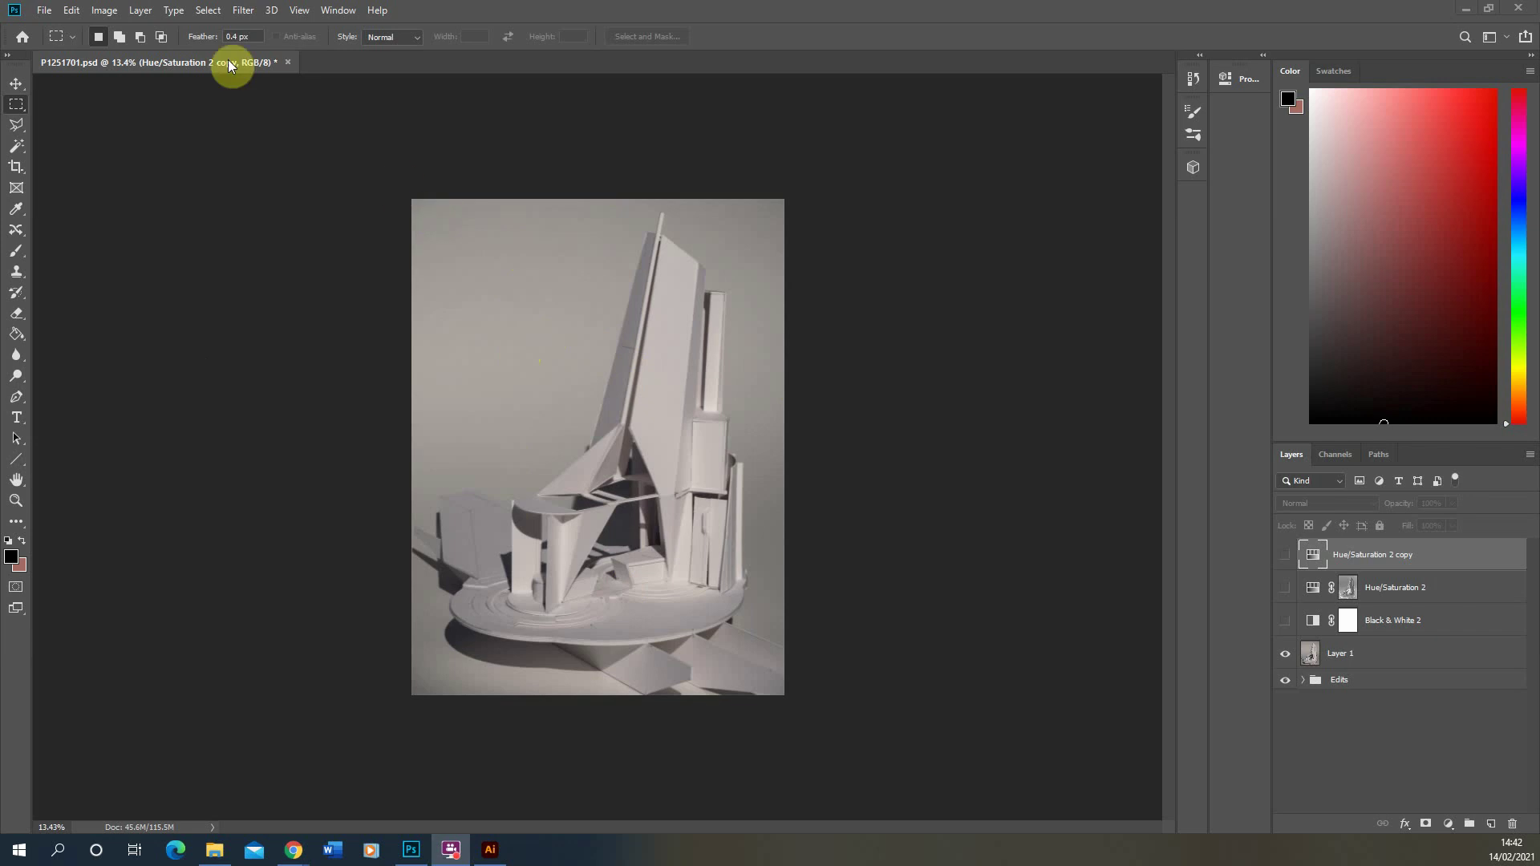
Step: Save the Photoshop photo as JPEG over the existing P1251701.jpg, accepting the JPEG options
click(50, 12)
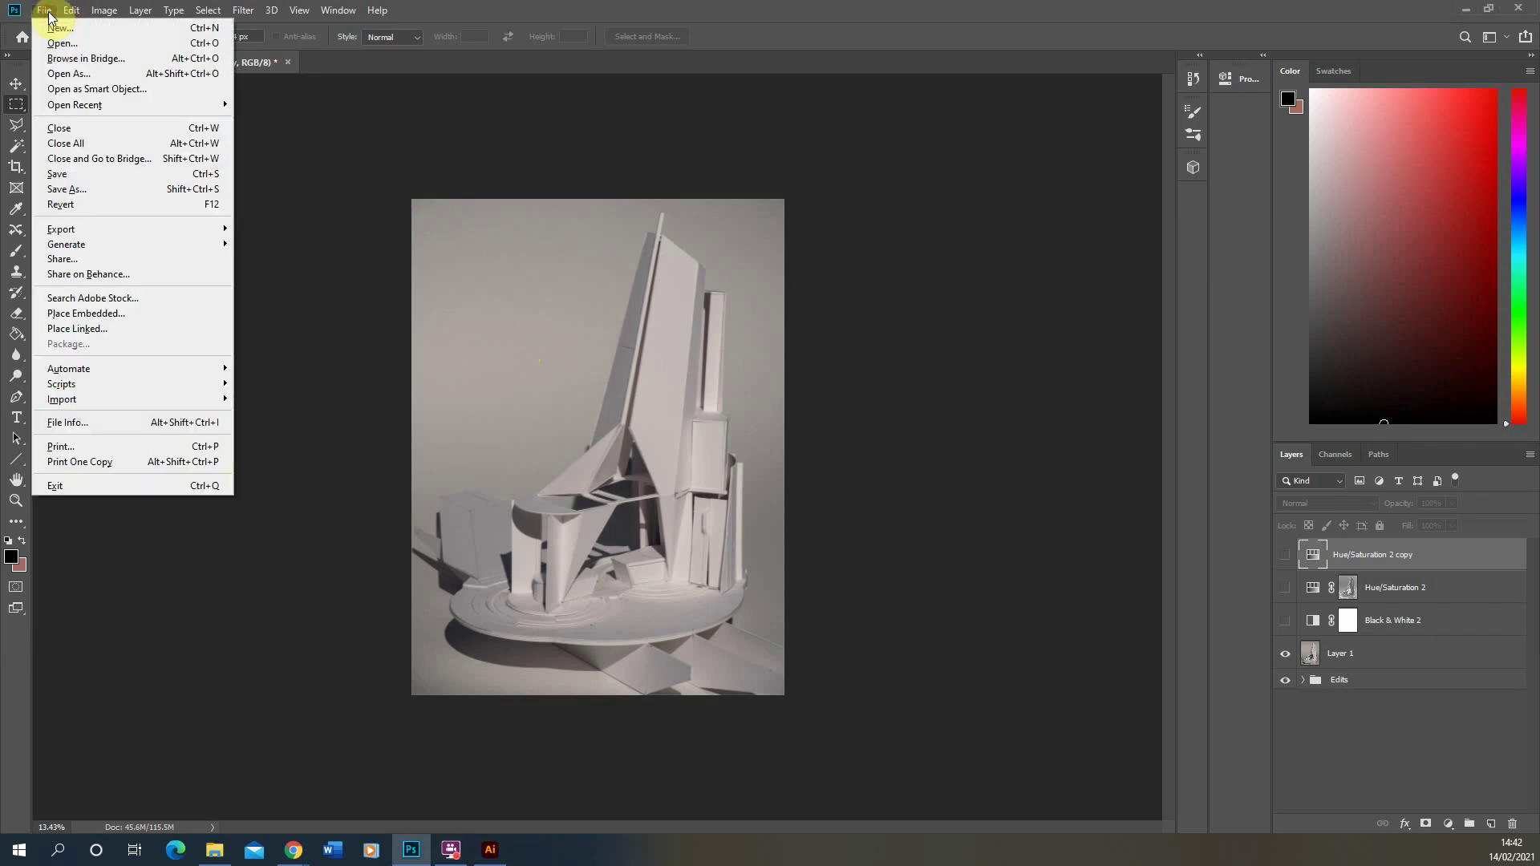
click(72, 186)
click(182, 497)
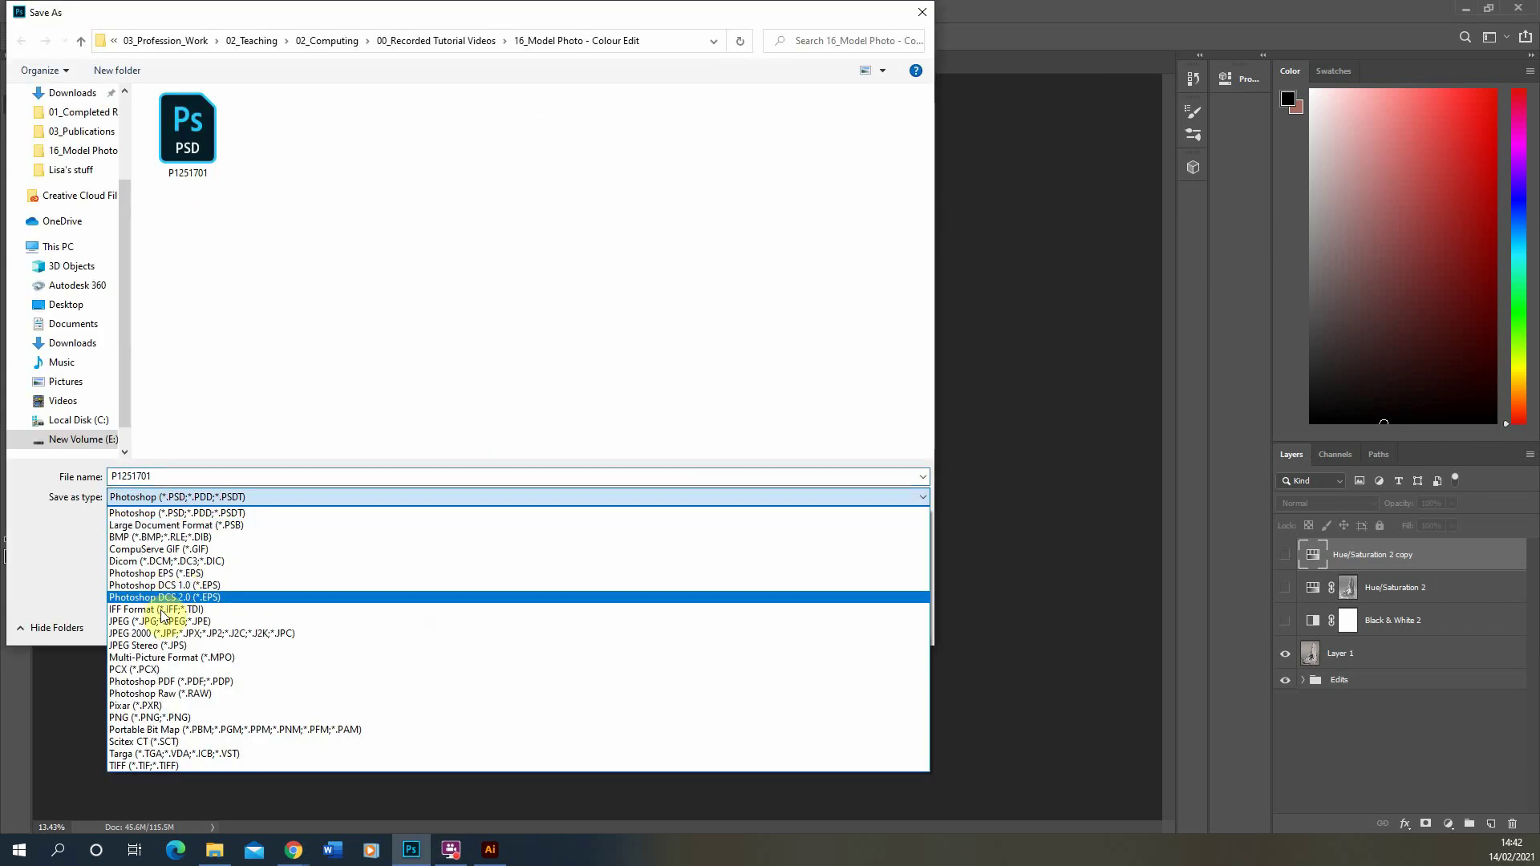
click(148, 622)
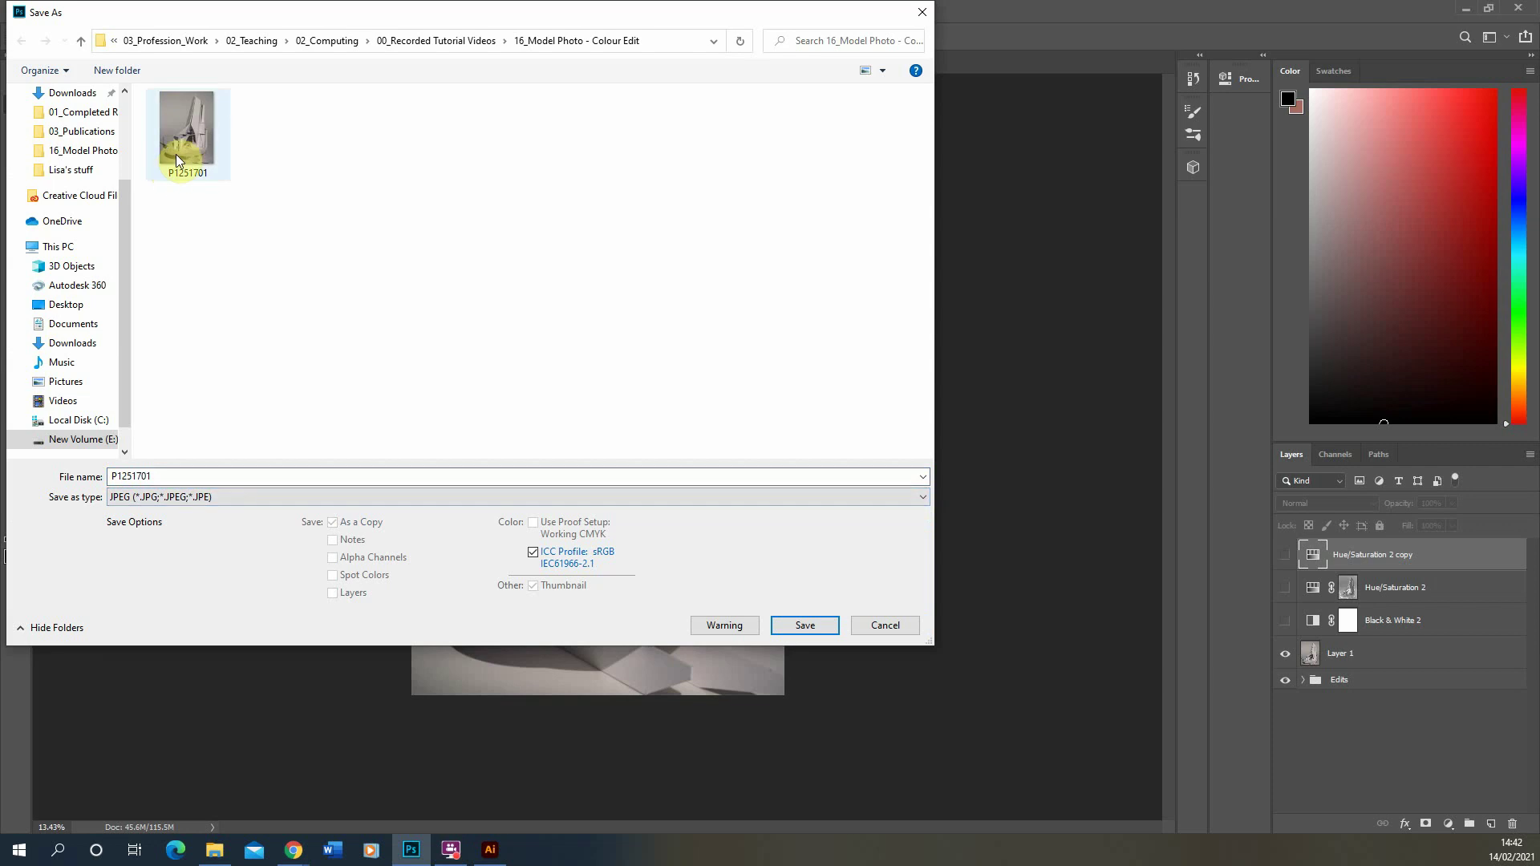
click(802, 622)
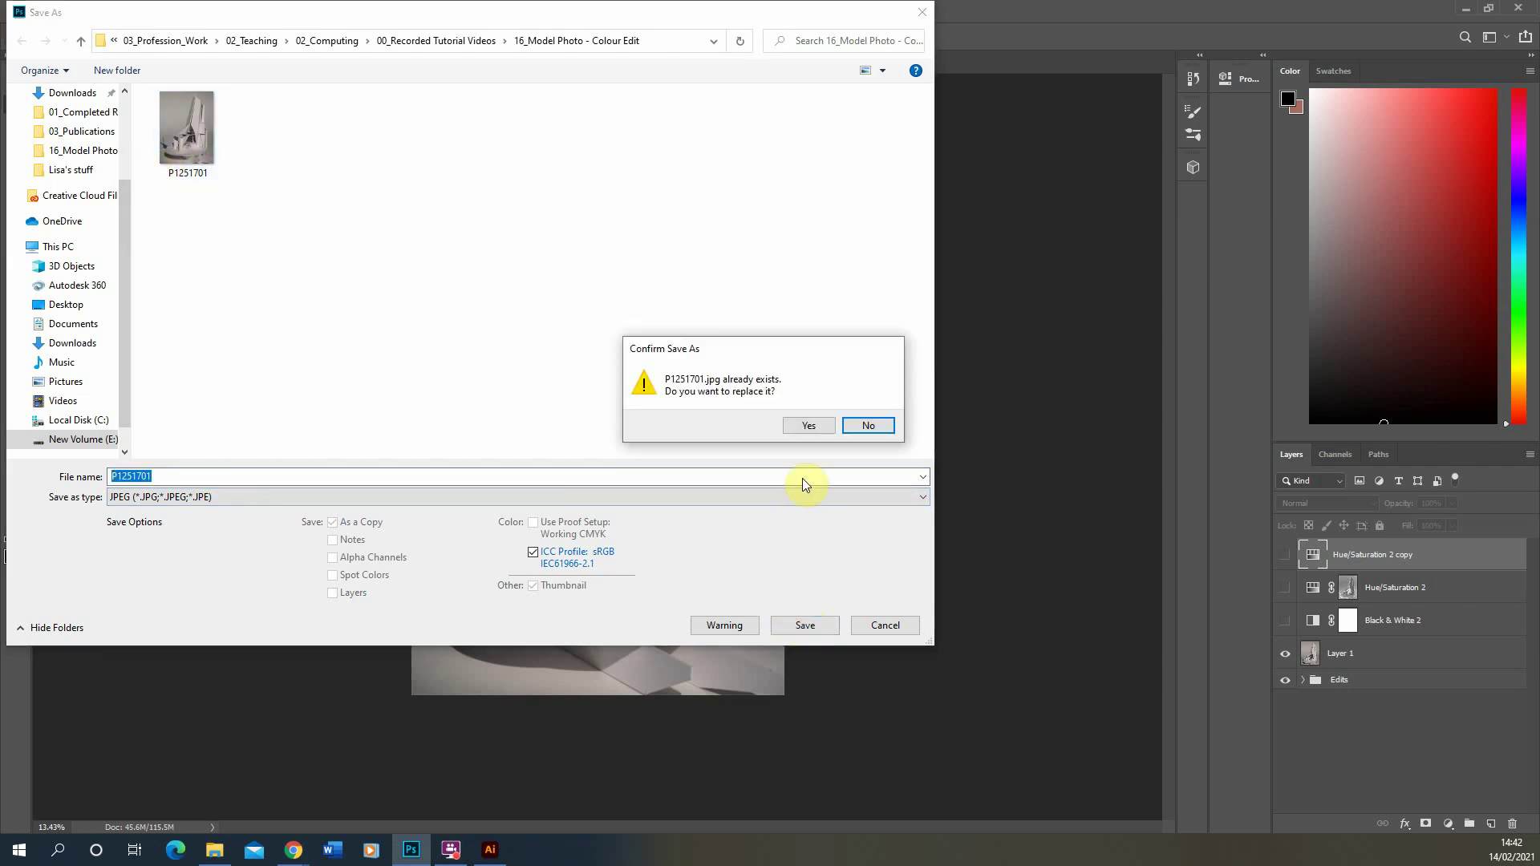
click(818, 429)
click(761, 366)
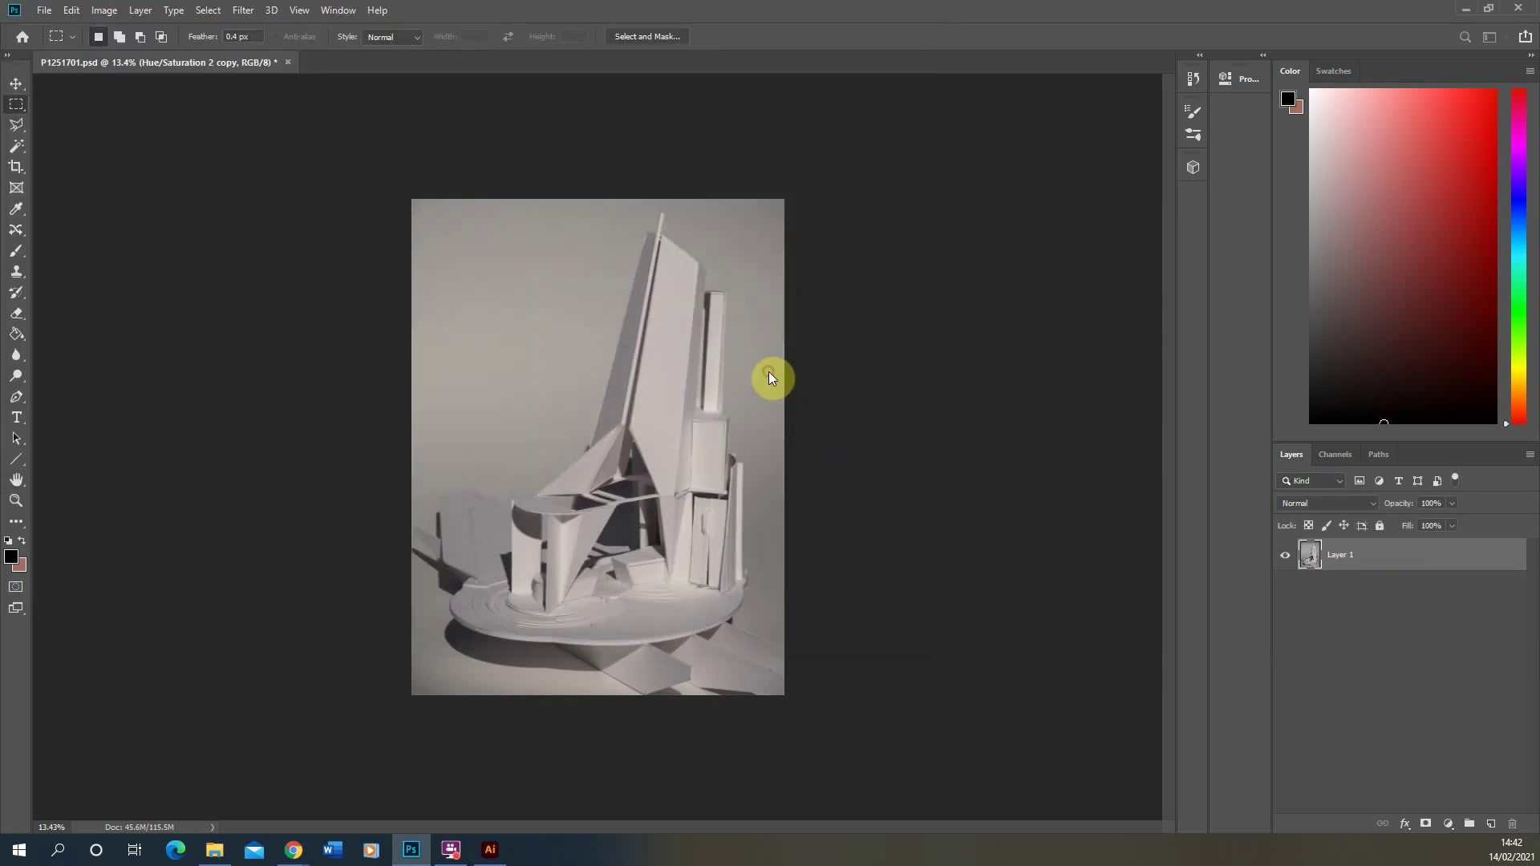
Step: Drag P1251701.jpg from File Explorer onto the blank Illustrator artboard
click(493, 849)
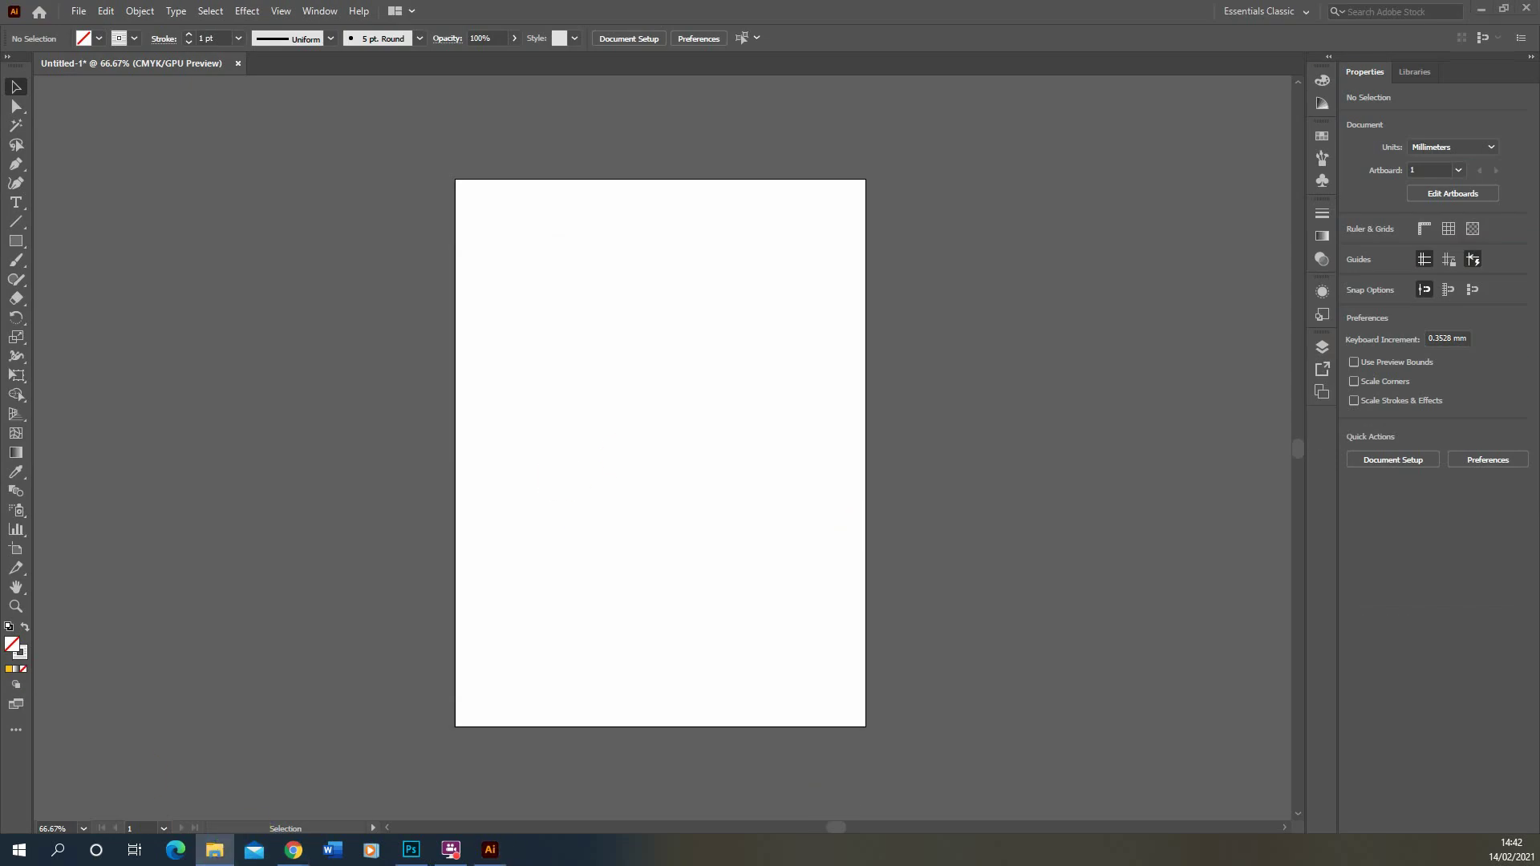
click(214, 850)
click(750, 396)
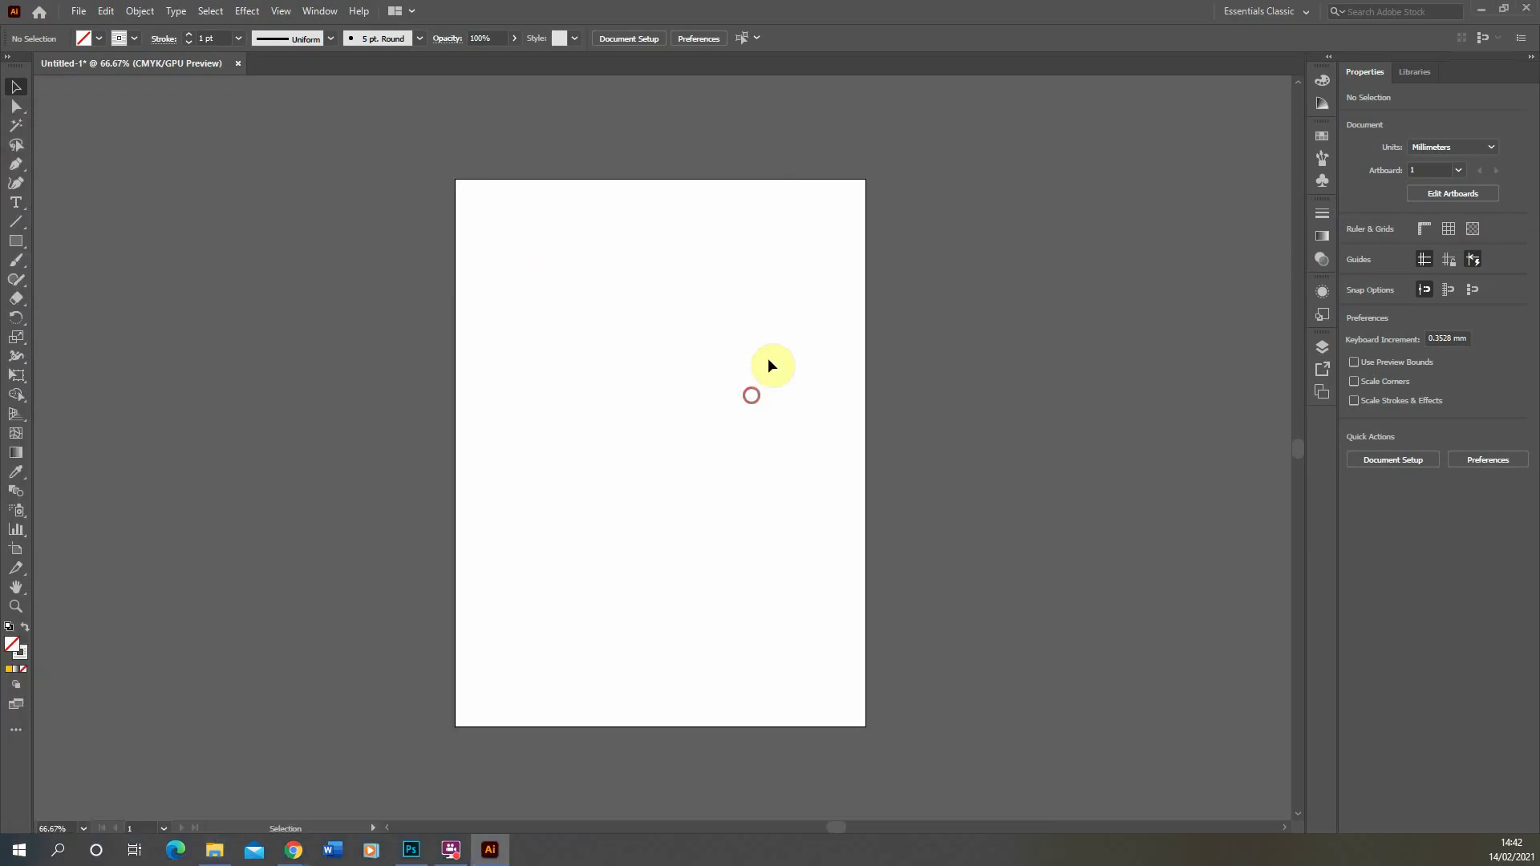
click(215, 850)
click(533, 536)
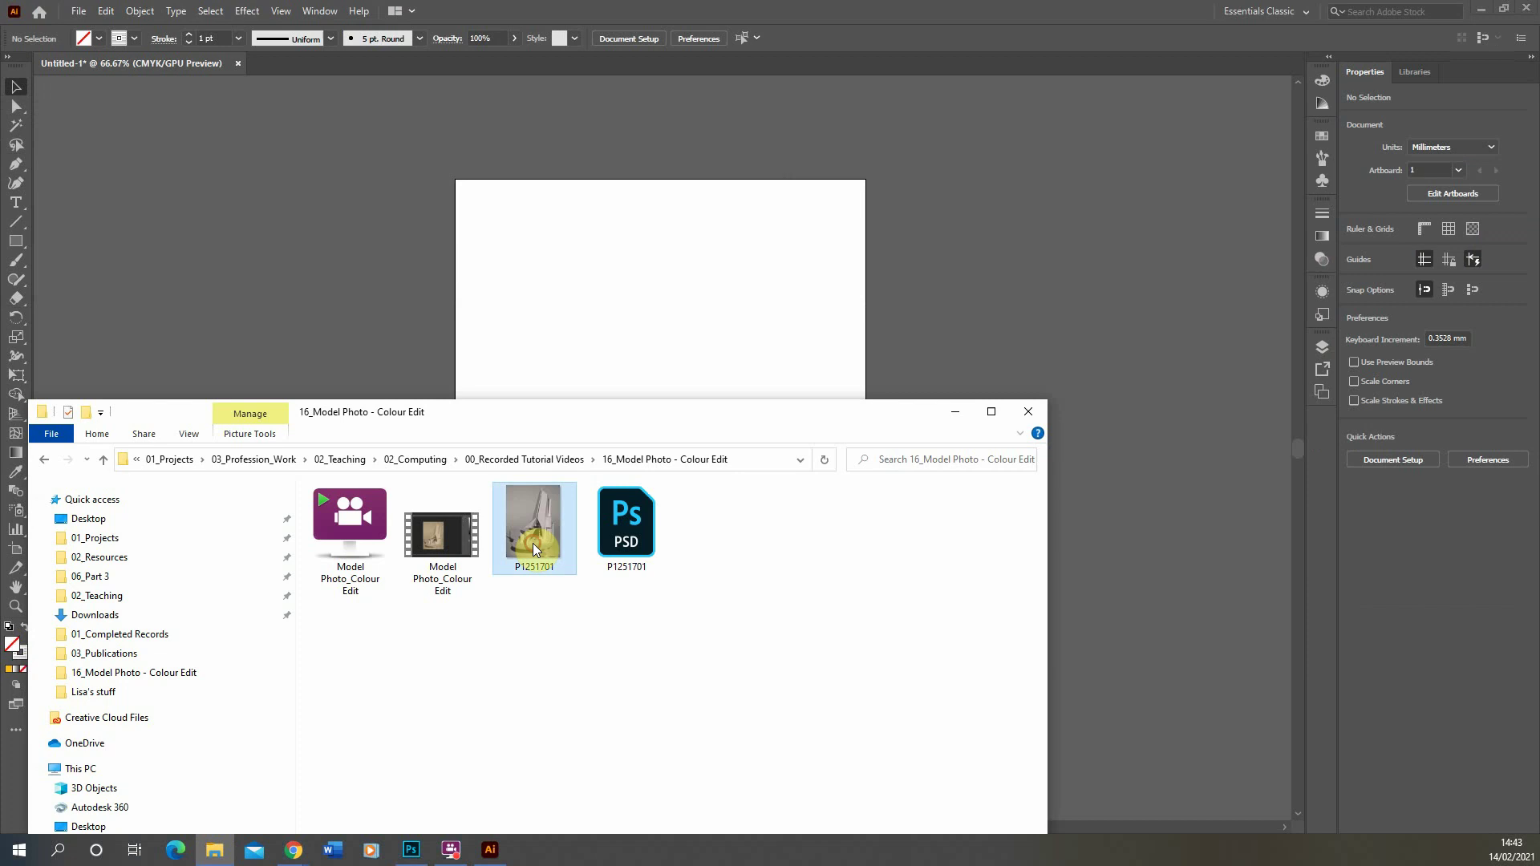
drag(533, 536, 816, 460)
Step: Scale the placed photo by its corner to 210 × 280 mm and verify the size
scroll(440, 619, up, 1)
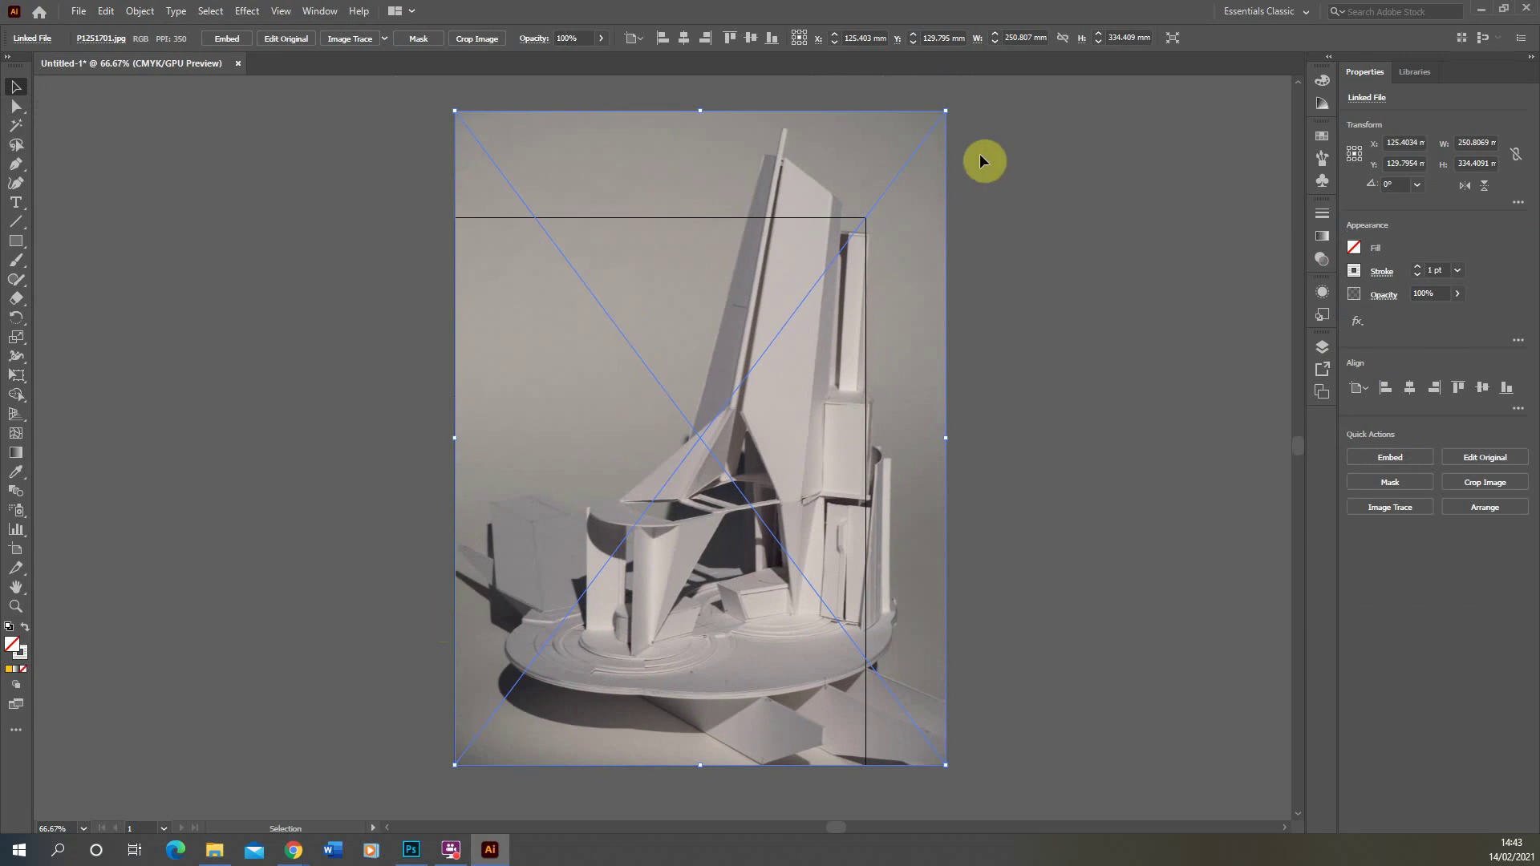
drag(949, 112, 870, 210)
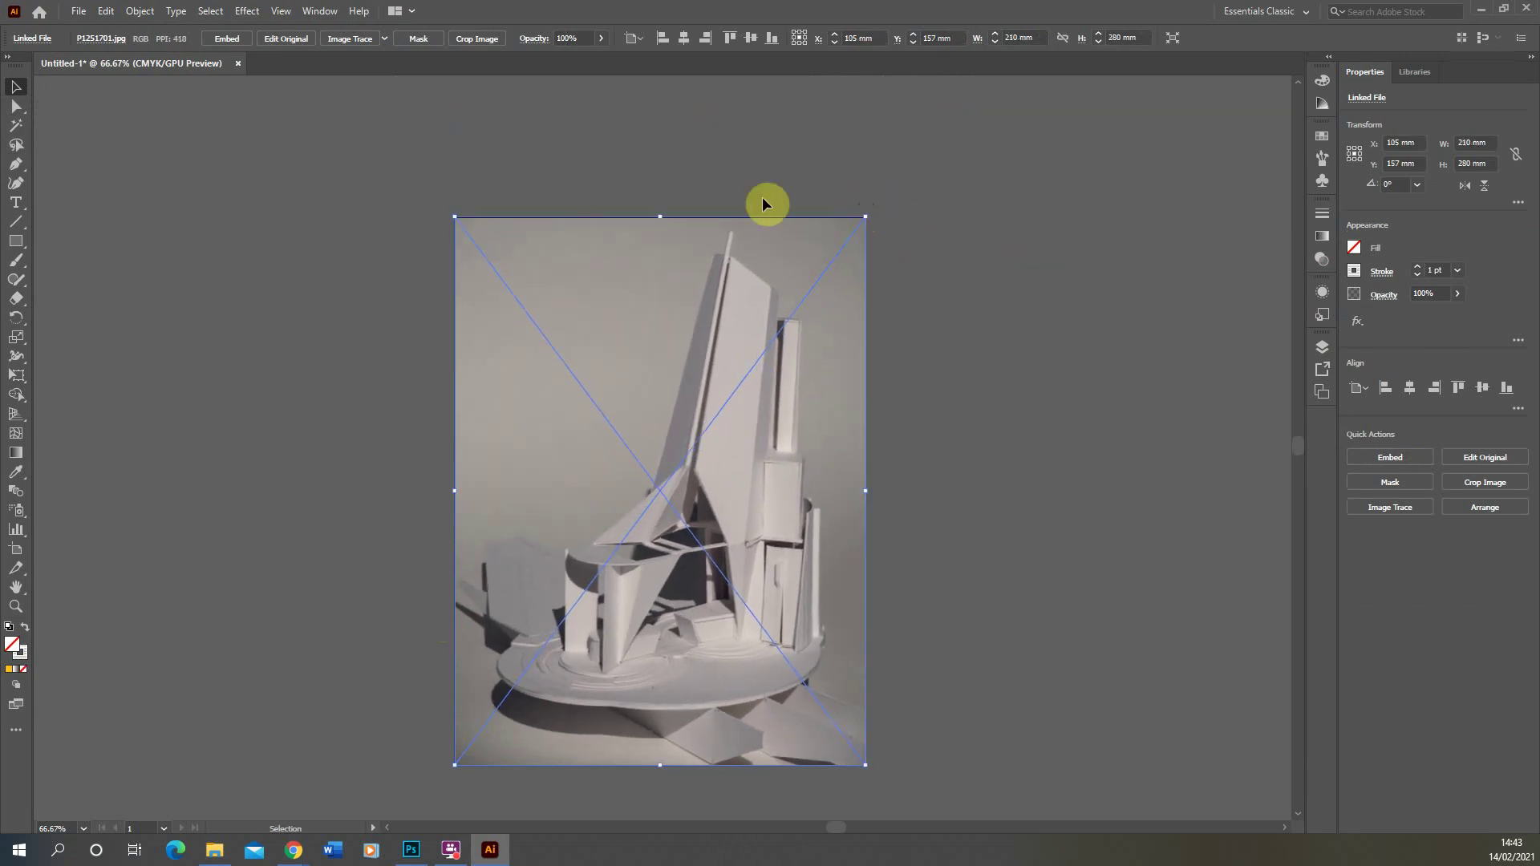
click(50, 89)
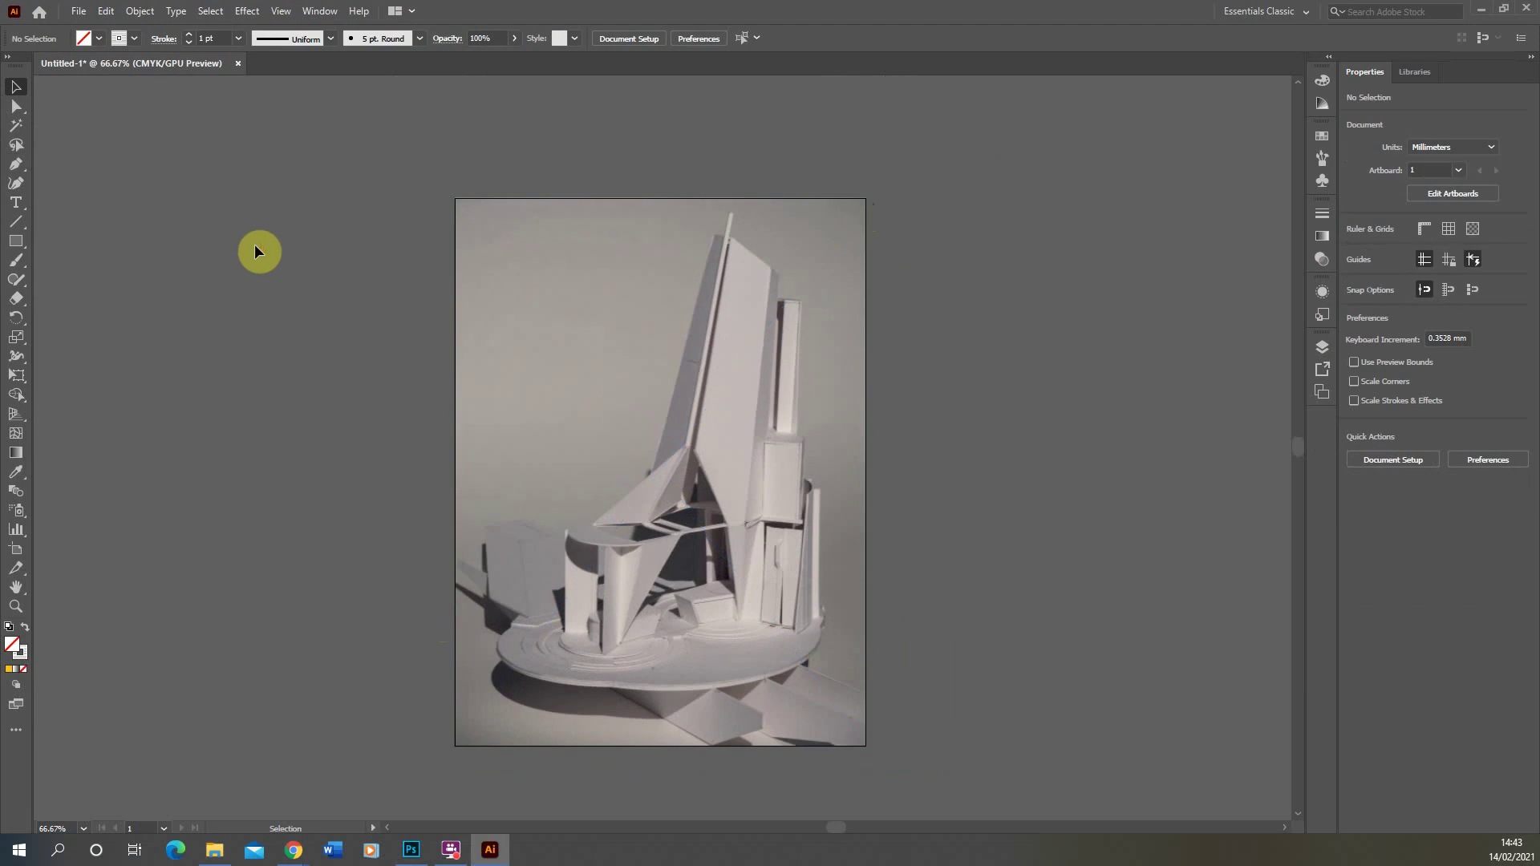
click(681, 372)
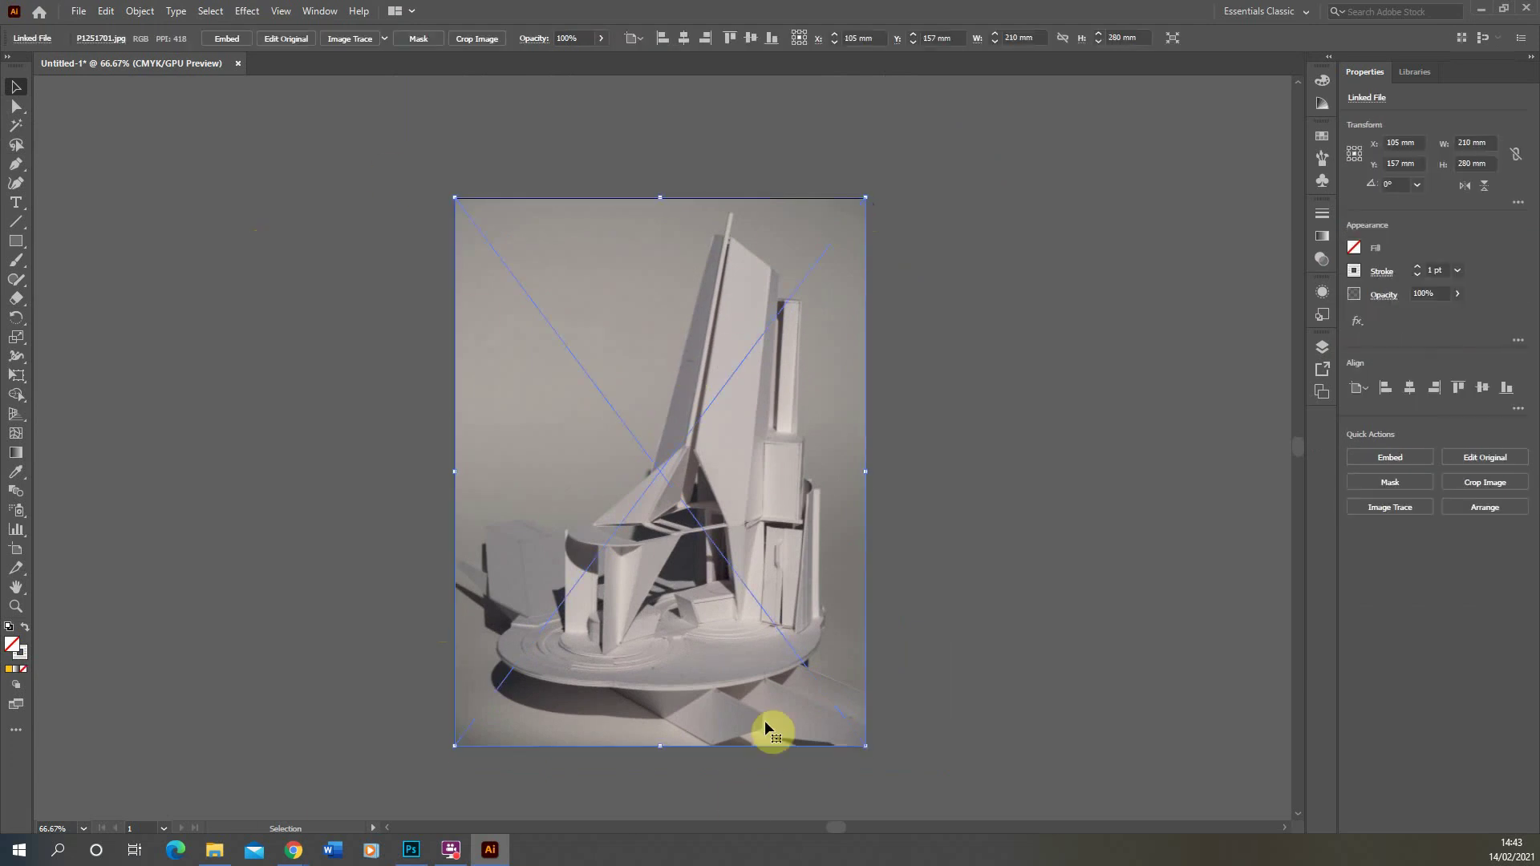
click(1108, 498)
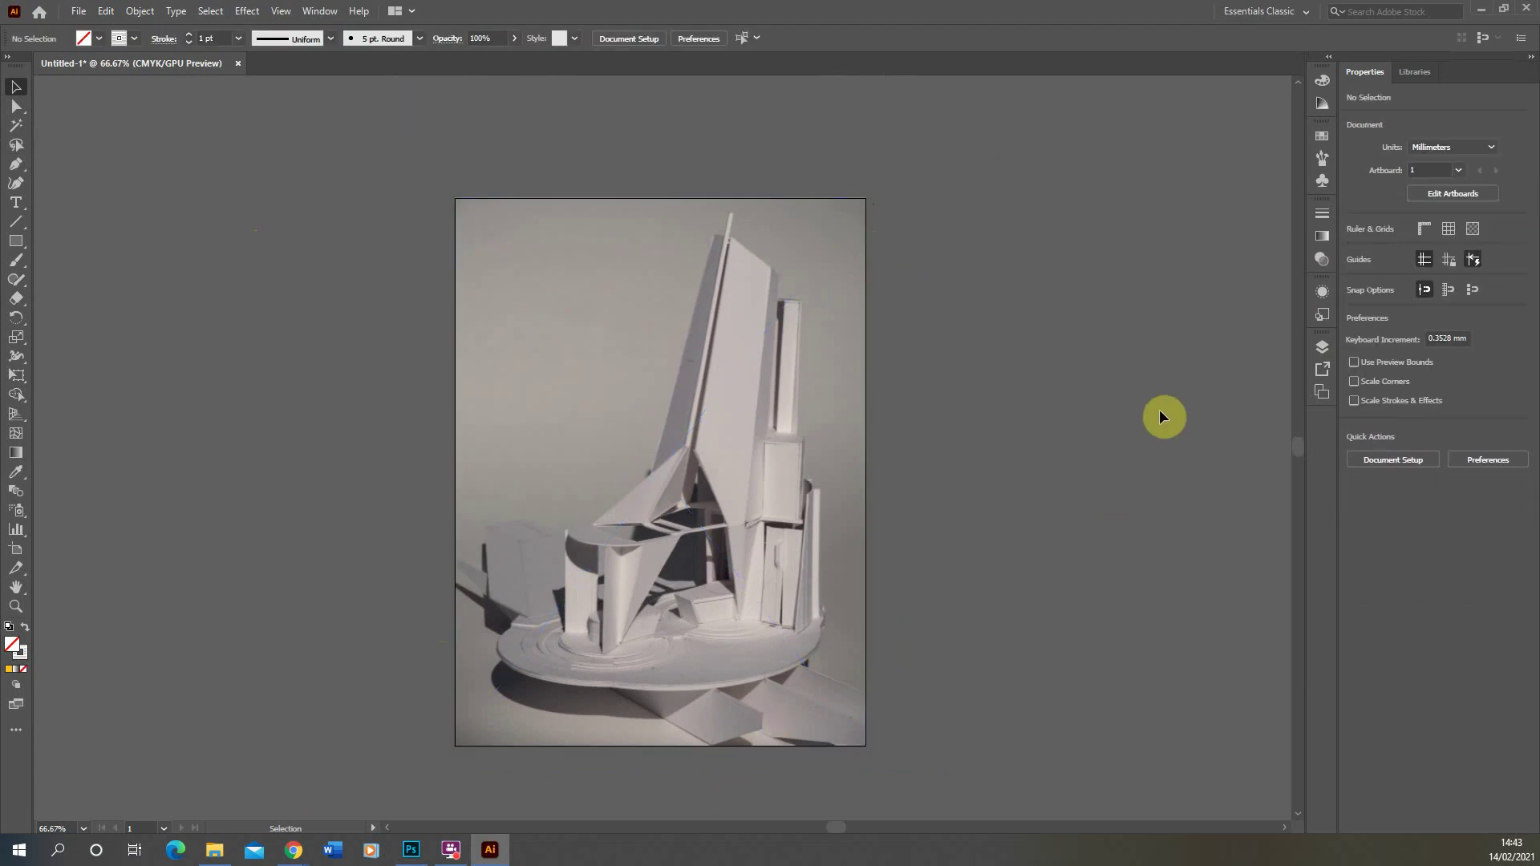
Step: Rename Layer 1 to 'Photo' in the Layers panel and lock it
click(1324, 347)
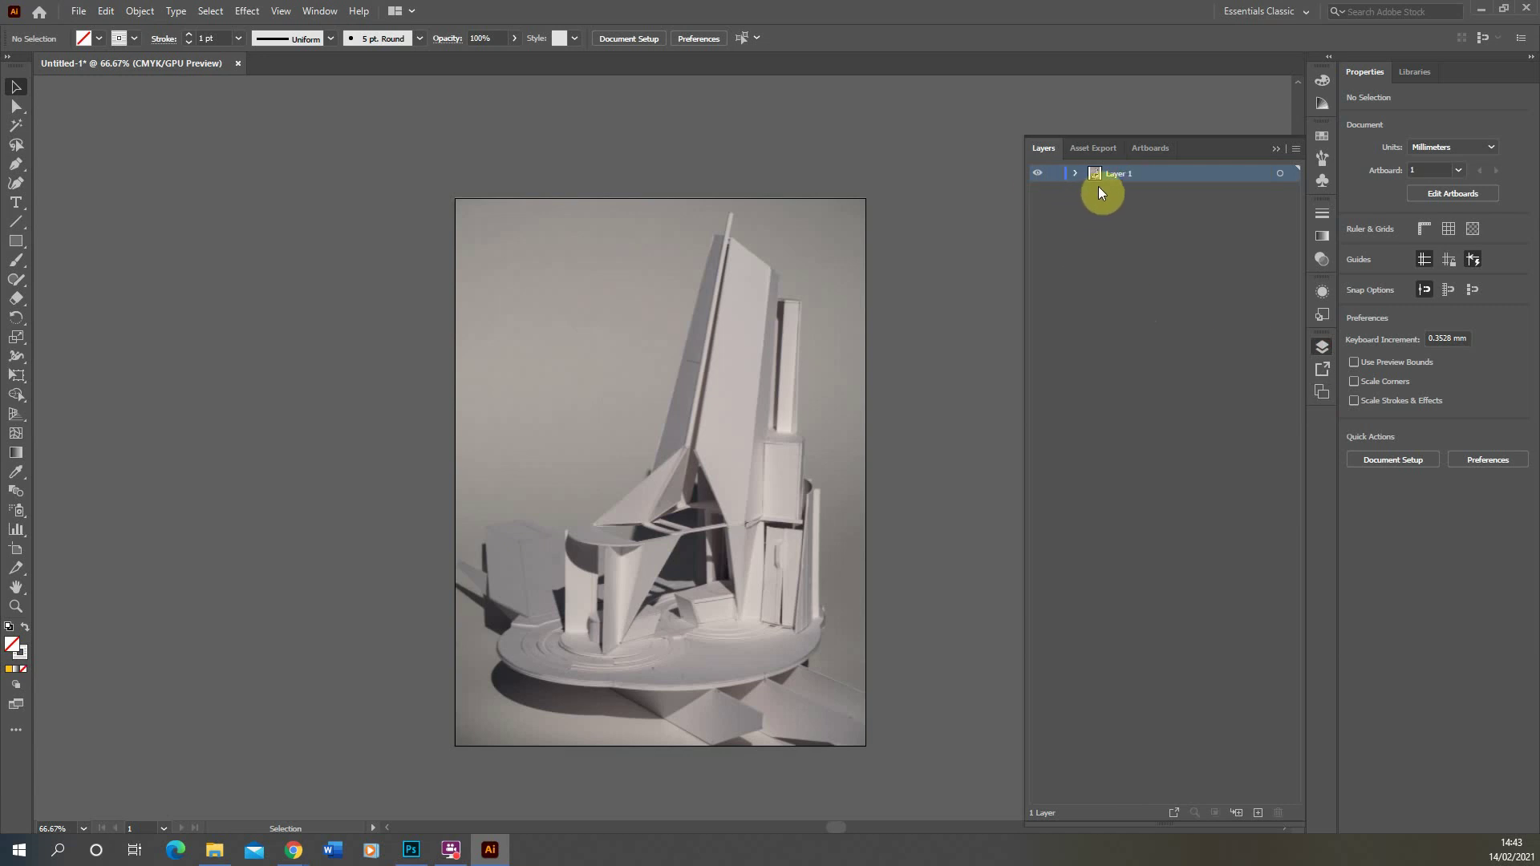
double_click(1116, 175)
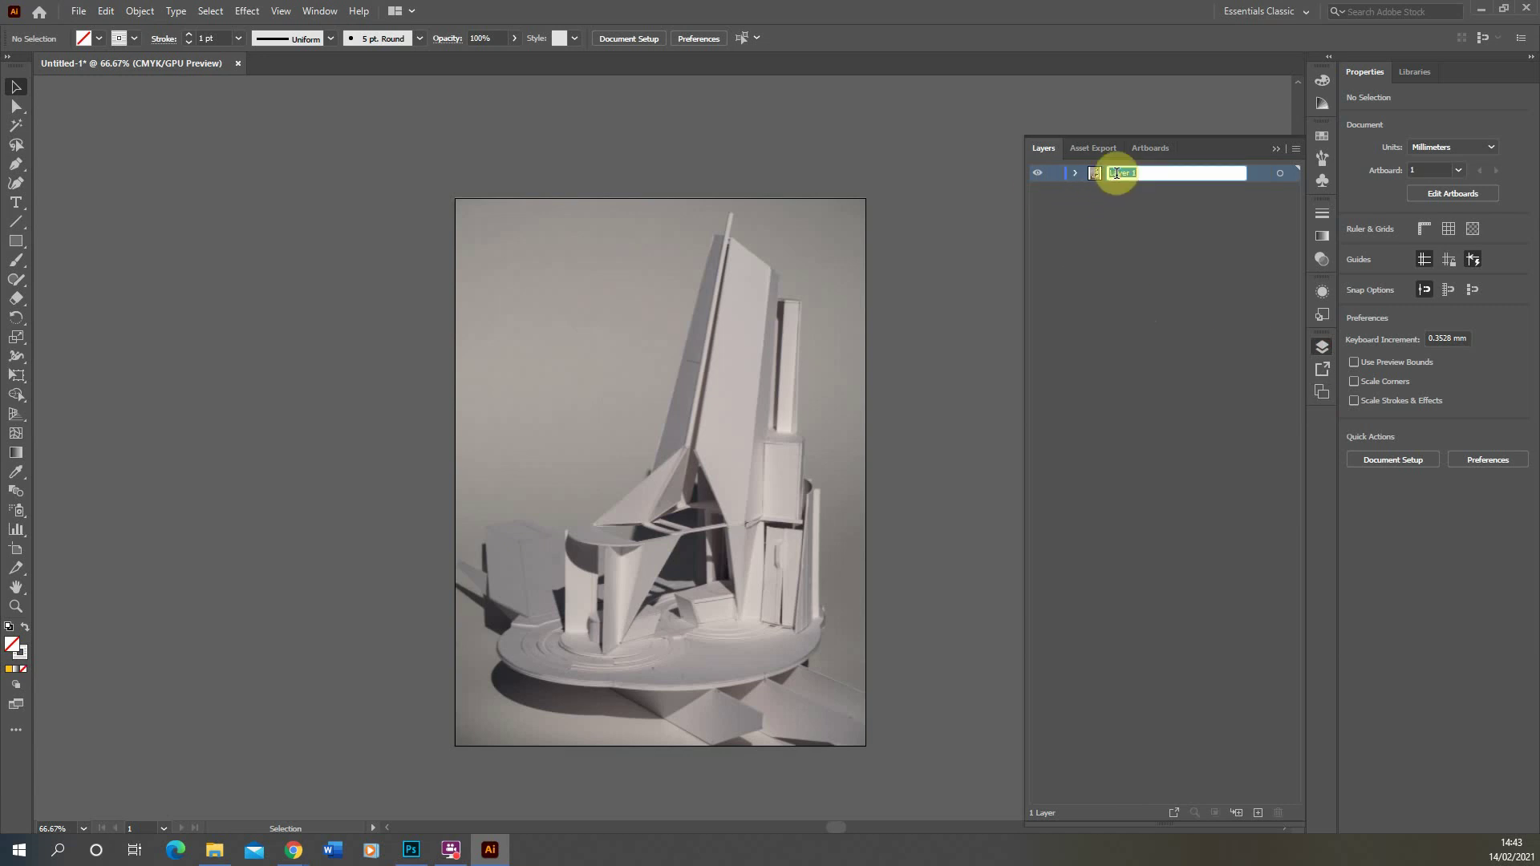
text(Photo)
click(1147, 217)
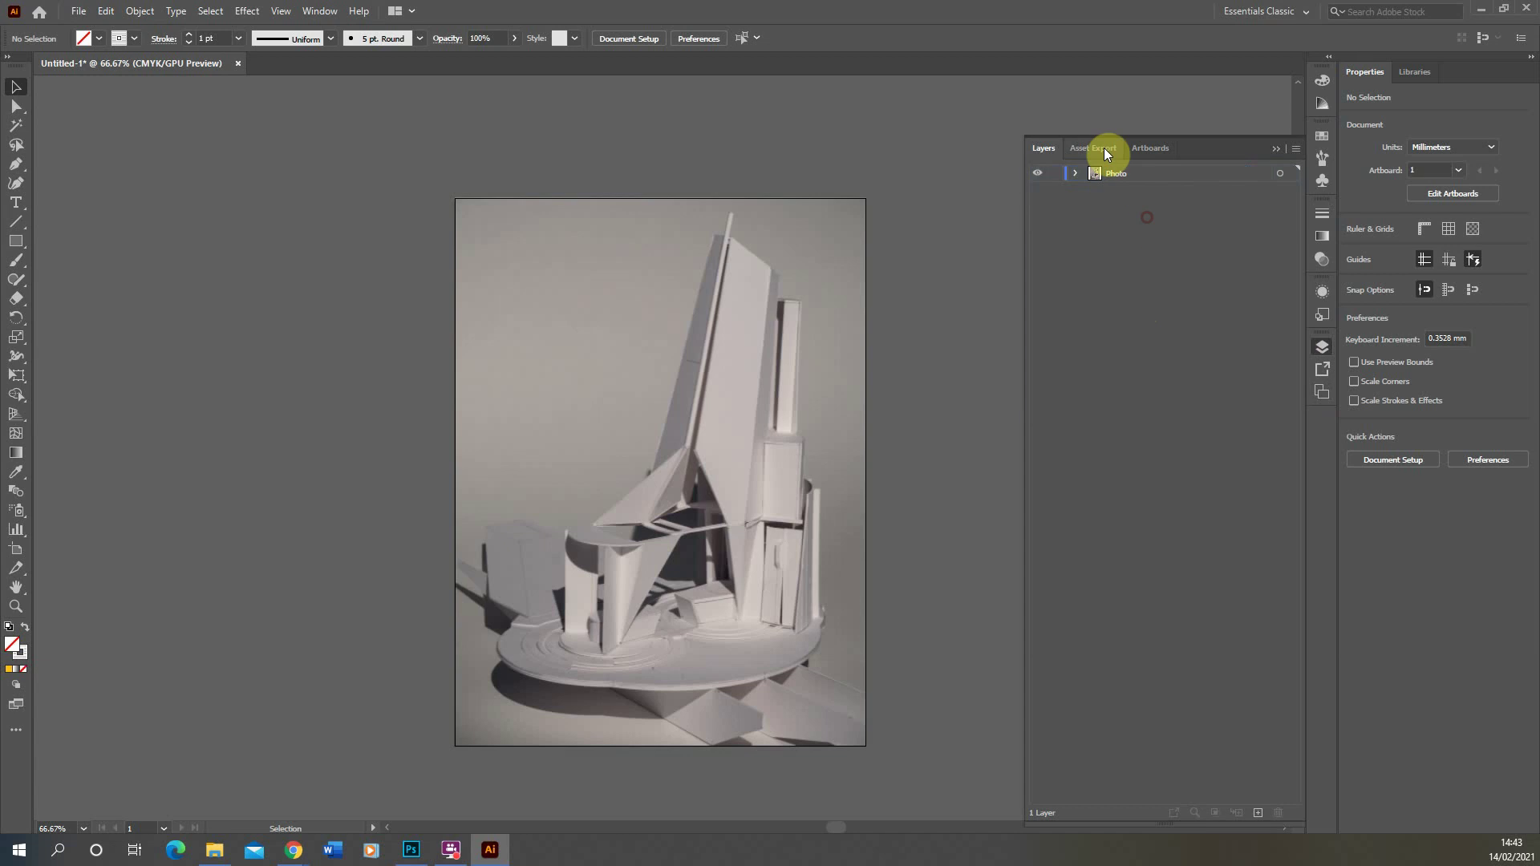
click(1070, 172)
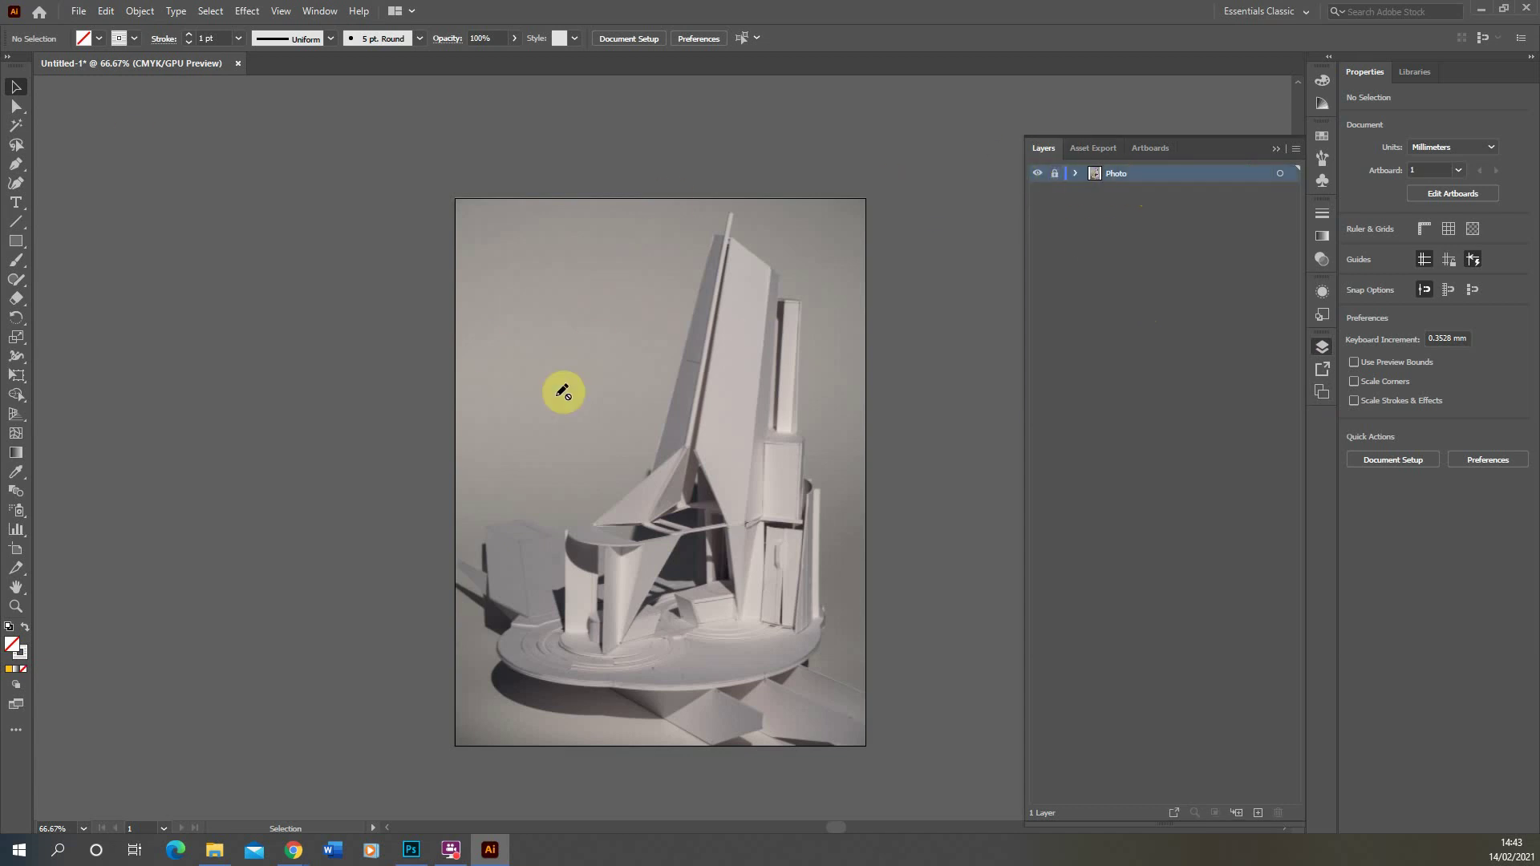
Step: Add Layer 2 above Photo and choose the Pen tool with a black stroke, no fill
click(1258, 813)
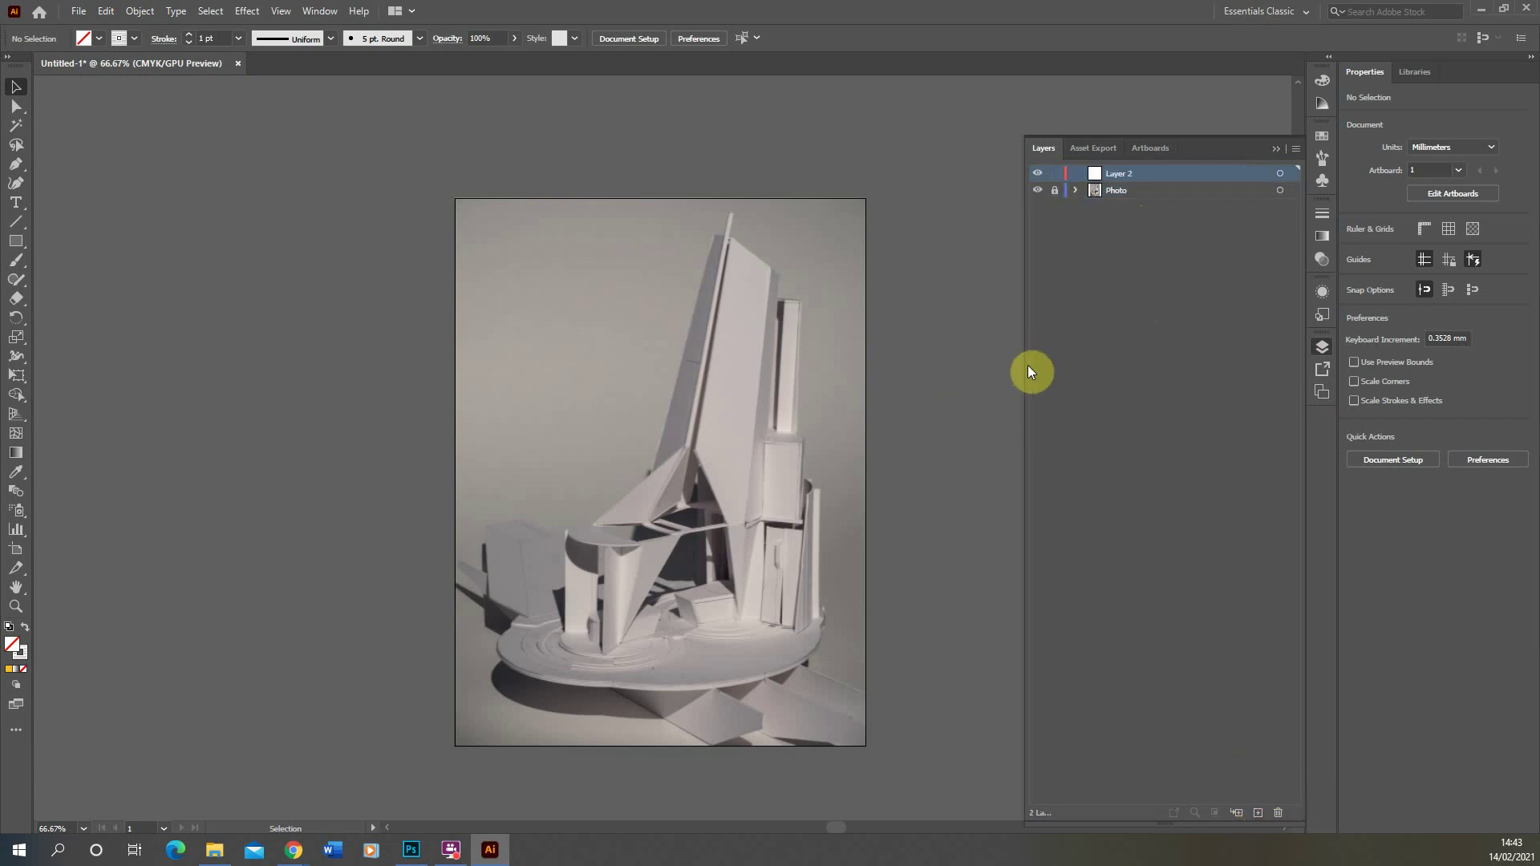
drag(1023, 363, 1044, 365)
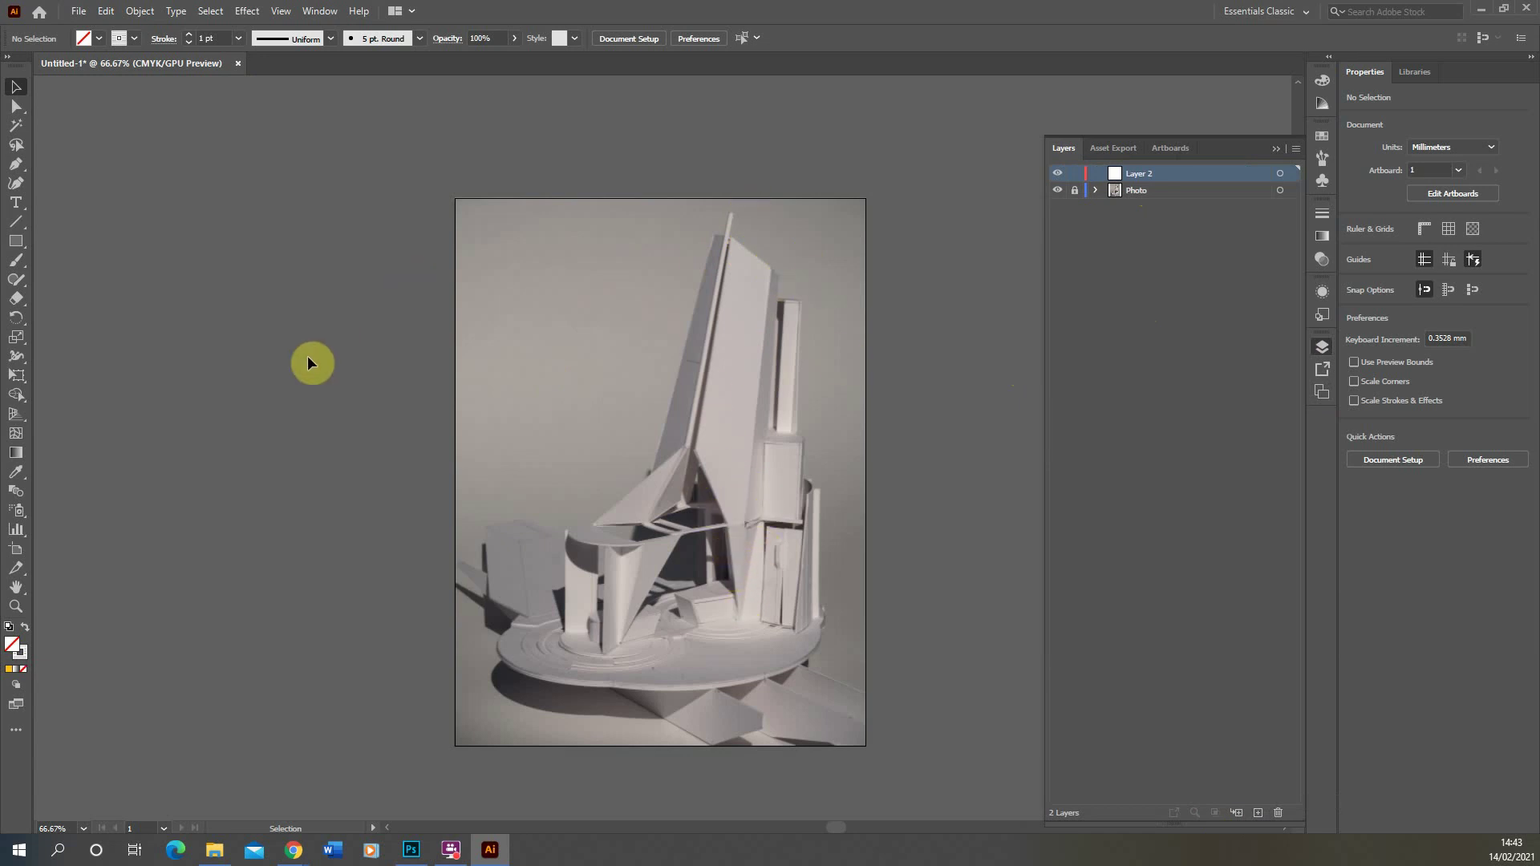
click(16, 165)
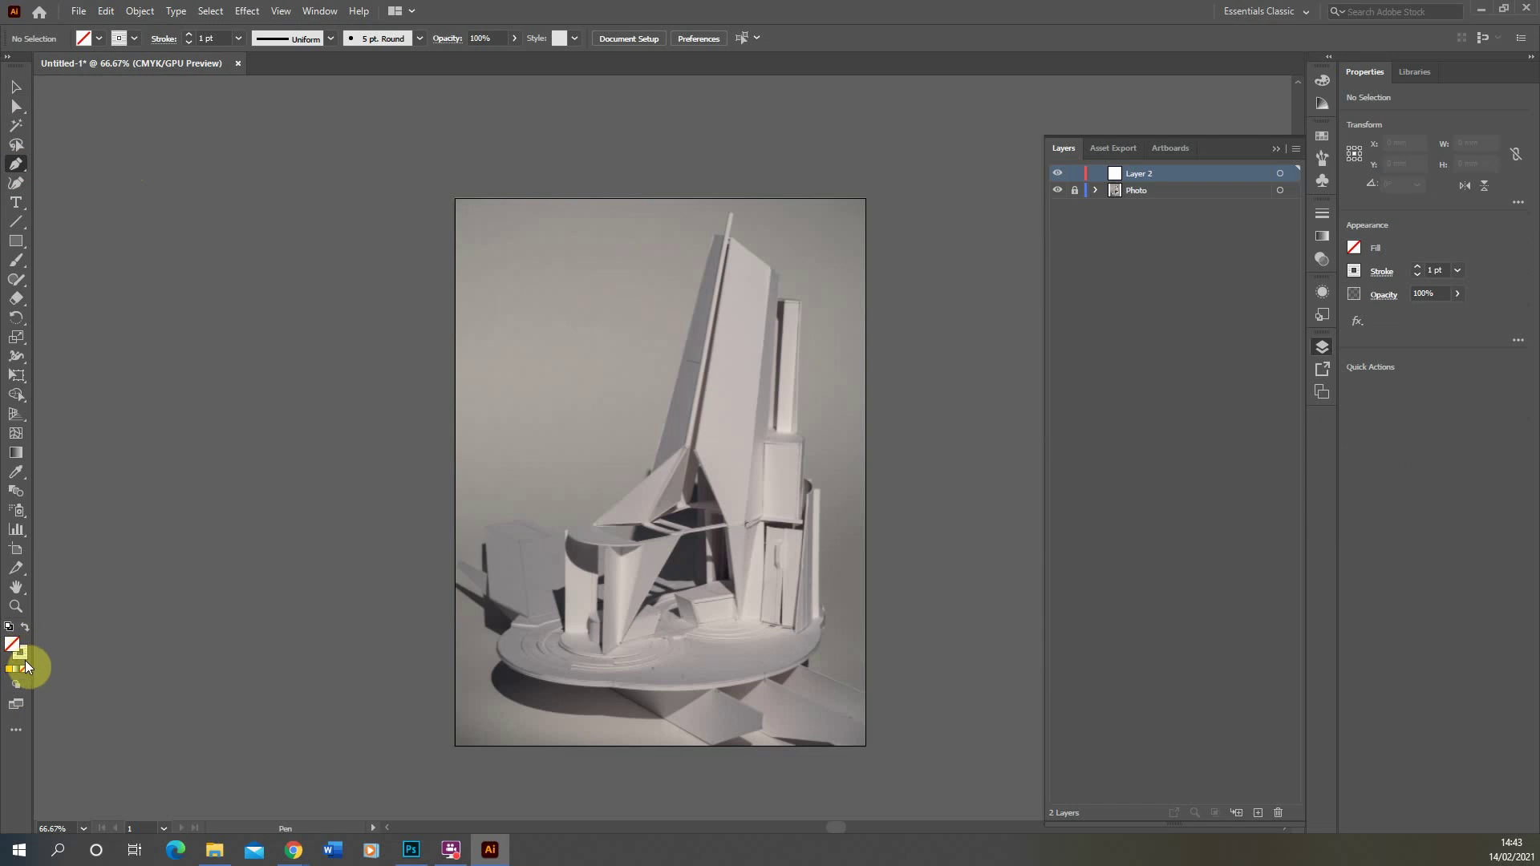
click(16, 646)
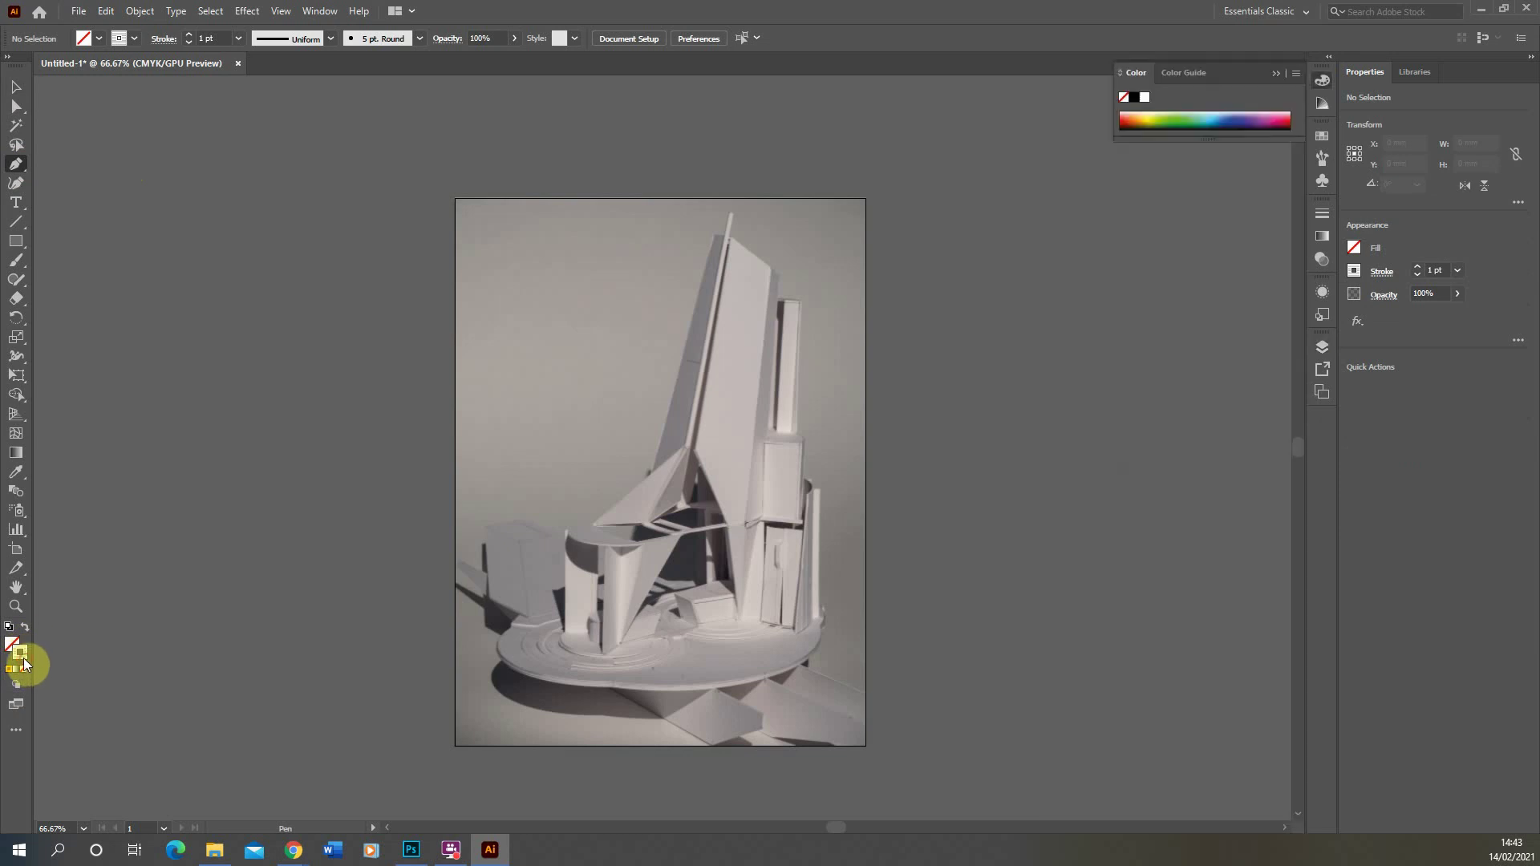
click(1134, 97)
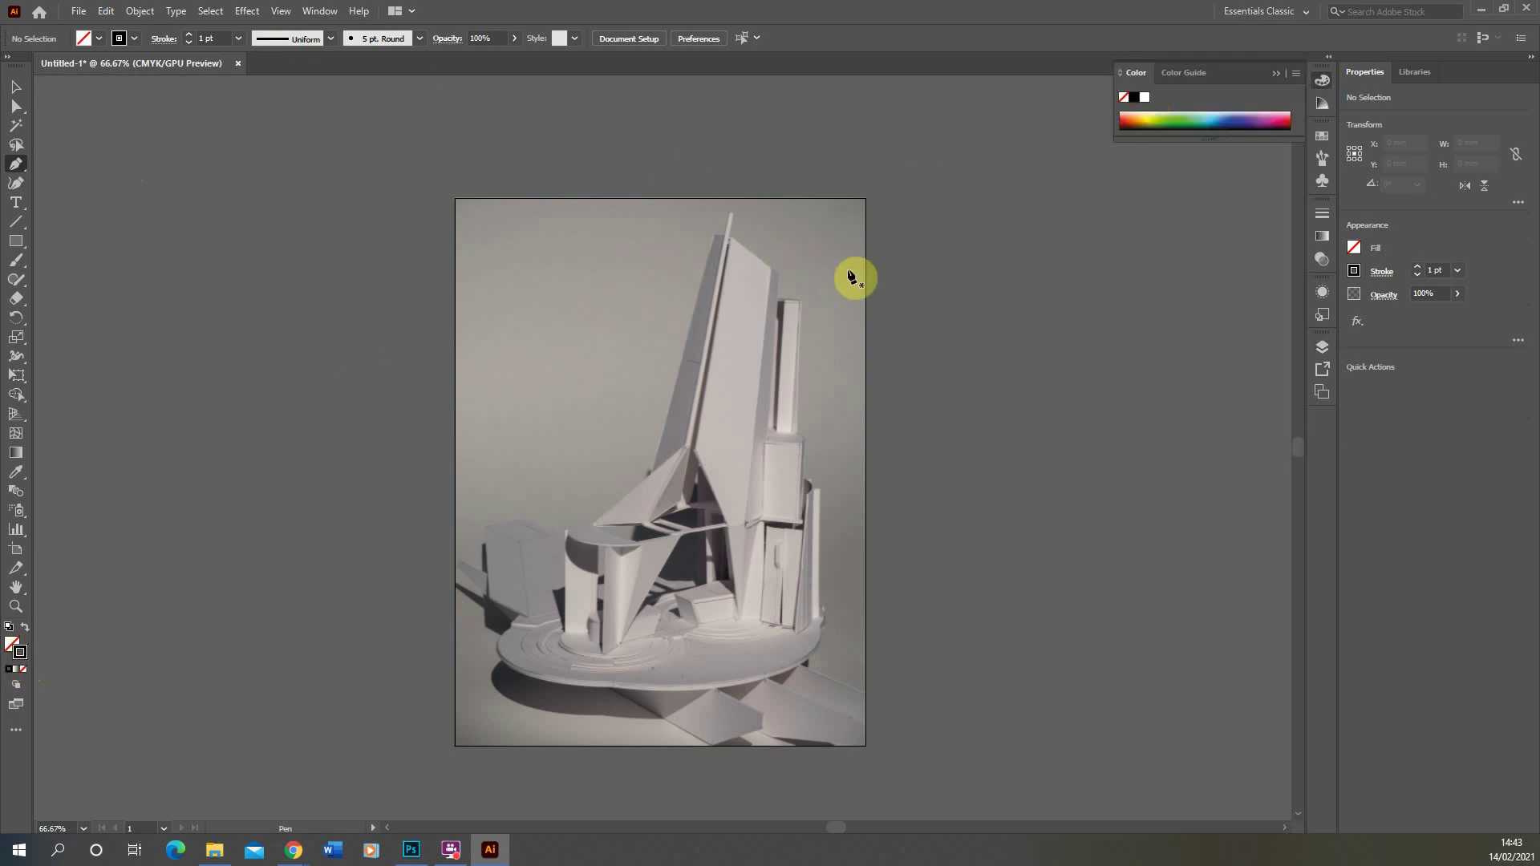
scroll(875, 281, up, 2)
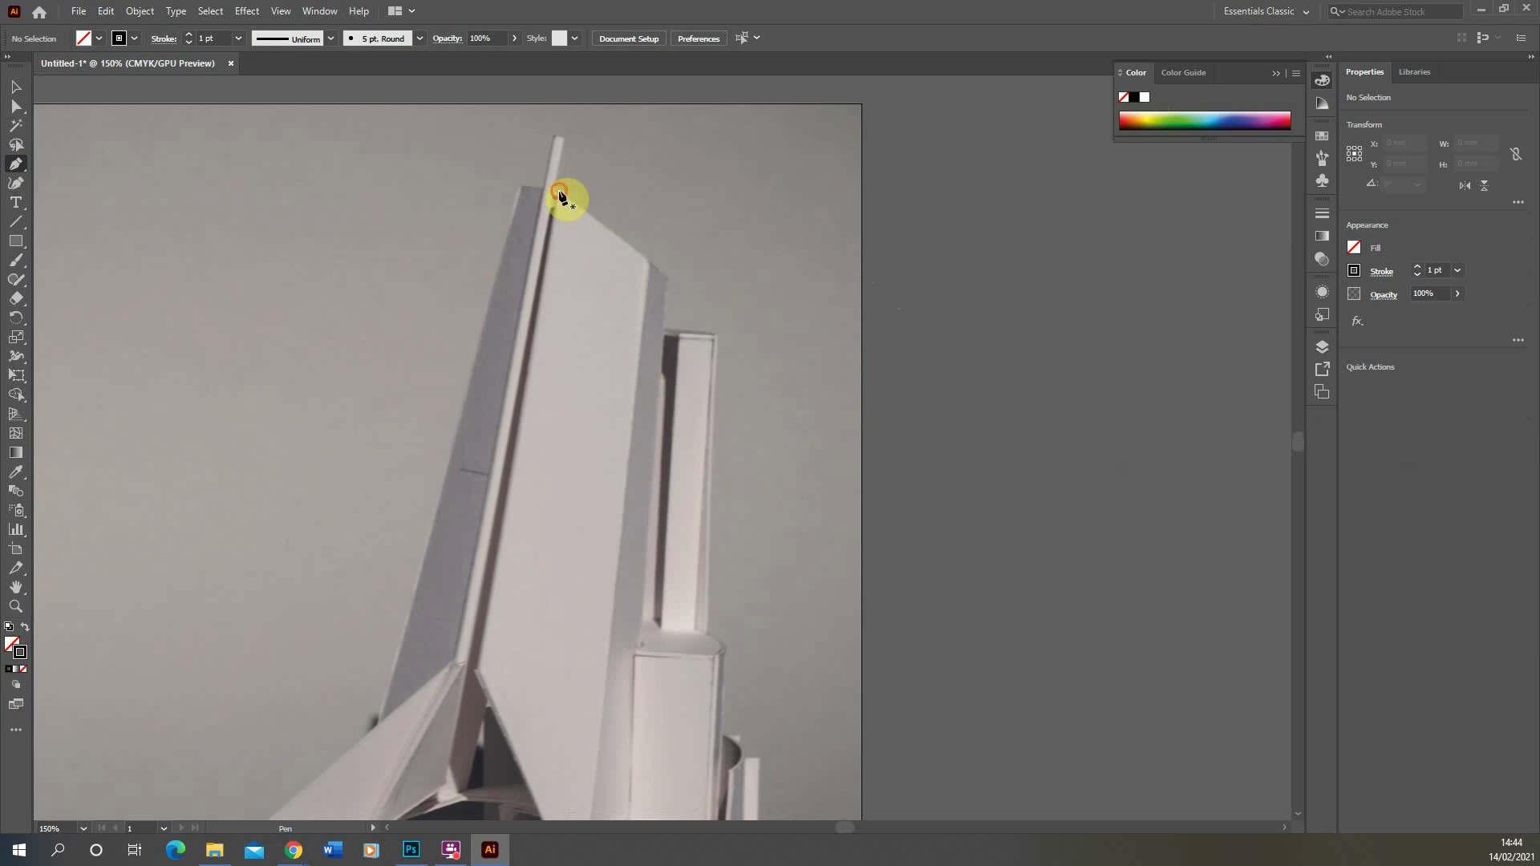
Step: Start the tower panel outline from its top corner, placing points down to the base
click(559, 193)
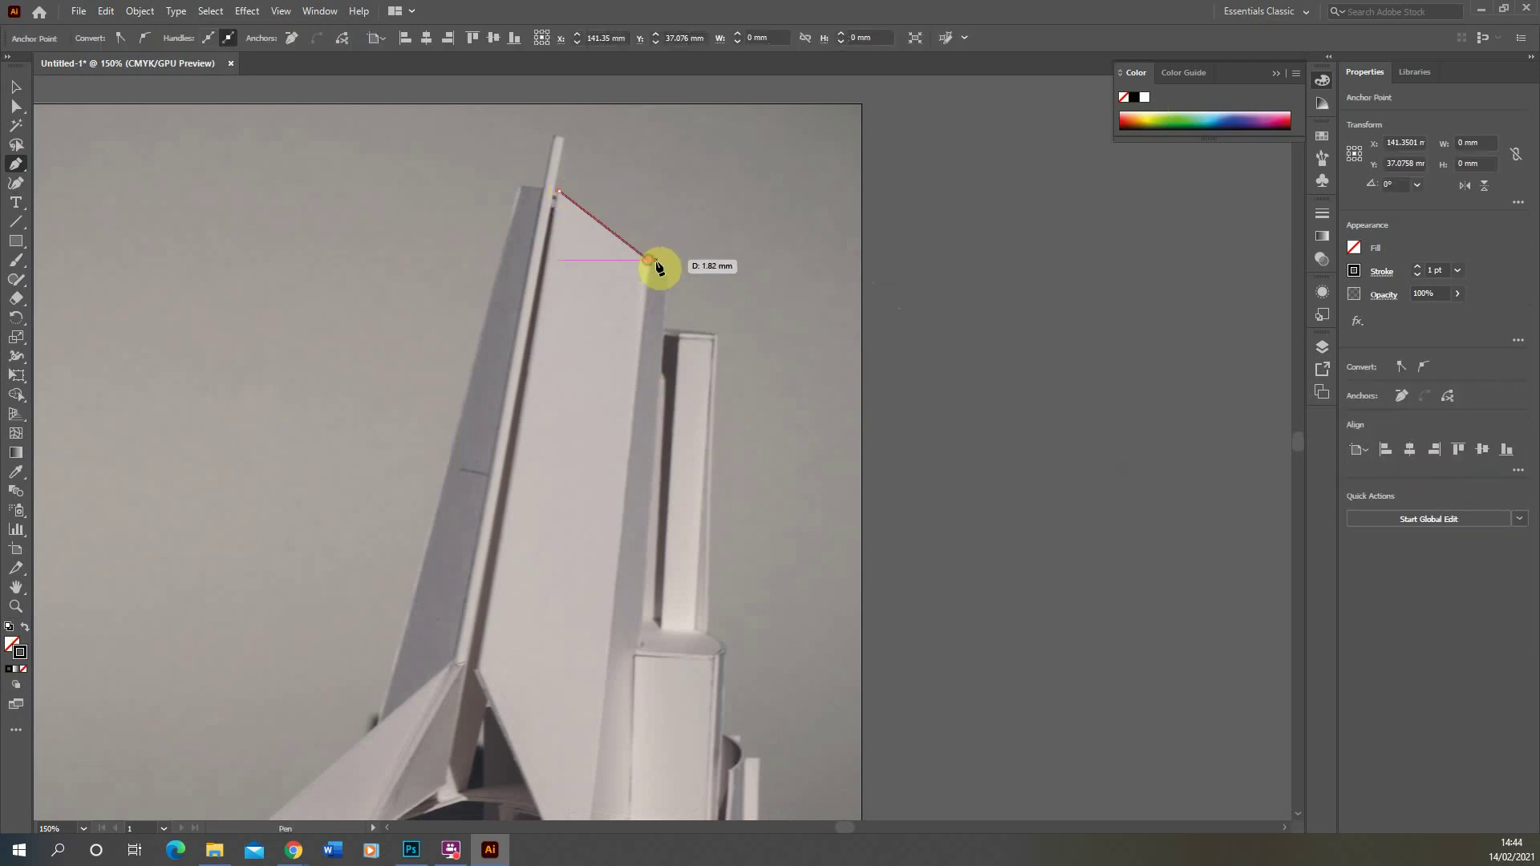
click(670, 282)
scroll(655, 401, down, 5)
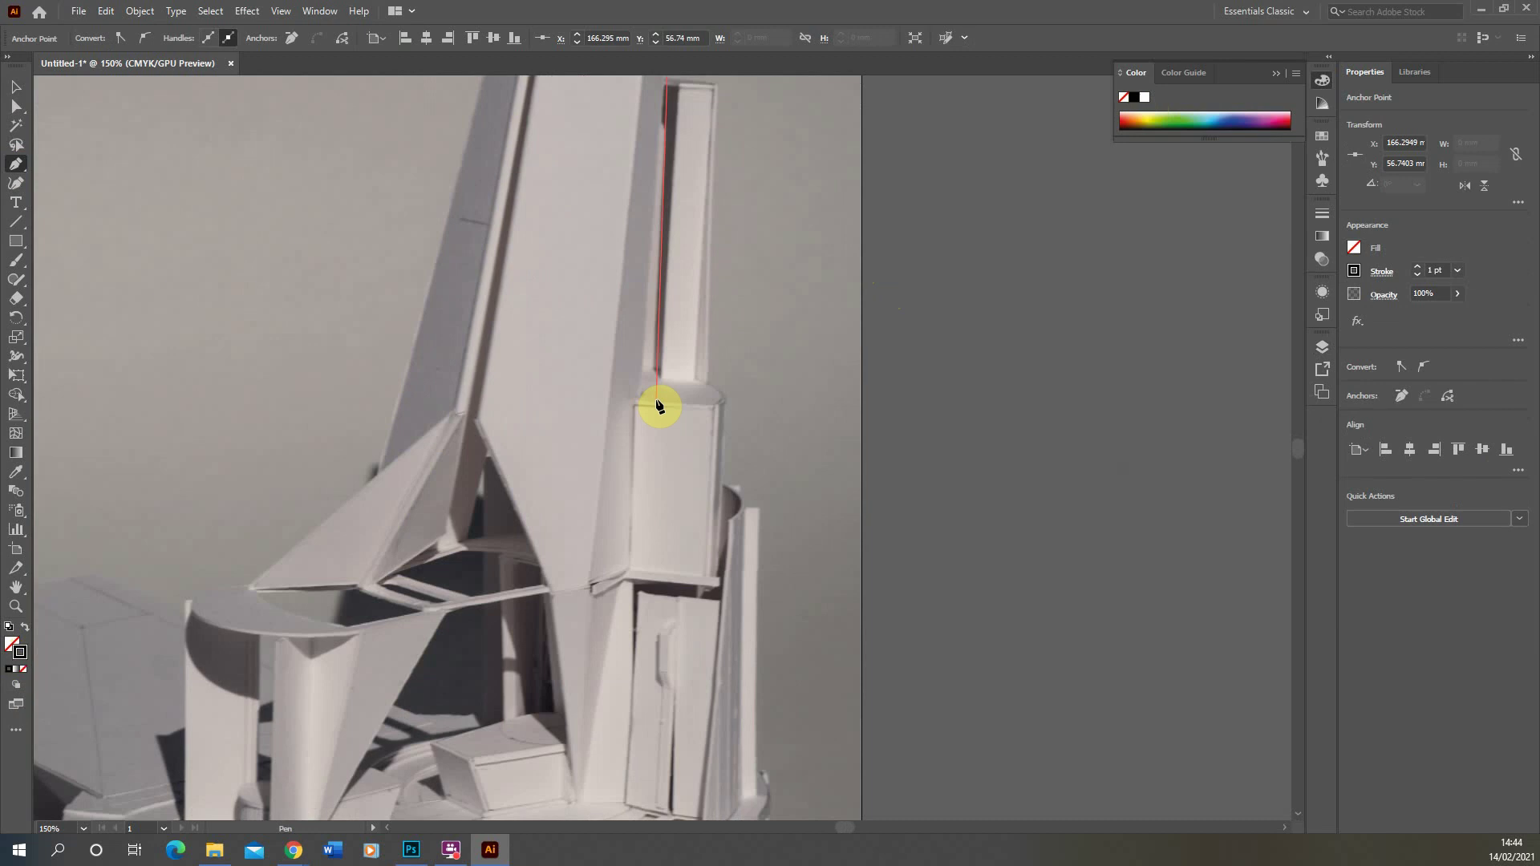
click(634, 401)
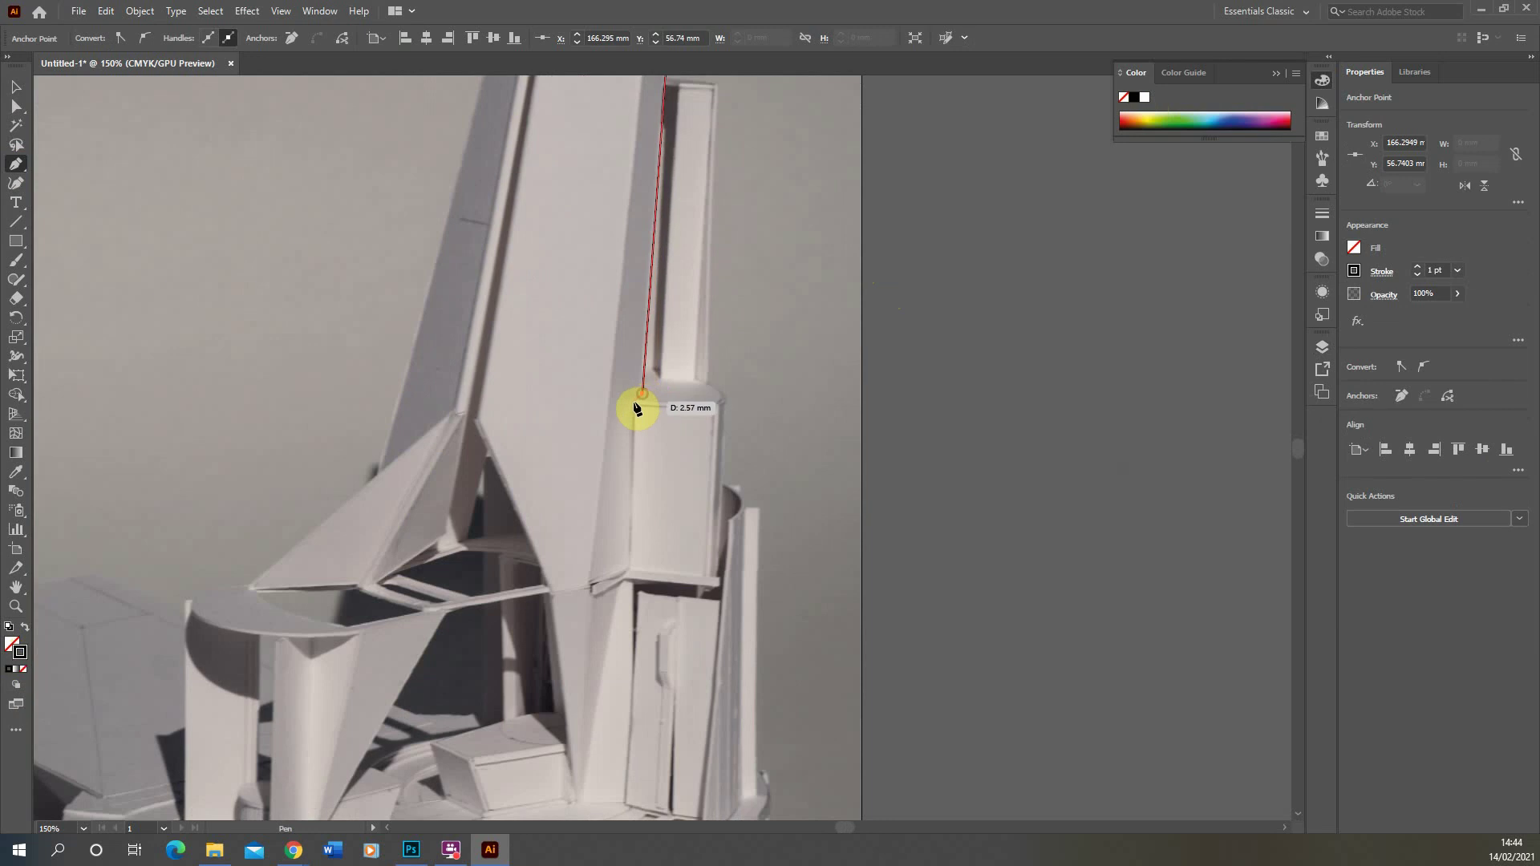
click(629, 573)
scroll(598, 682, down, 2)
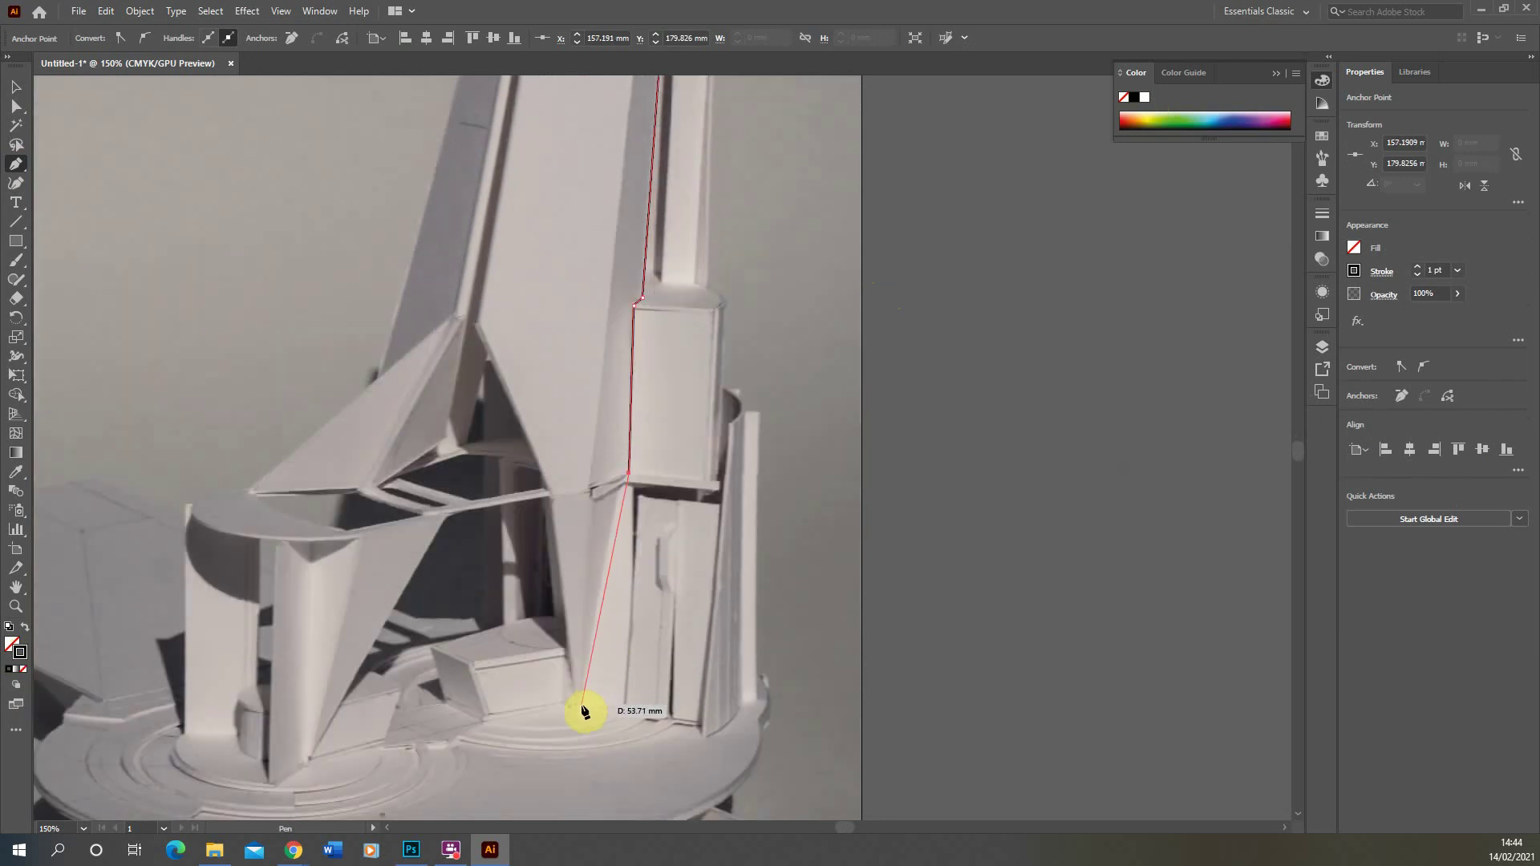
click(581, 706)
Step: Add the inner bend and upper edge corners, close the path, and deselect it
click(549, 493)
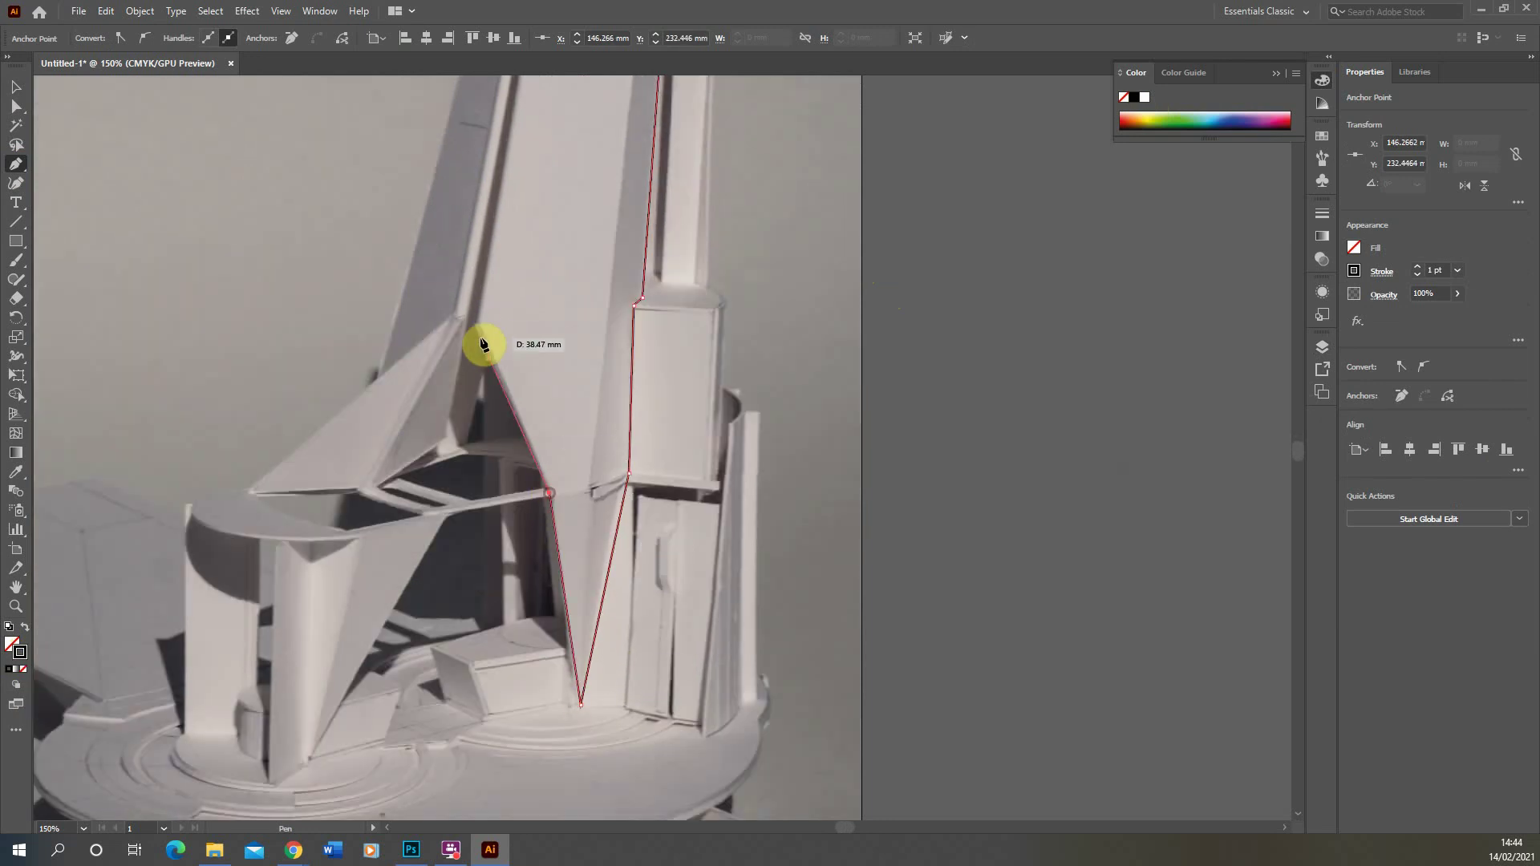
click(475, 323)
scroll(554, 197, up, 2)
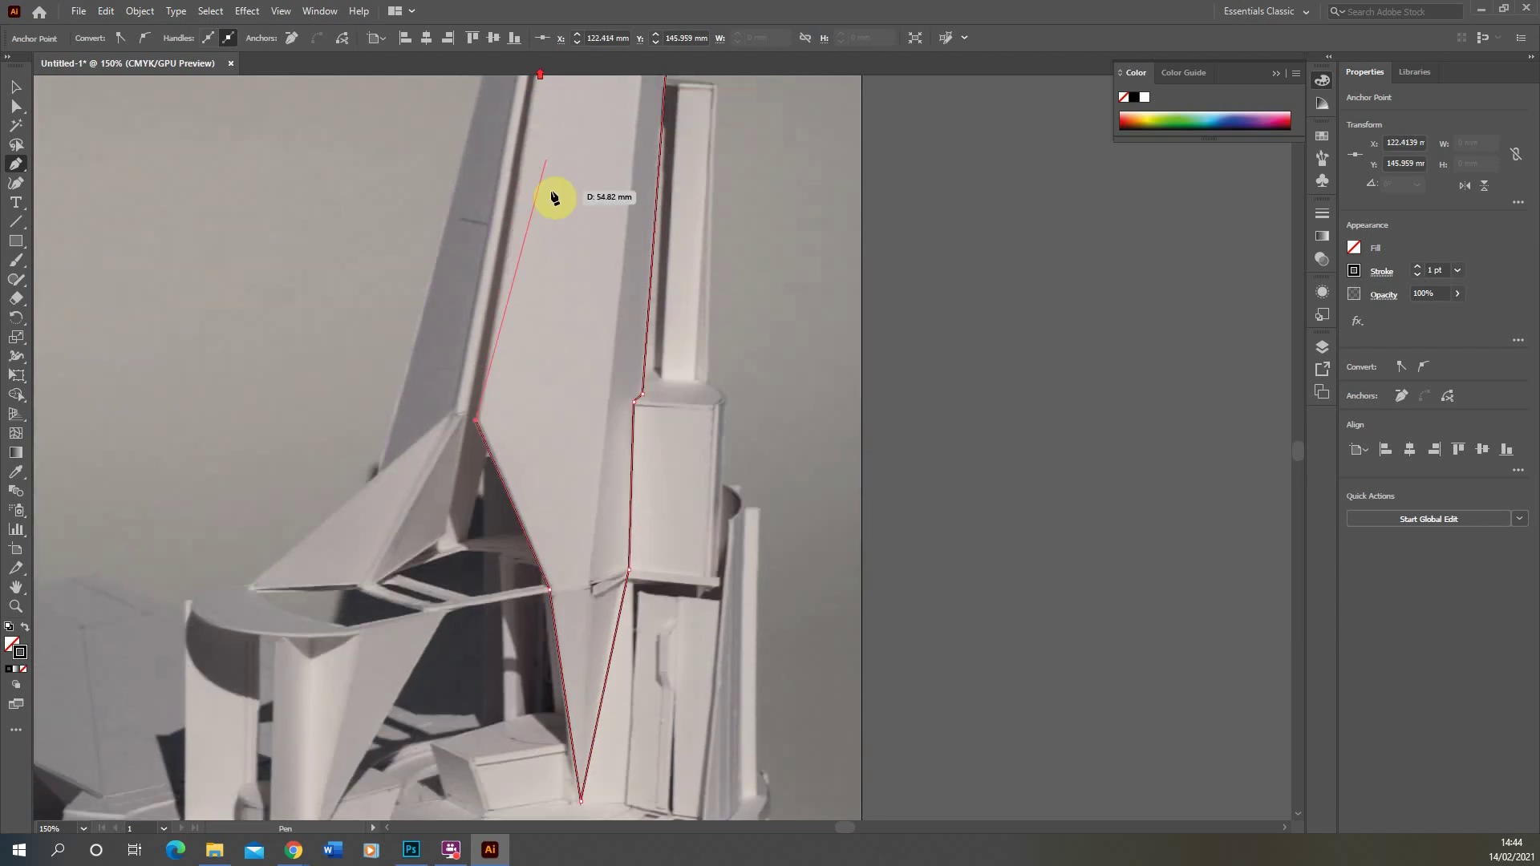
scroll(554, 197, up, 6)
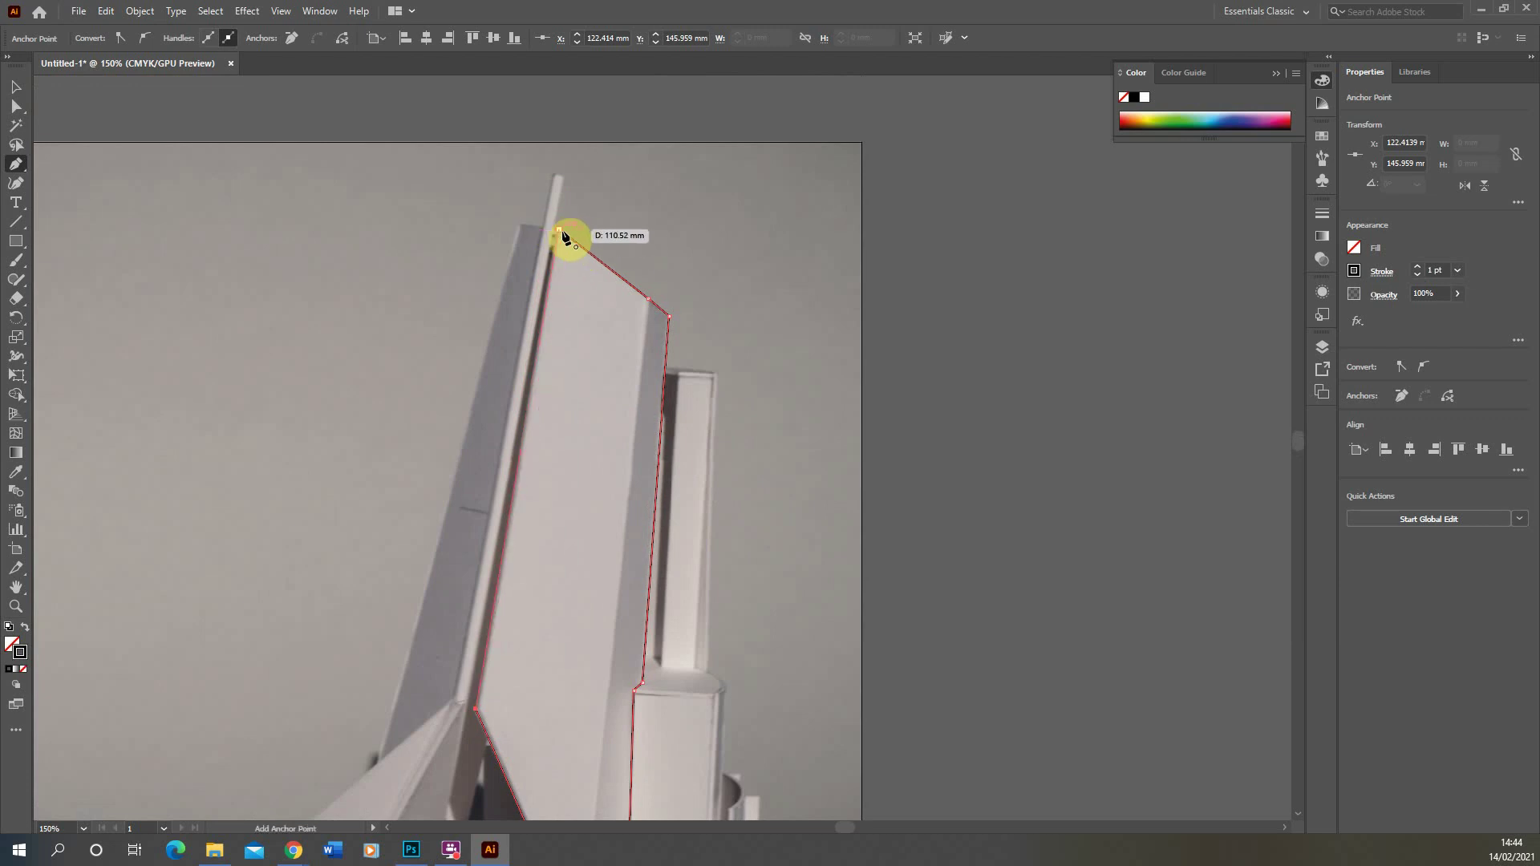
click(562, 234)
scroll(516, 344, down, 6)
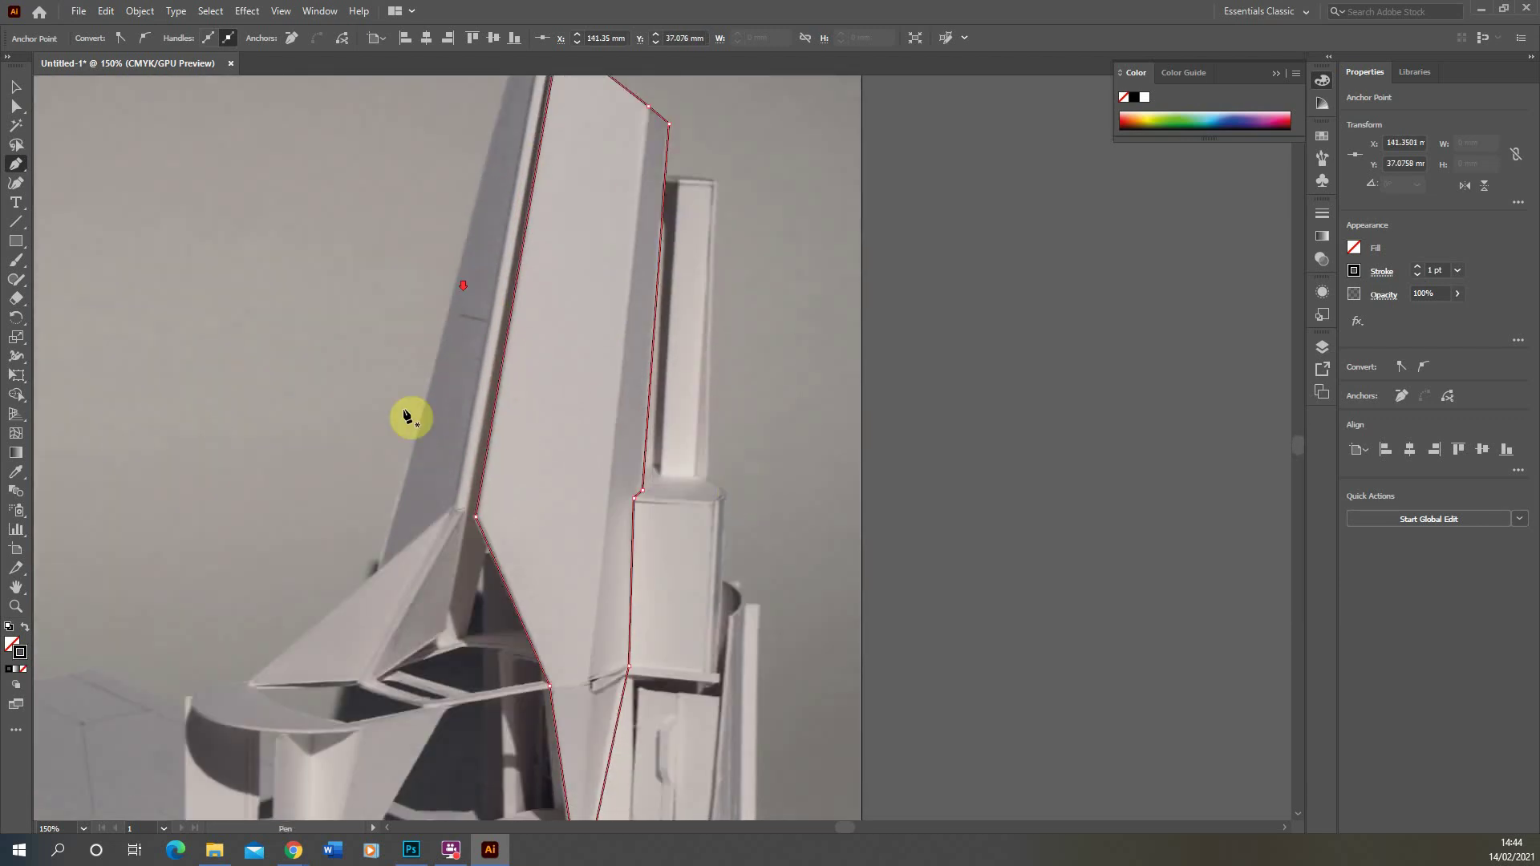
click(16, 88)
click(811, 416)
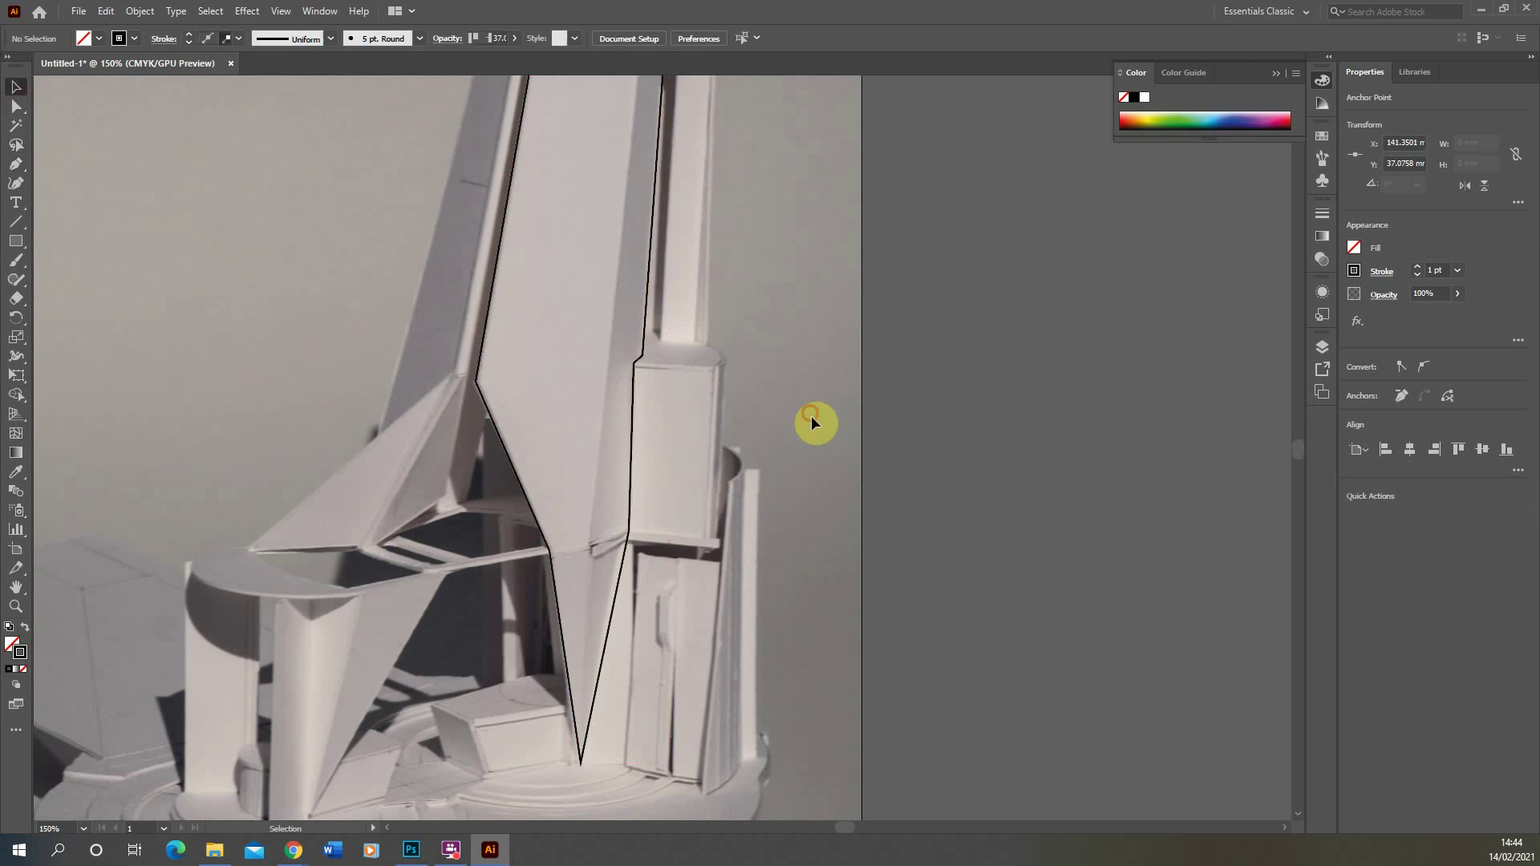
Step: Set the traced panel outline's stroke weight to 2 pt
key(ctrl+minus)
key(ctrl+minus)
scroll(728, 361, up, 1)
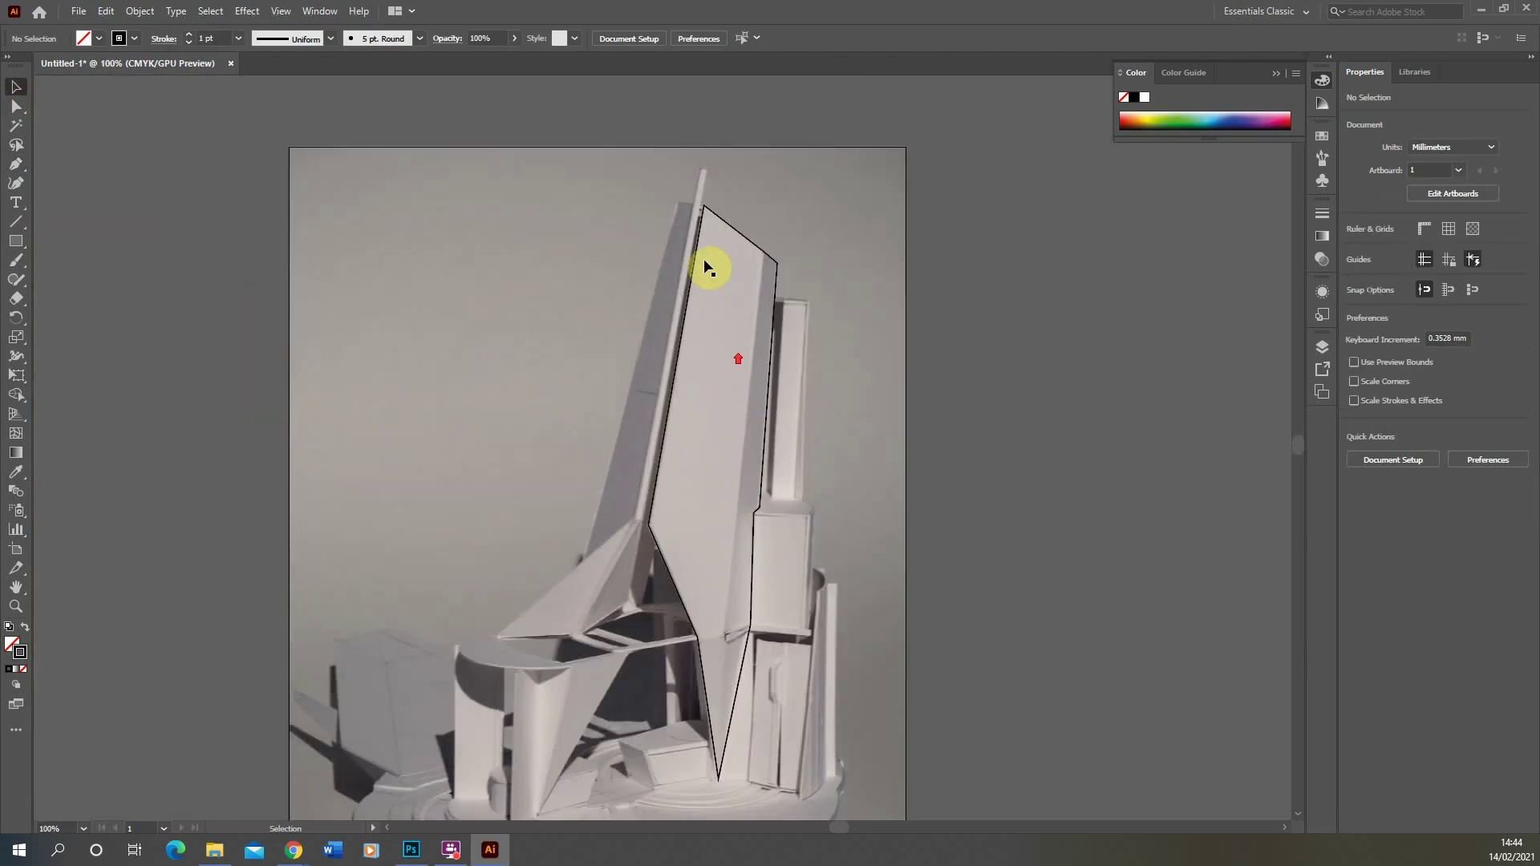
click(741, 233)
click(240, 40)
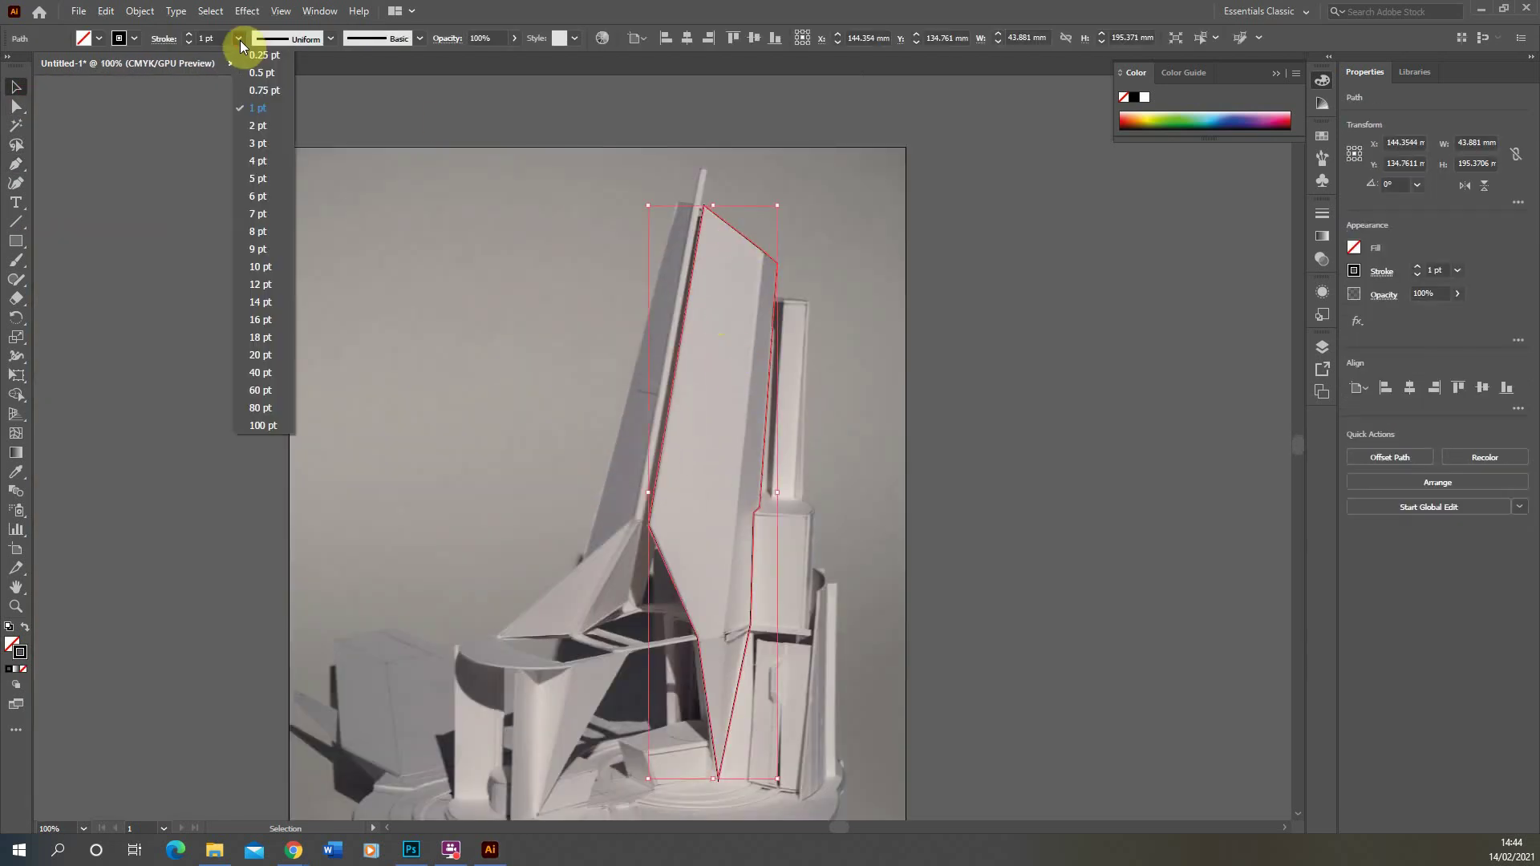
click(259, 126)
Step: Reselect the panel outline and give it a yellow fill
click(428, 228)
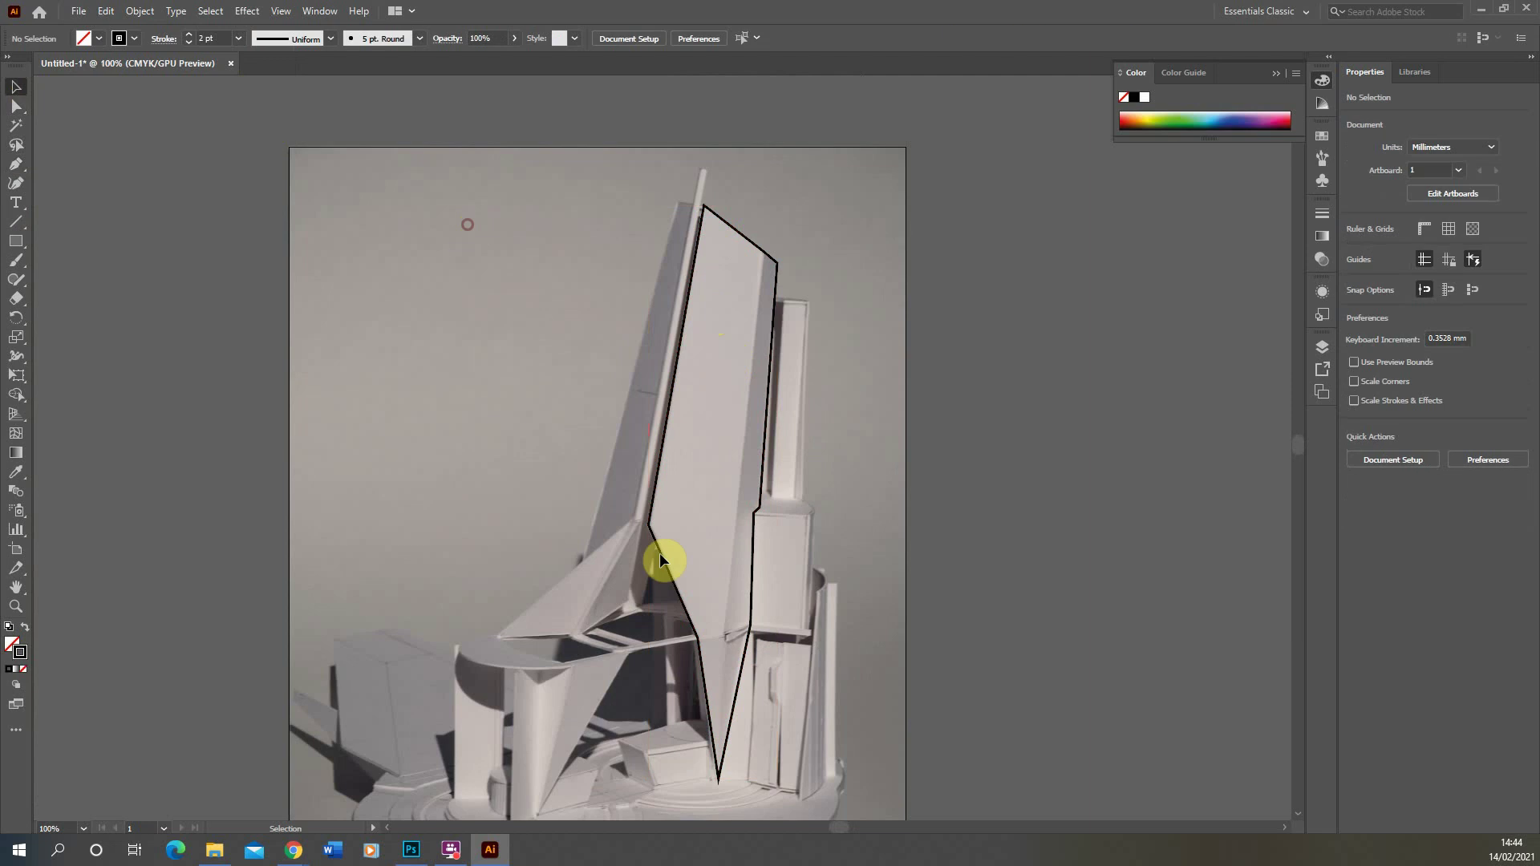
click(707, 207)
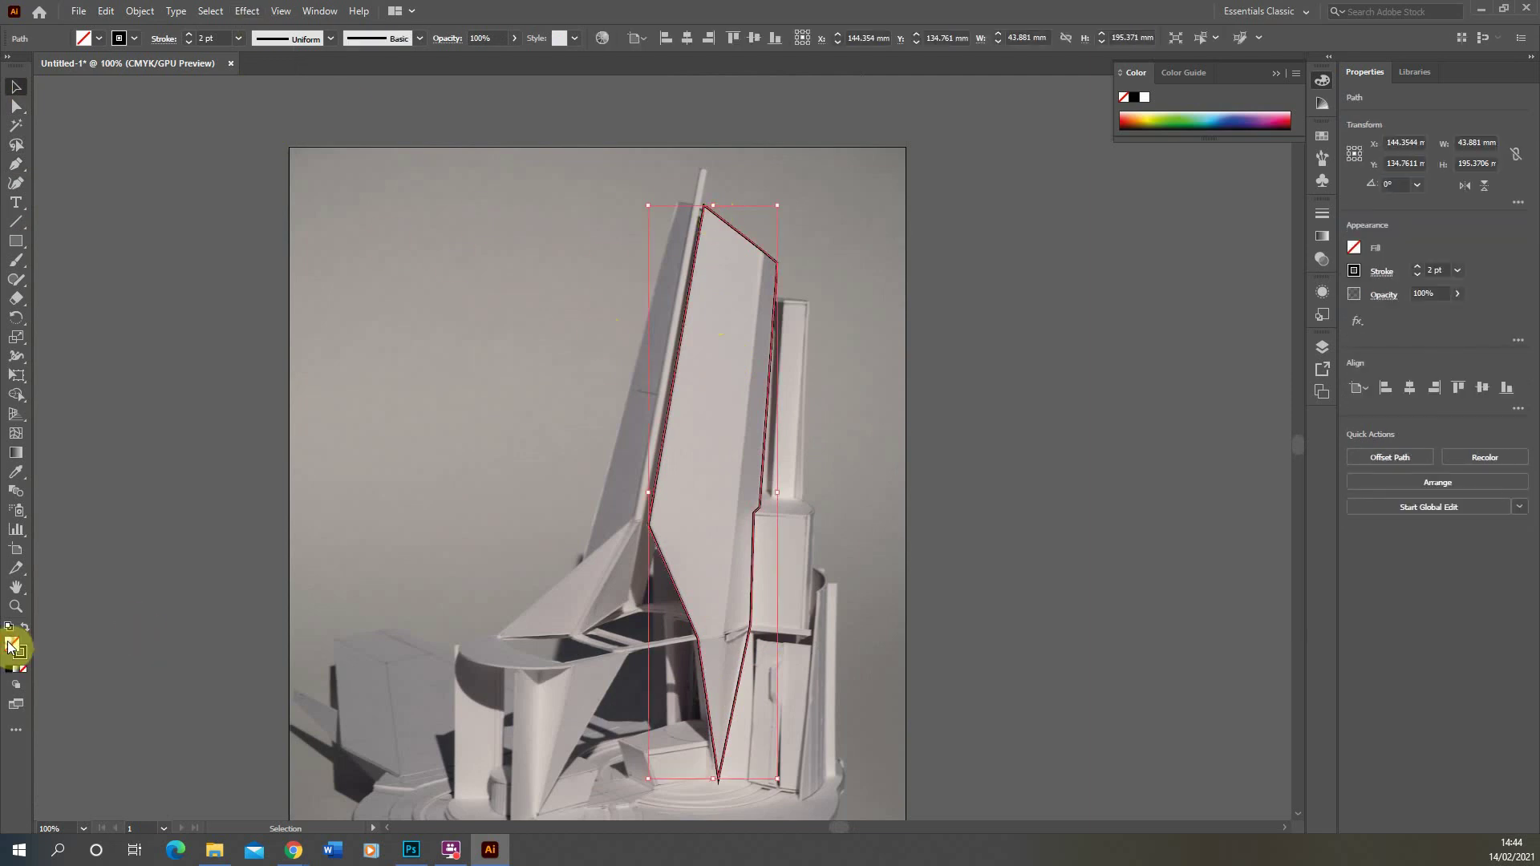
click(1147, 119)
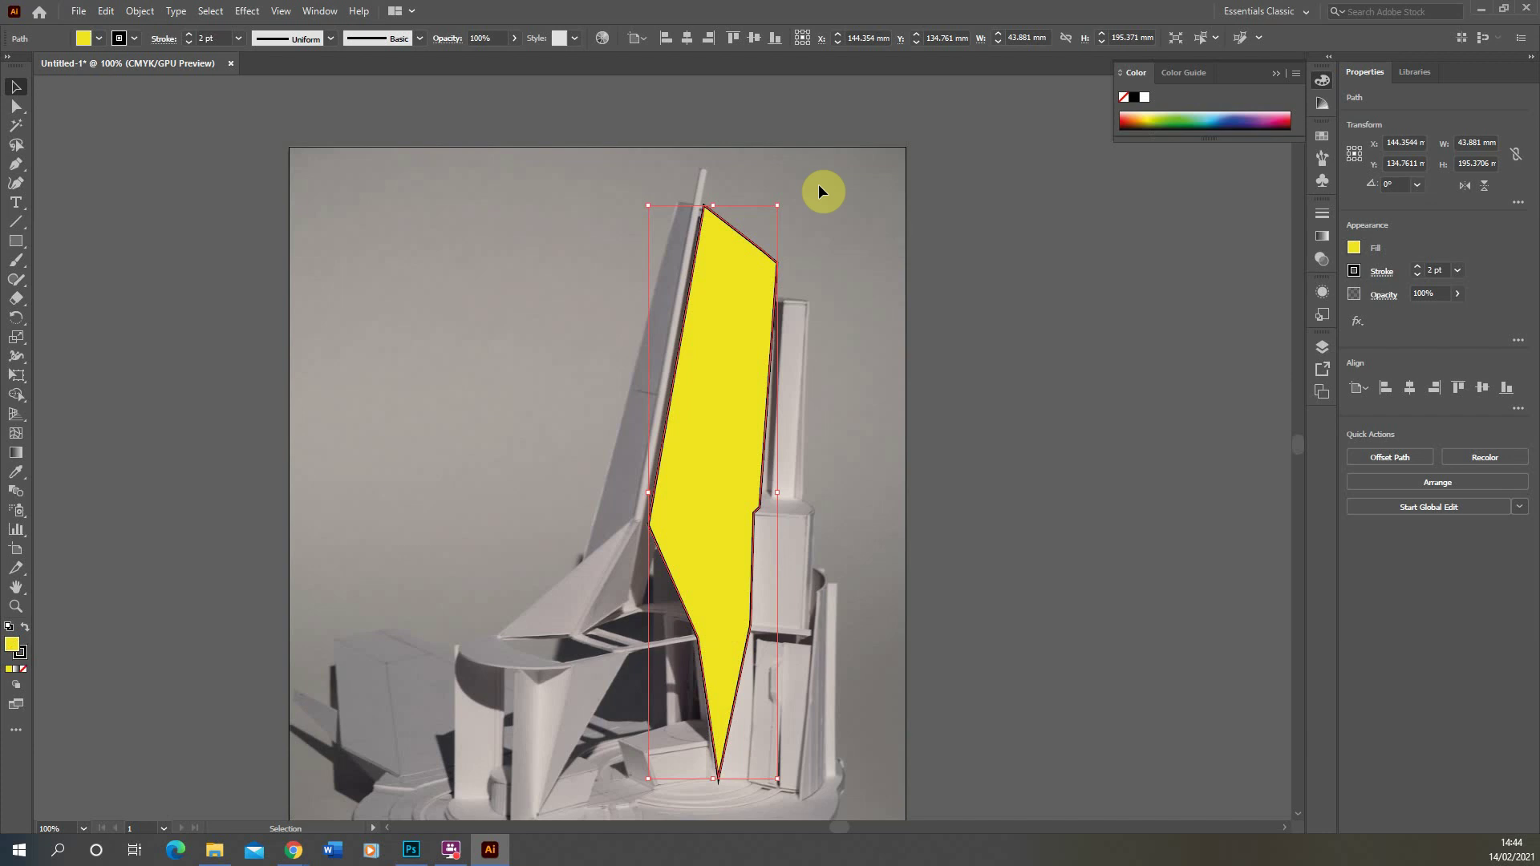
Step: Fill the panel with the horizontal-line pattern from the Basic Graphics_Lines library
click(104, 133)
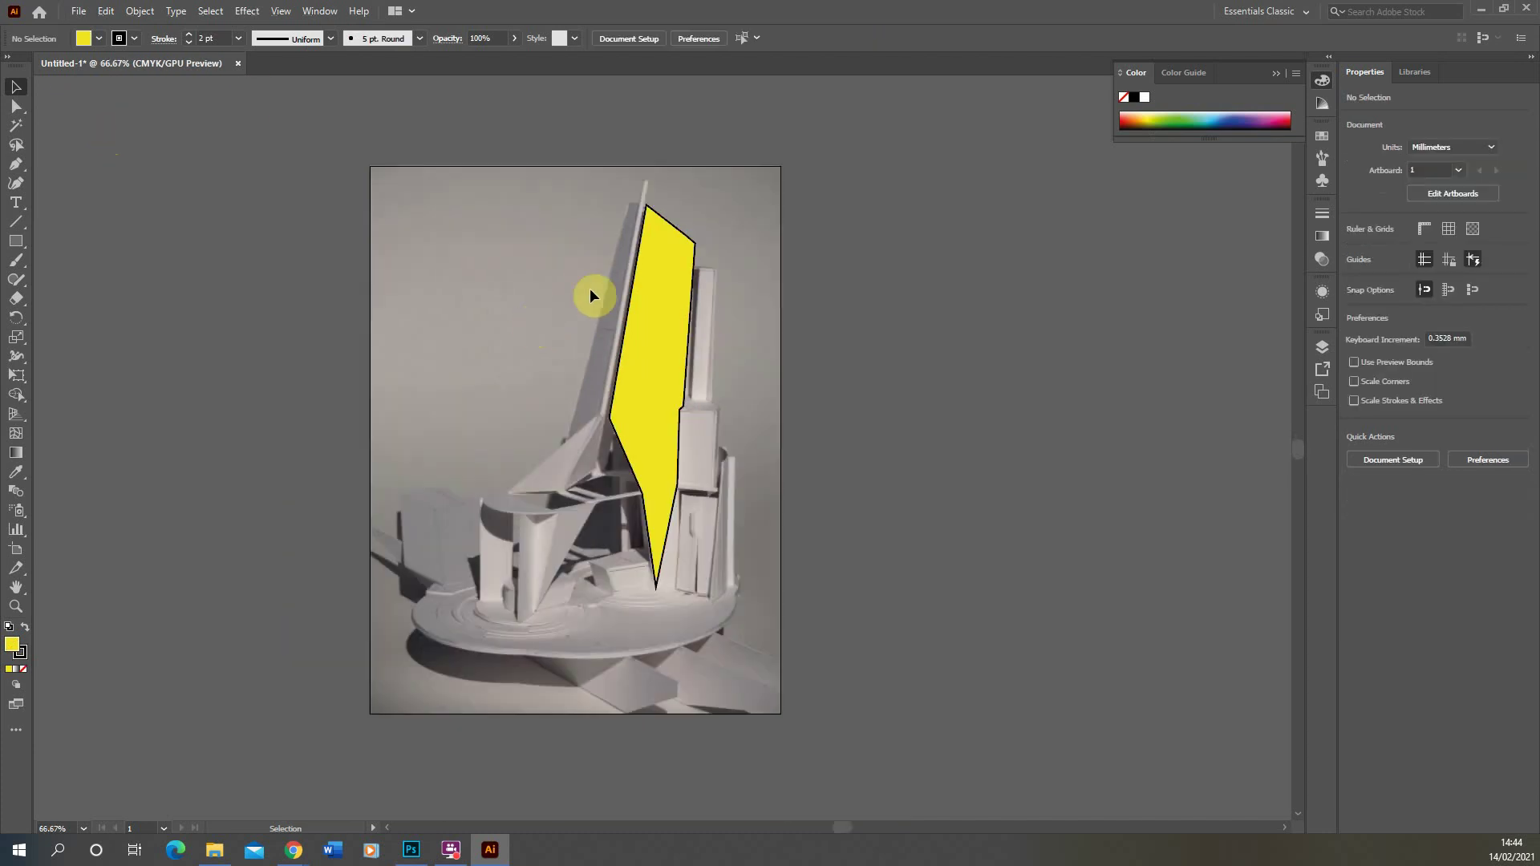
click(758, 348)
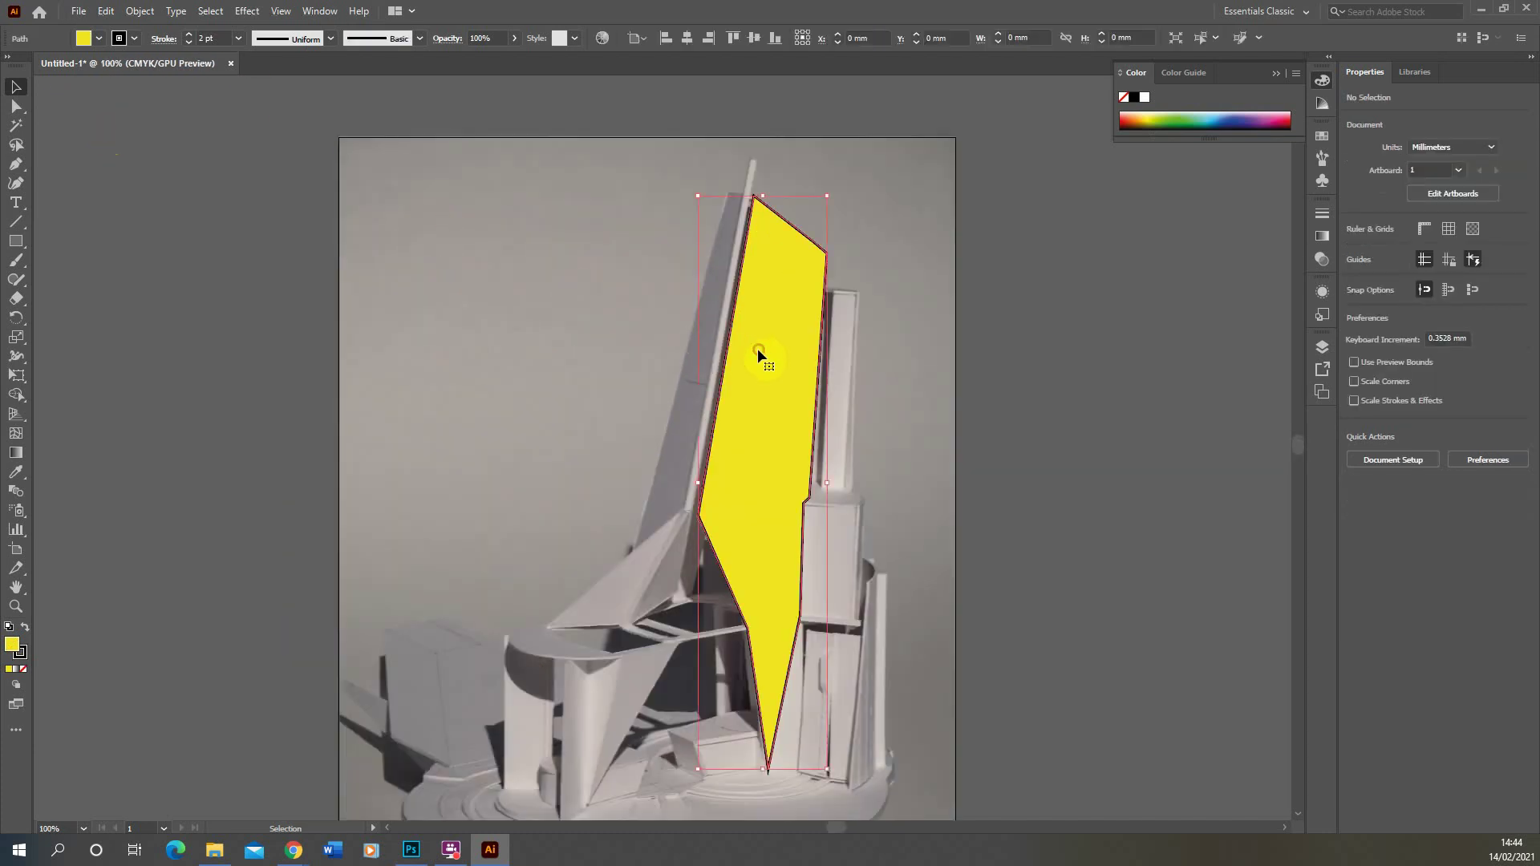
scroll(637, 256, down, 1)
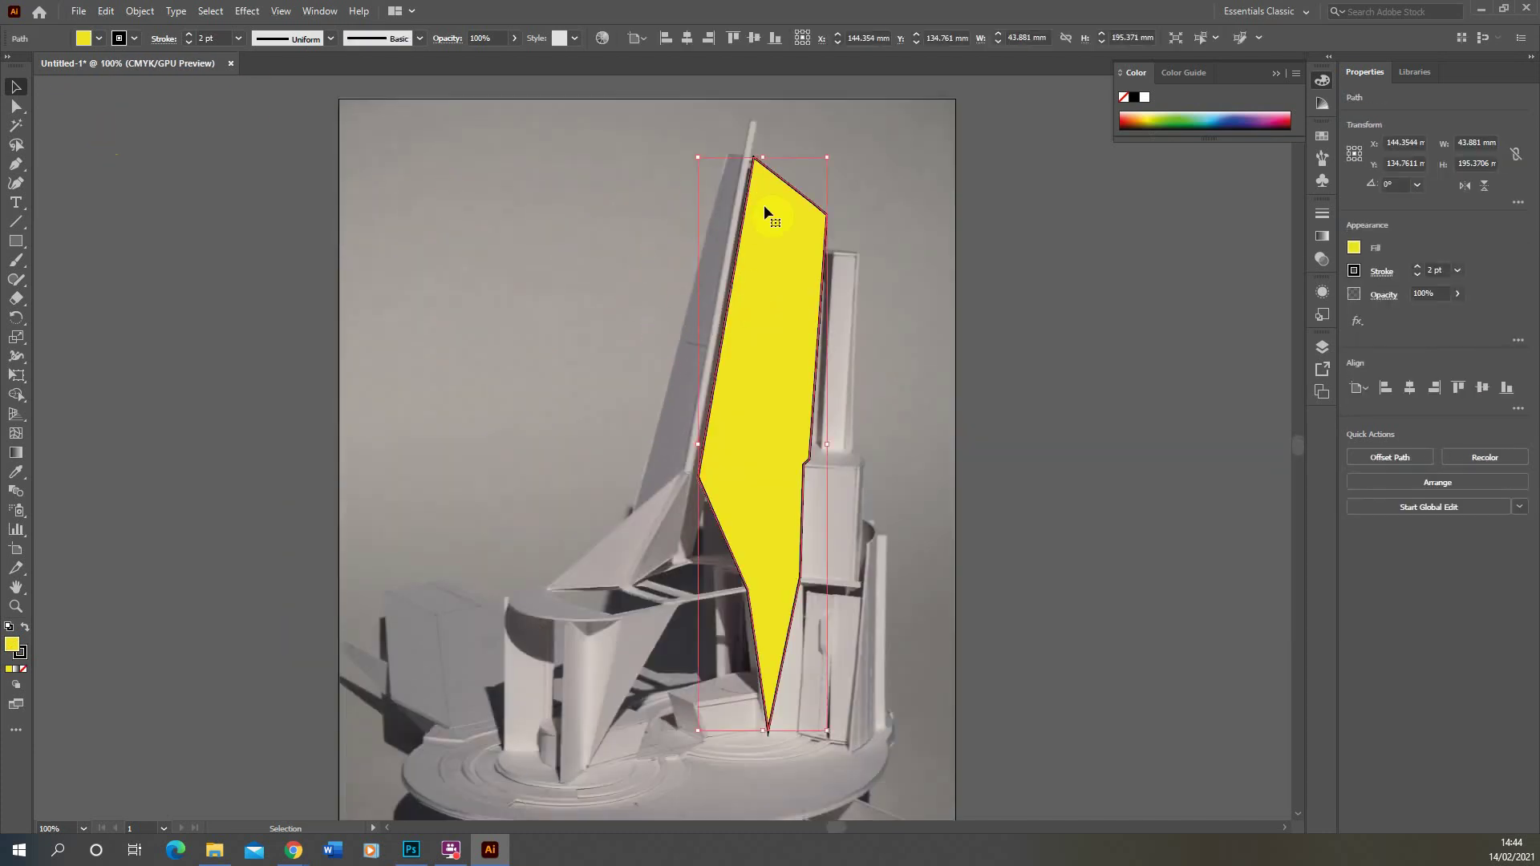
click(100, 37)
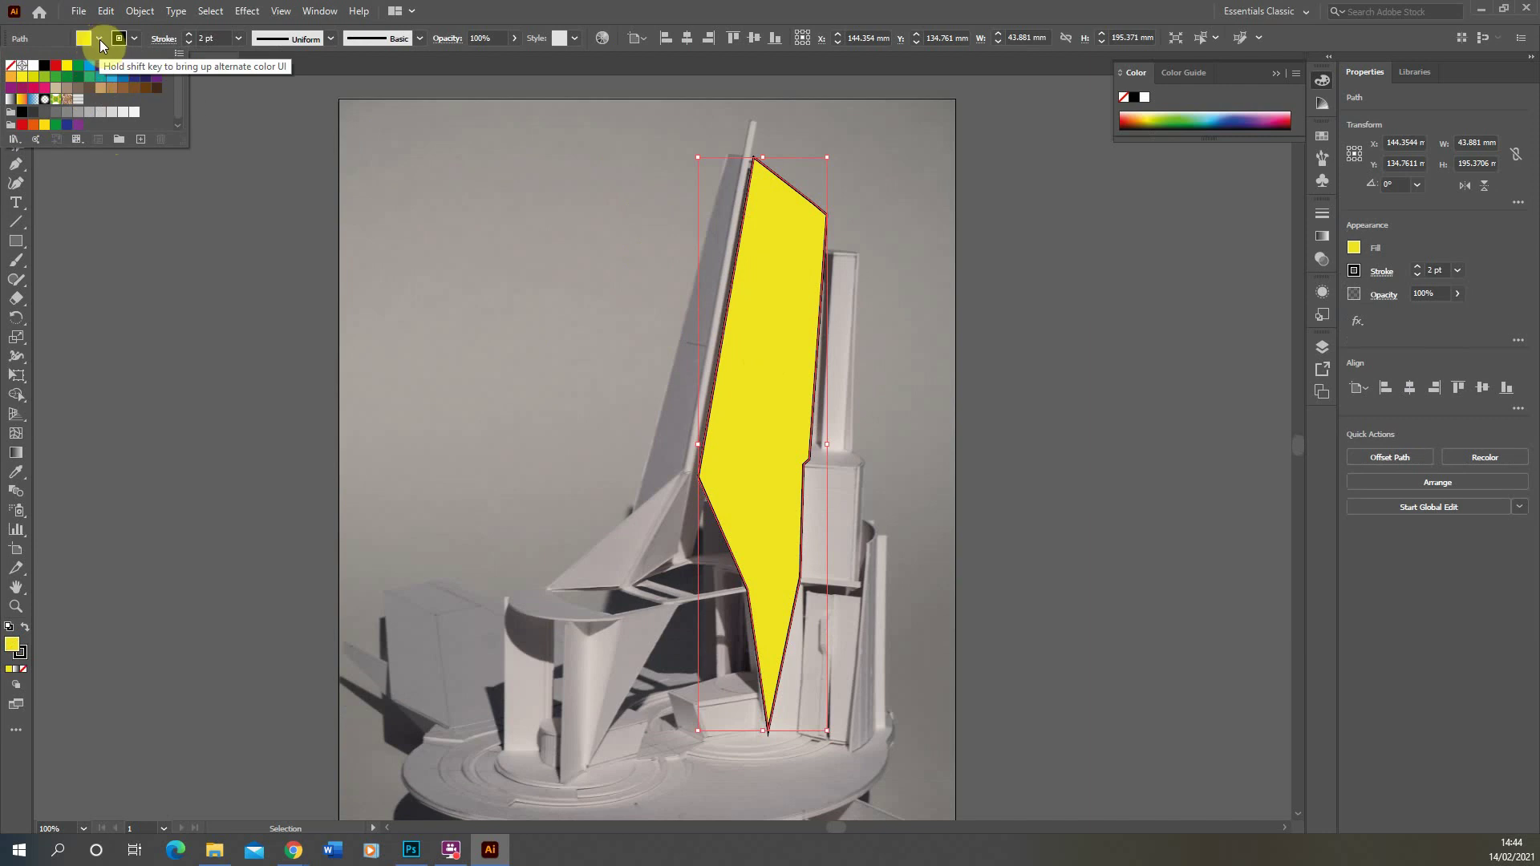
click(15, 141)
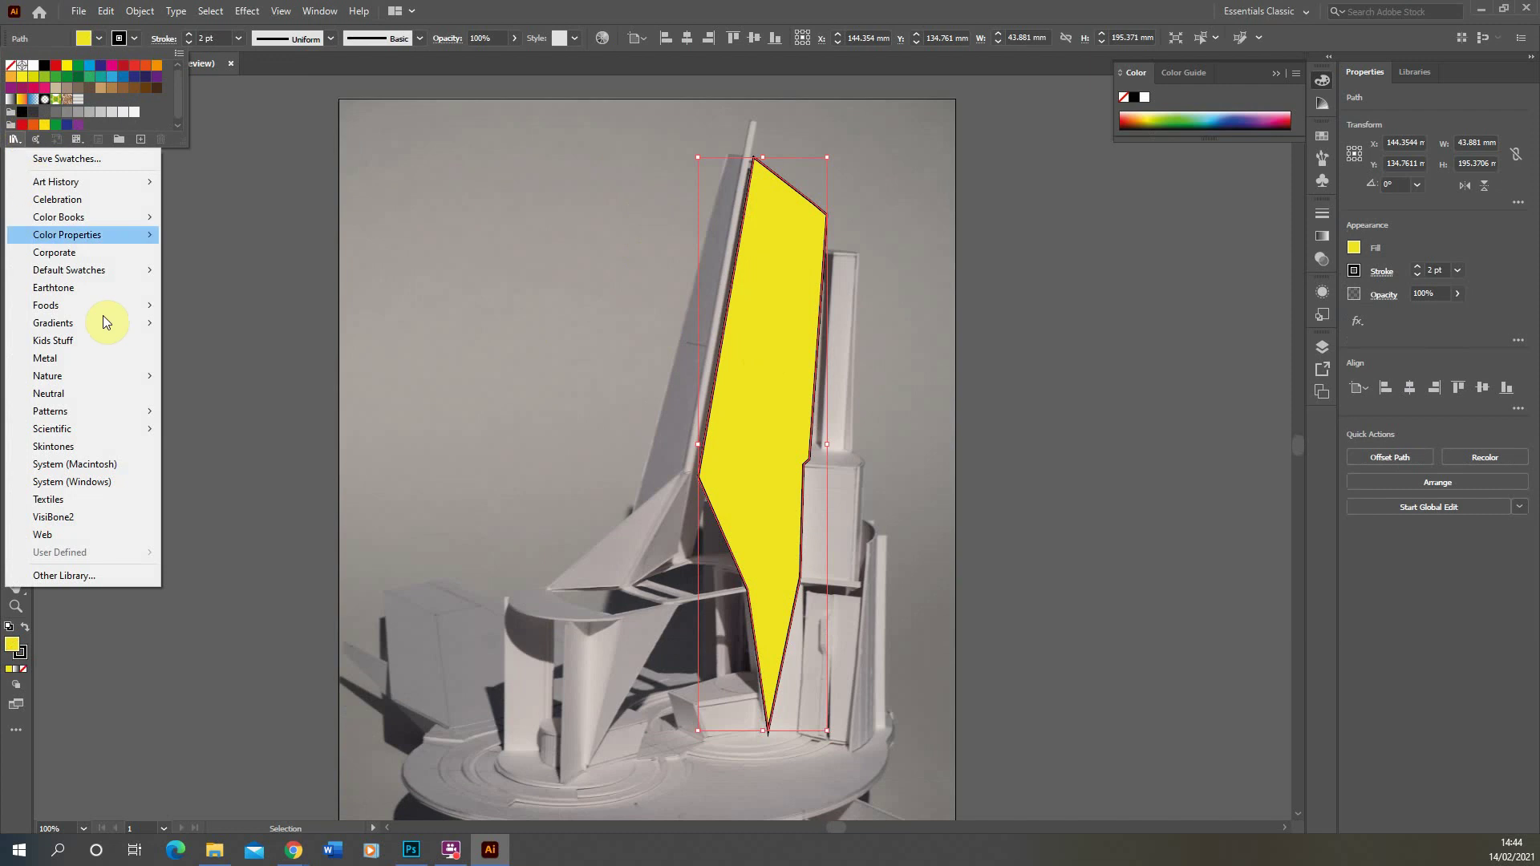
mouse_move(71, 412)
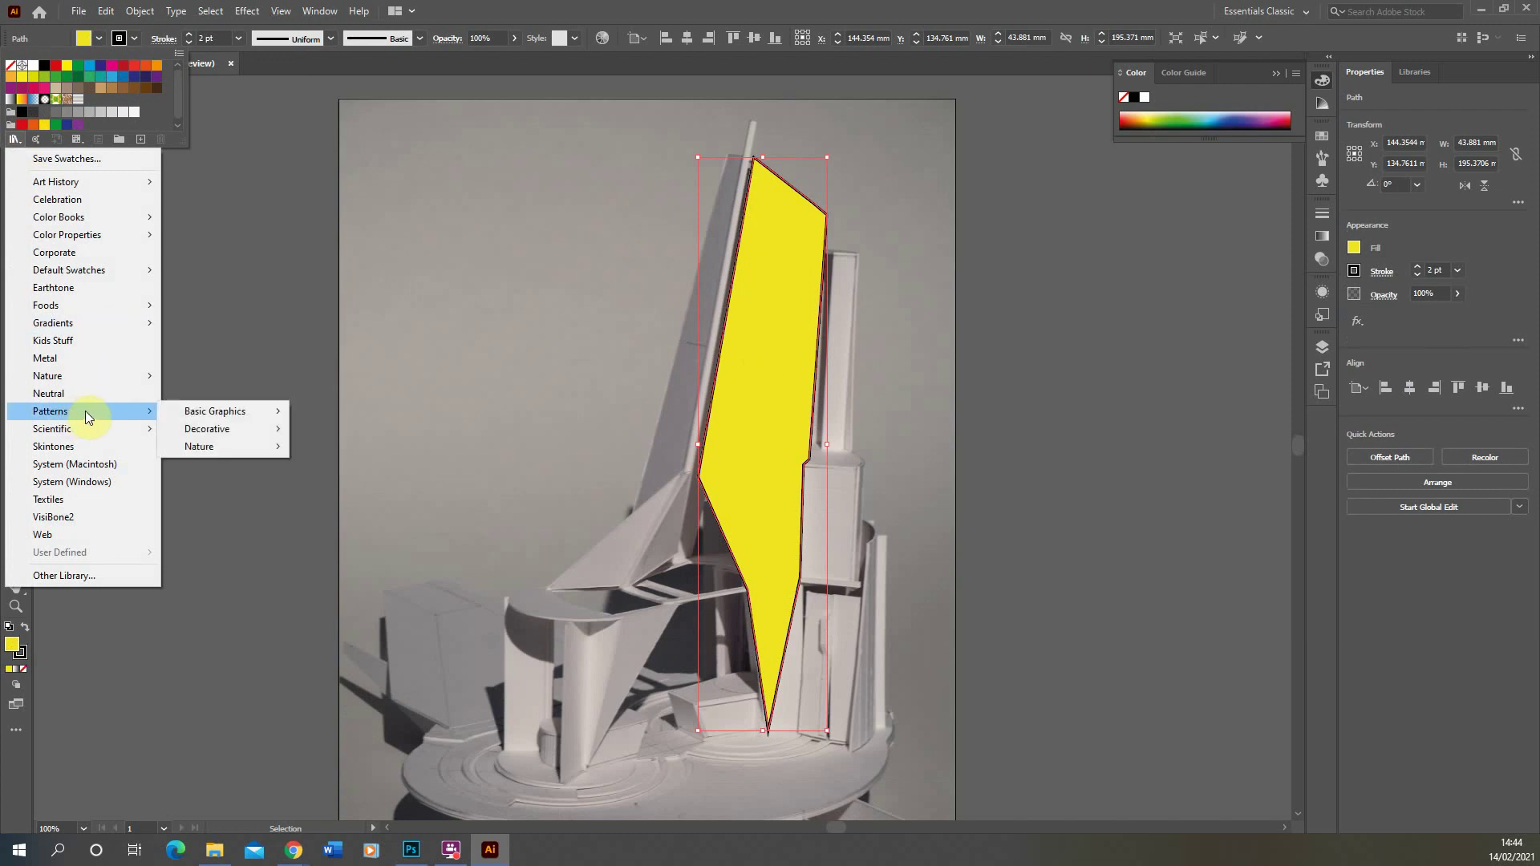
mouse_move(190, 415)
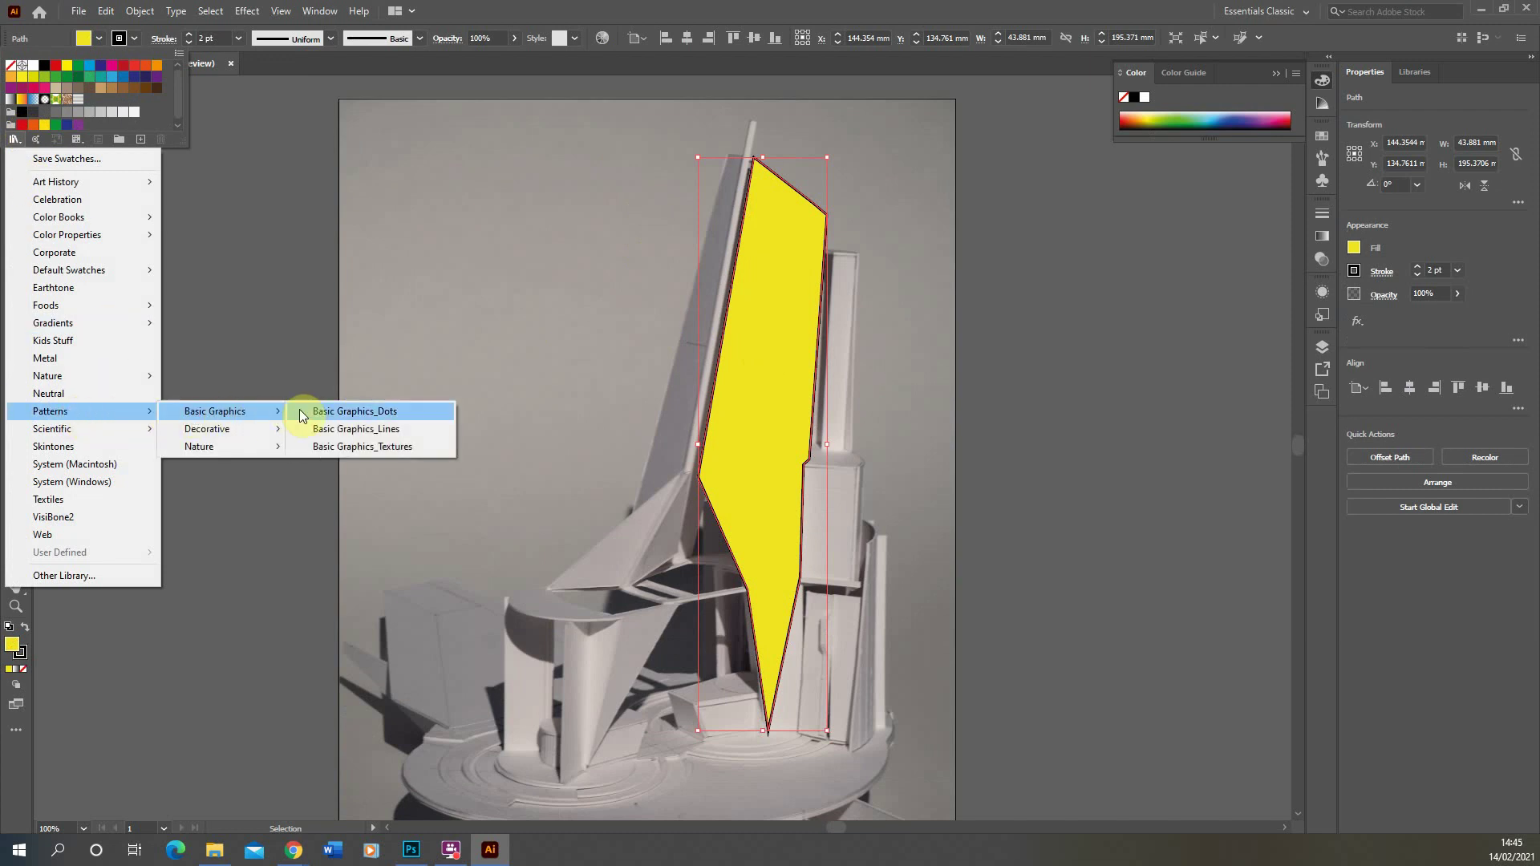
click(347, 430)
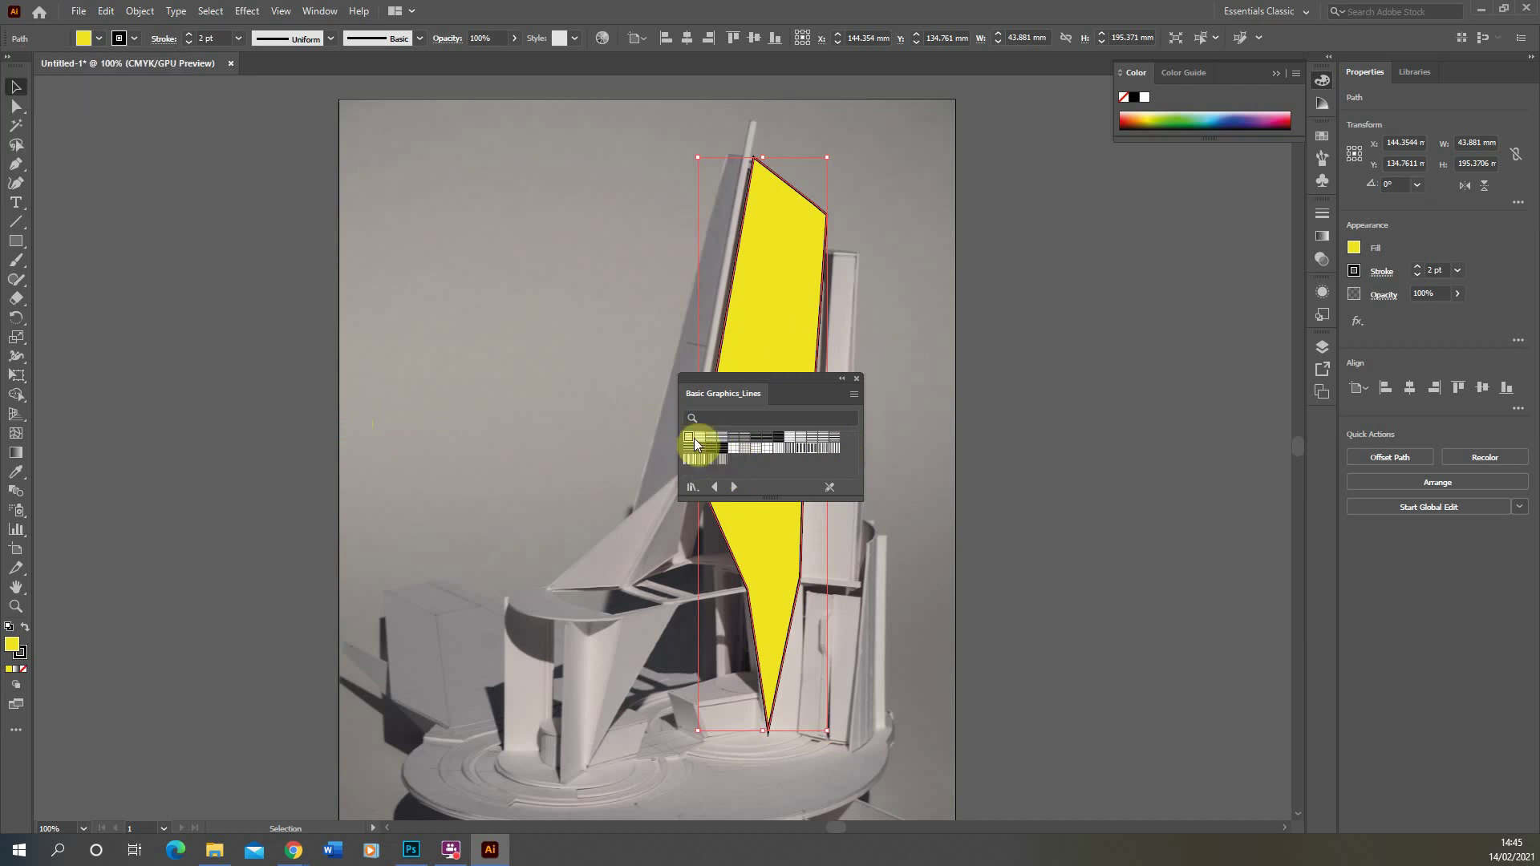
click(708, 437)
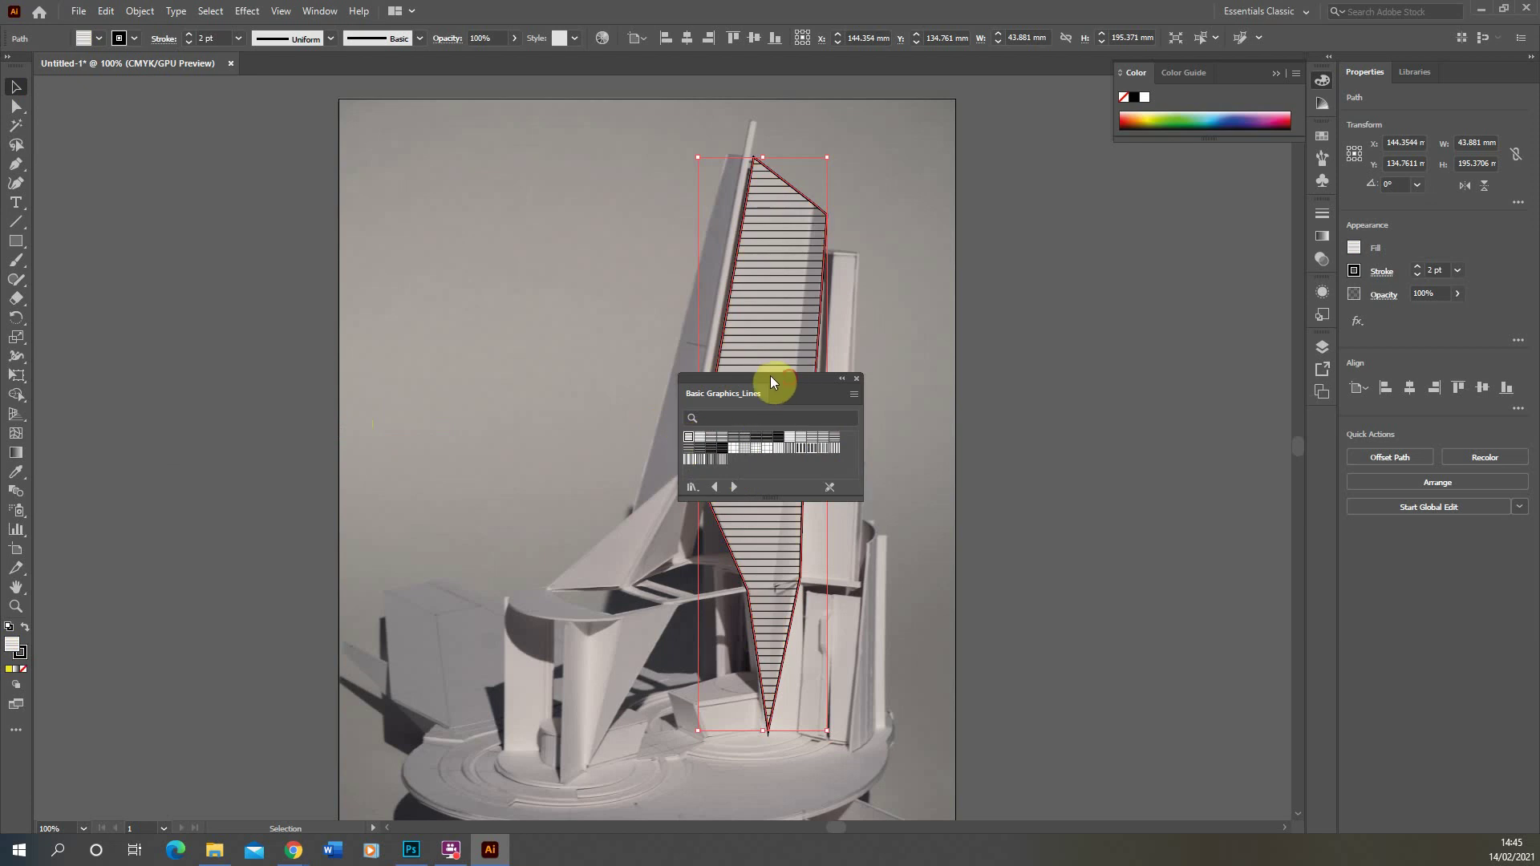
Step: Move aside and close the Basic Graphics_Lines library, then deselect the hatched panel
drag(789, 378, 551, 258)
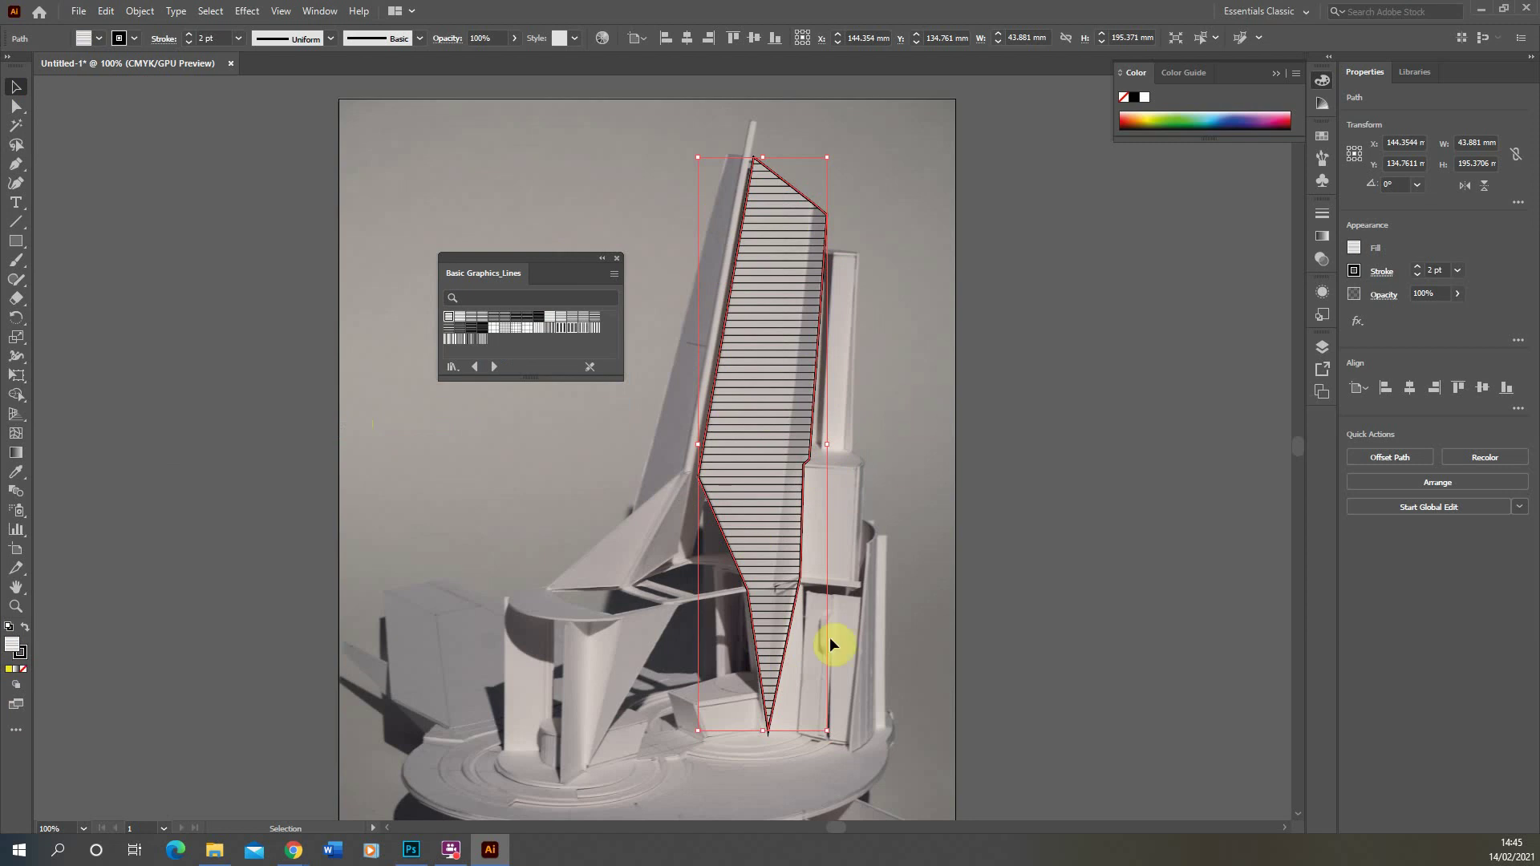
scroll(782, 577, up, 4)
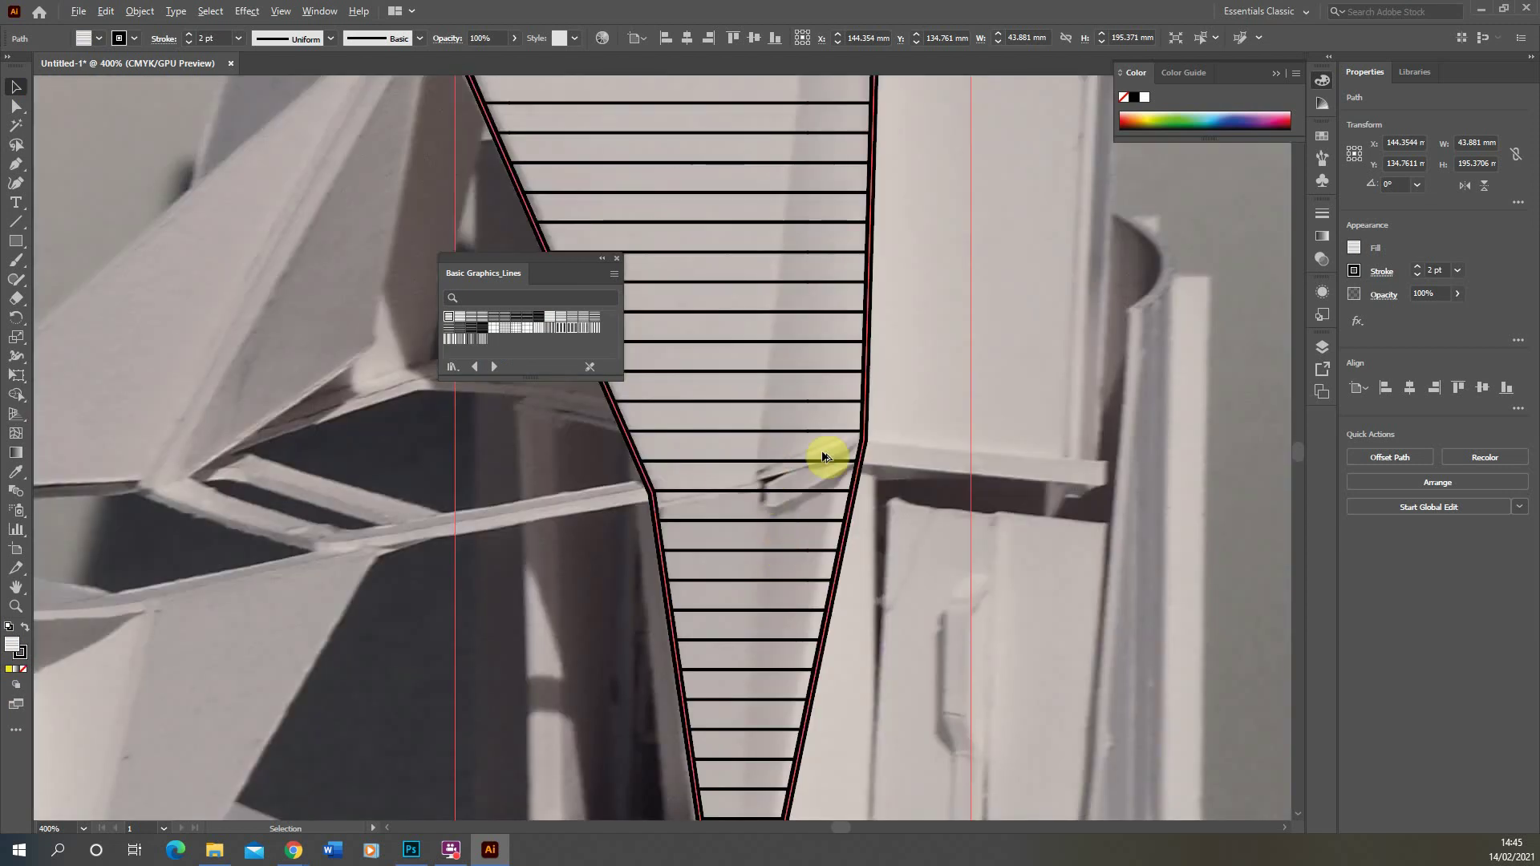
scroll(828, 450, down, 2)
scroll(778, 634, down, 3)
scroll(757, 575, up, 1)
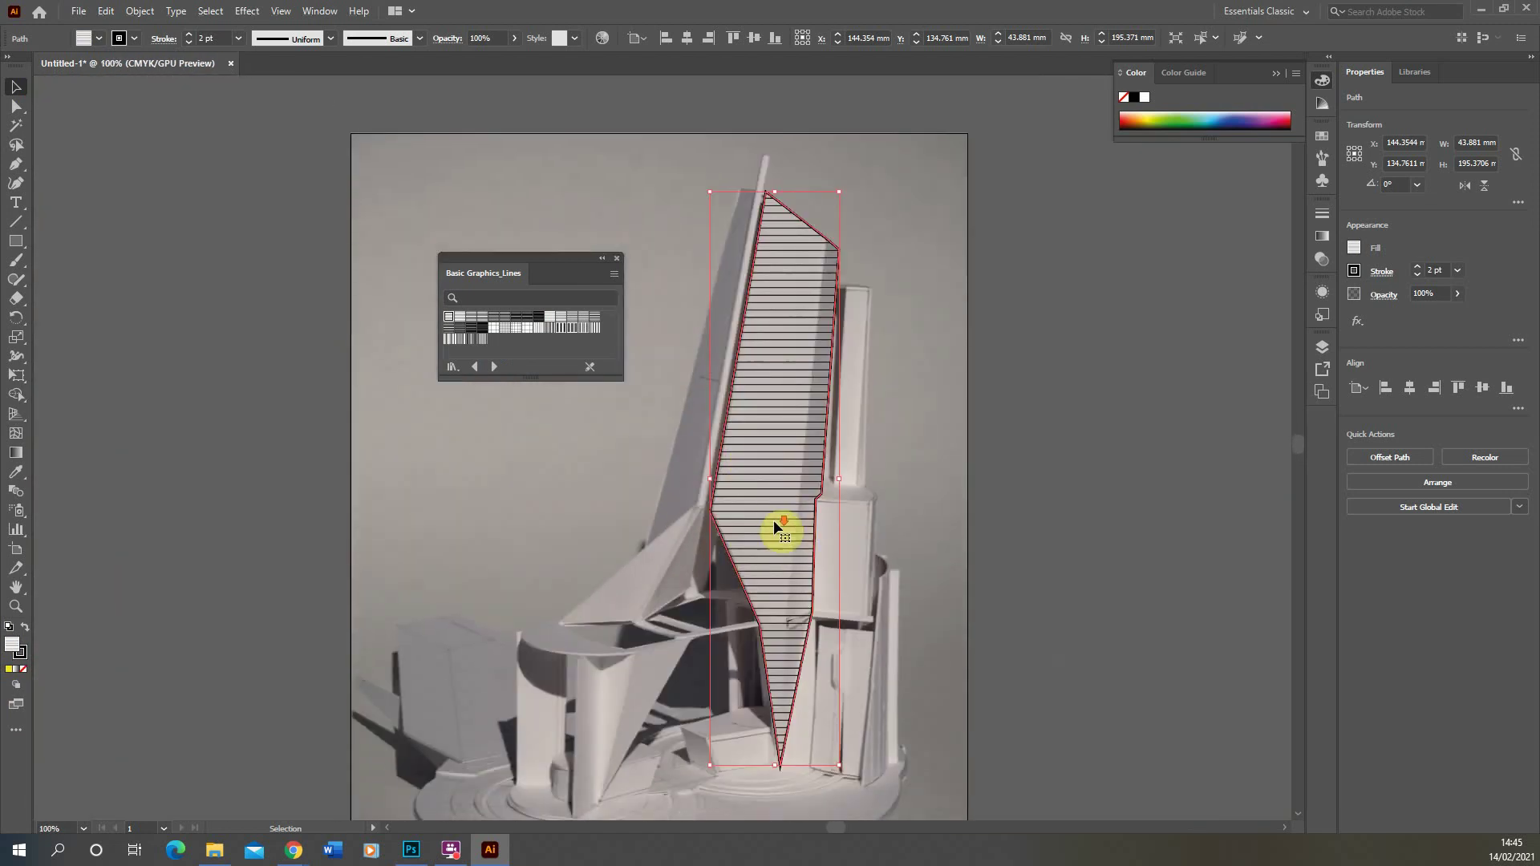
click(602, 259)
click(550, 256)
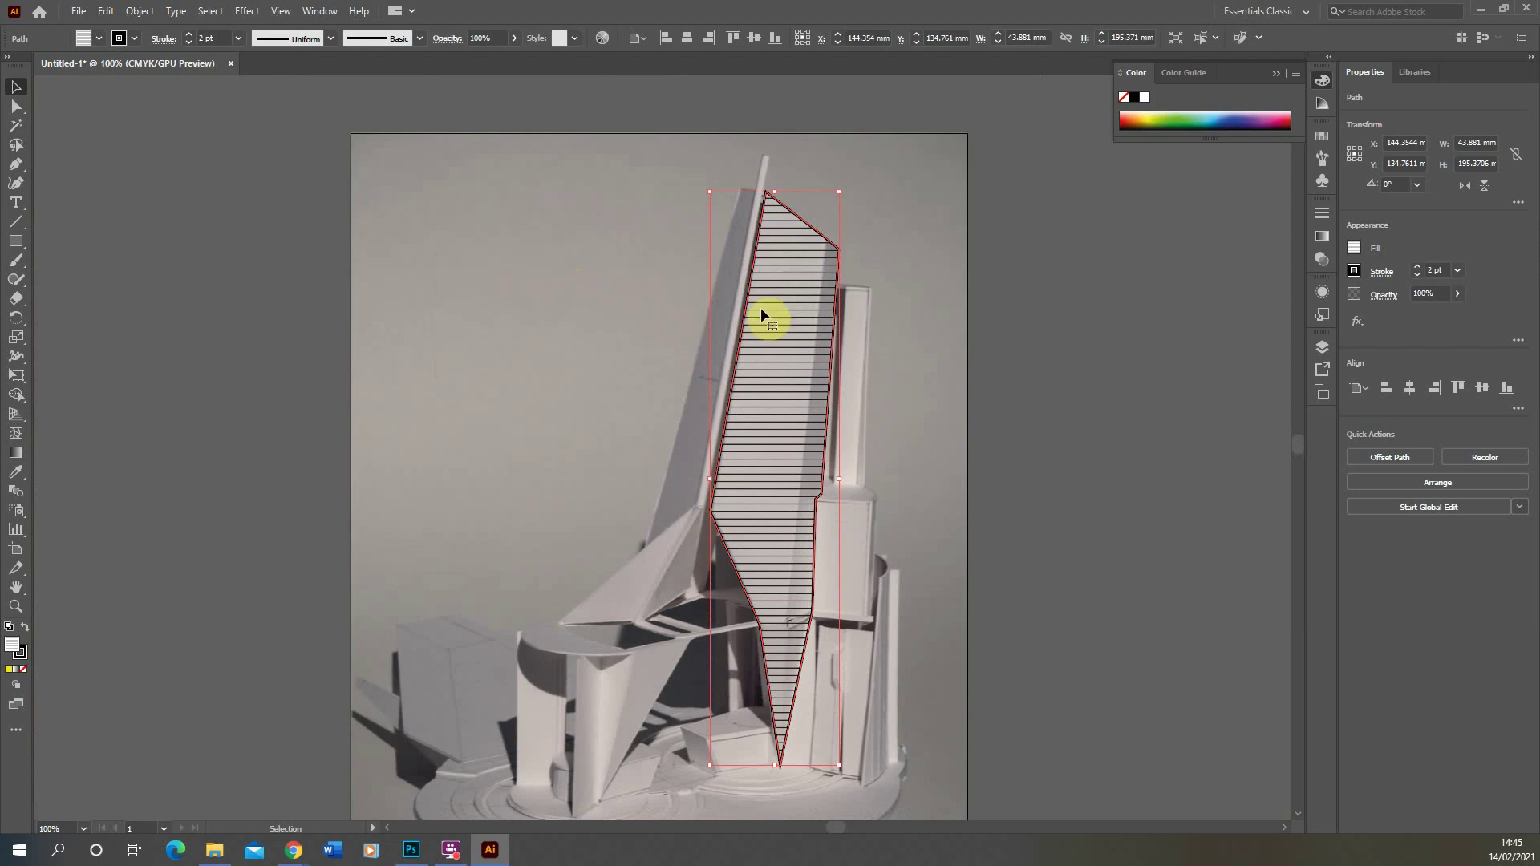
click(879, 320)
scroll(939, 337, down, 2)
scroll(947, 341, up, 1)
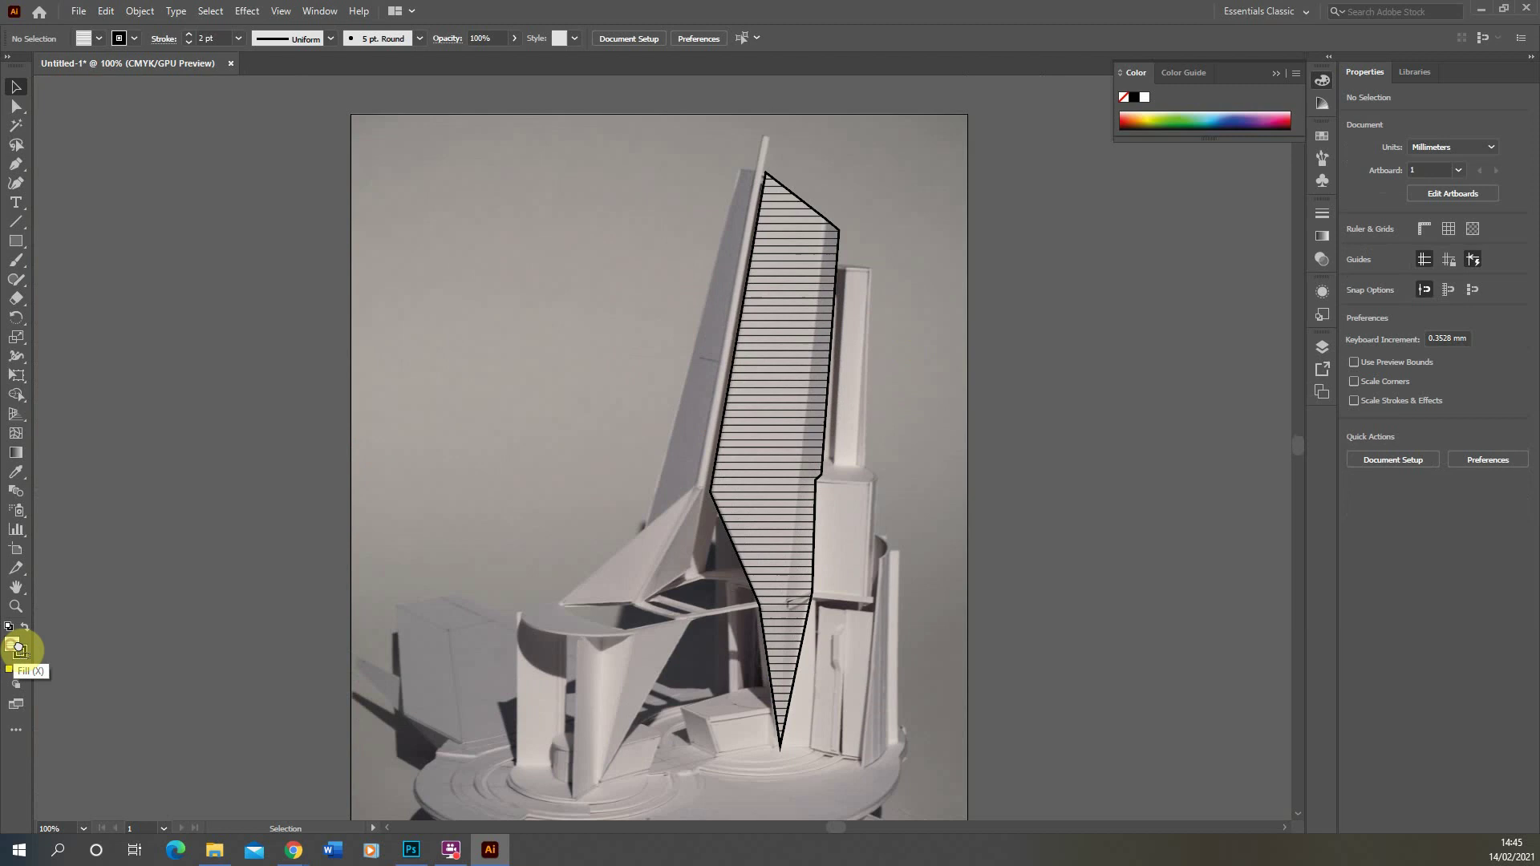
Step: Drag the line pattern swatch out beside the artboard as editable artwork
drag(19, 648, 180, 527)
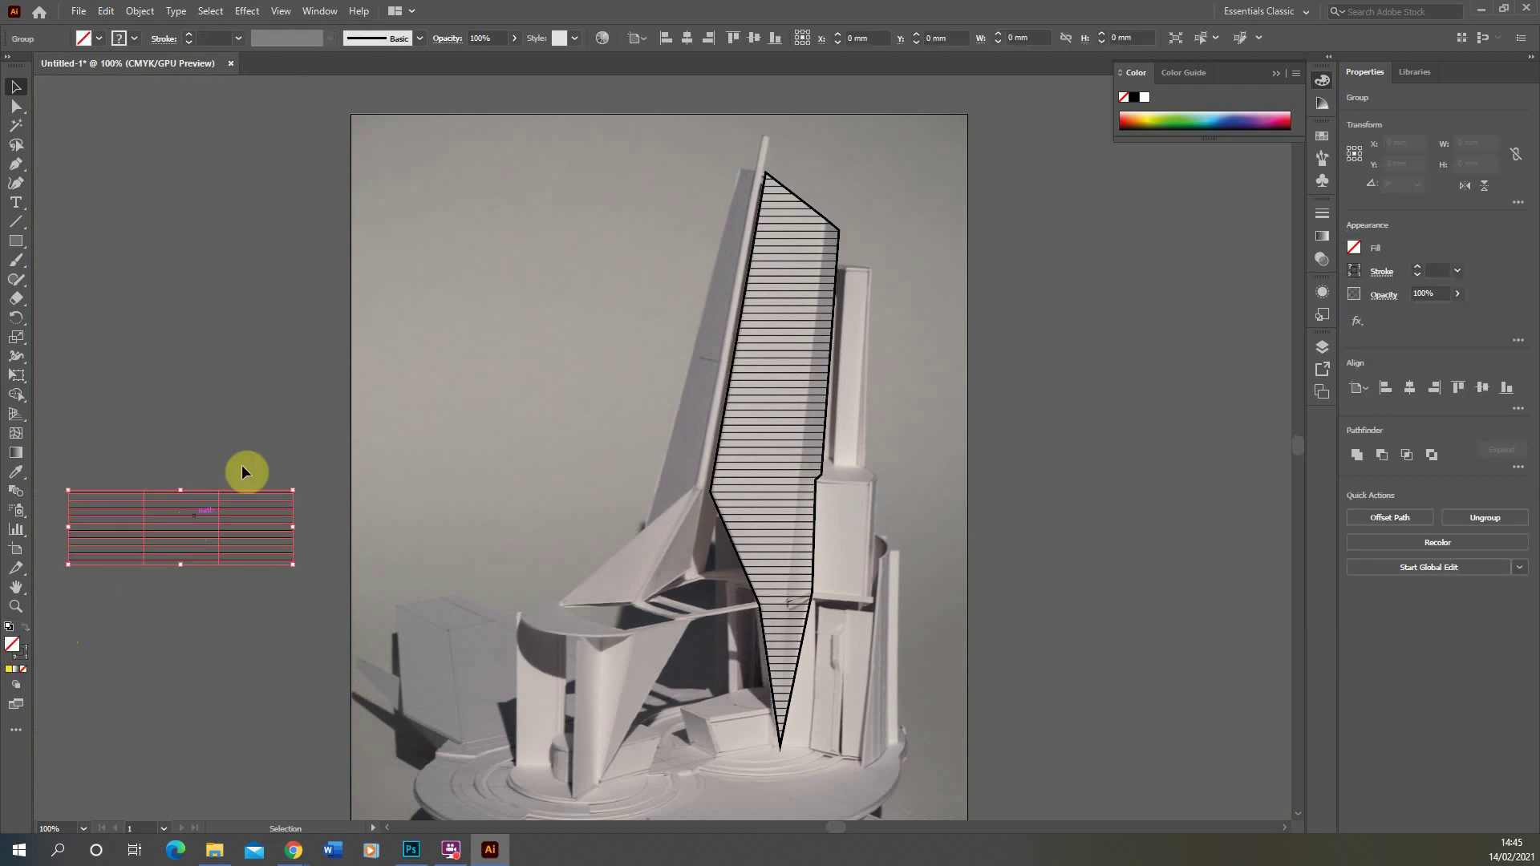
click(257, 389)
scroll(235, 512, down, 1)
scroll(128, 533, up, 2)
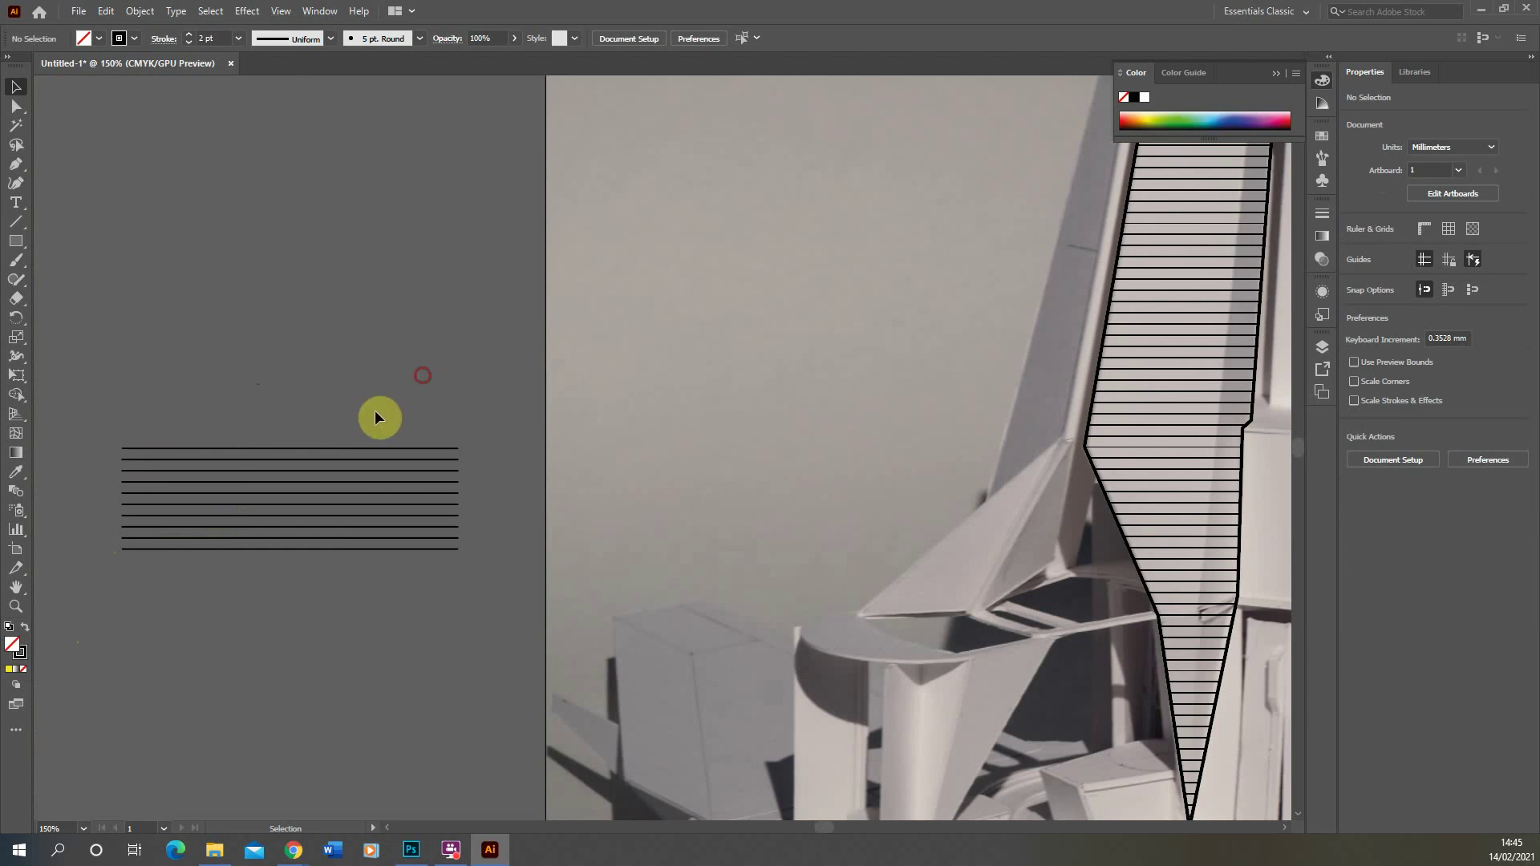
Step: Select all the hatch lines and ungroup them into separate objects
key(ctrl+a)
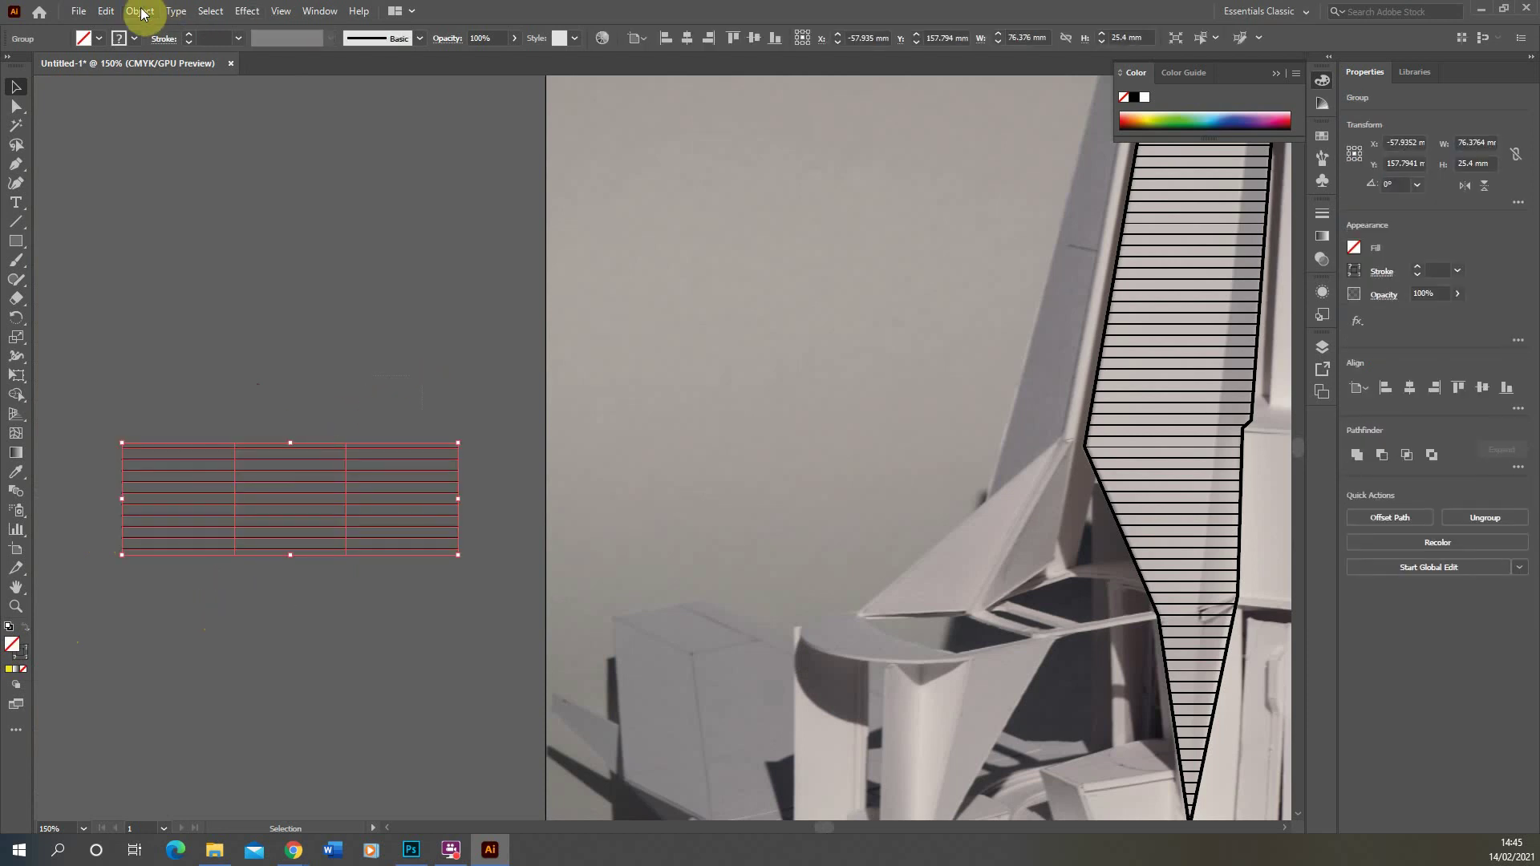
click(140, 11)
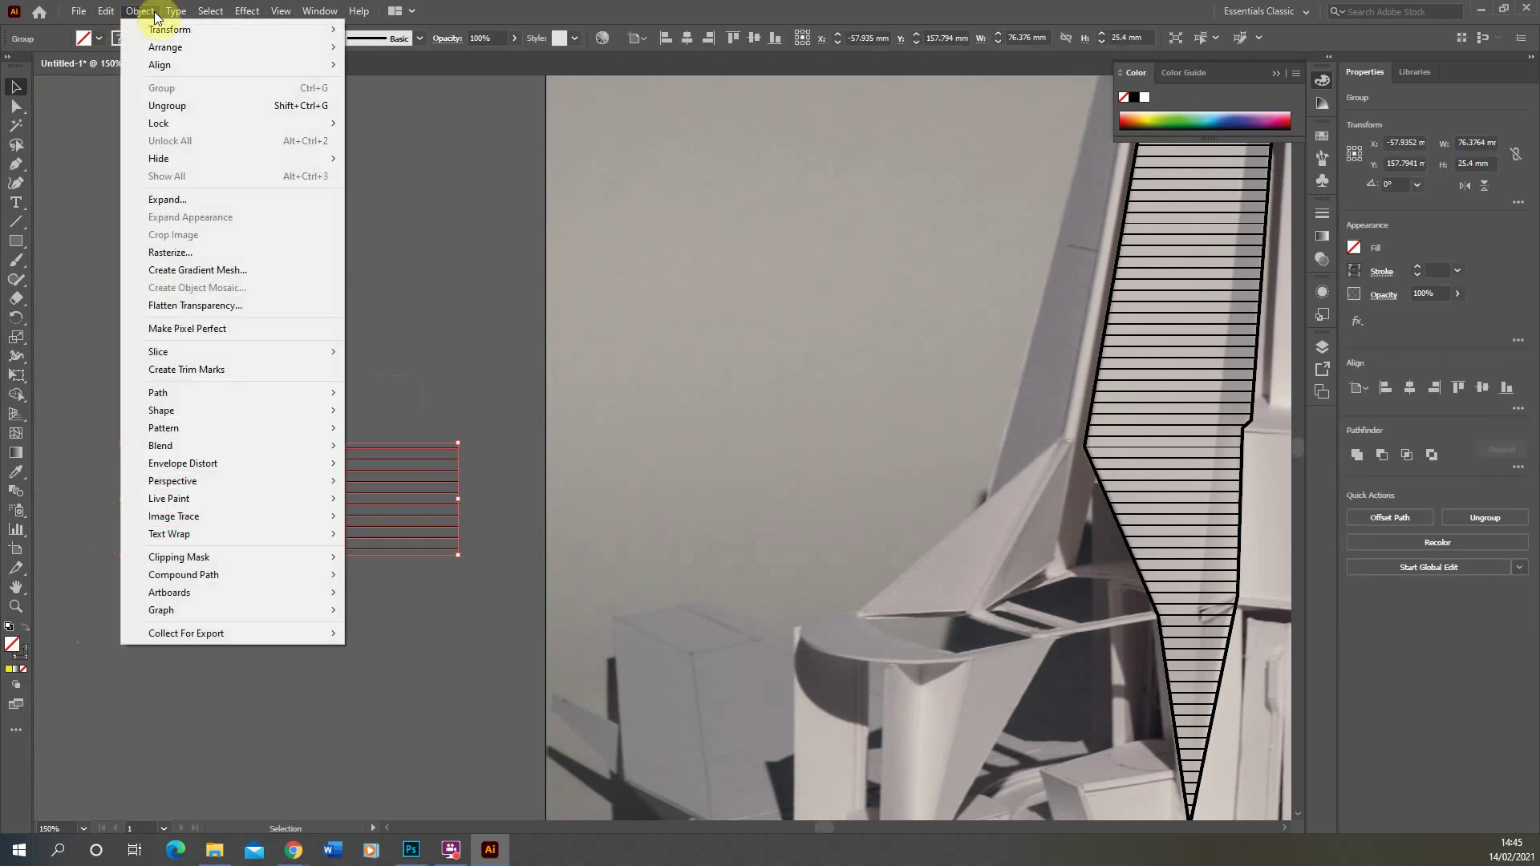
click(180, 108)
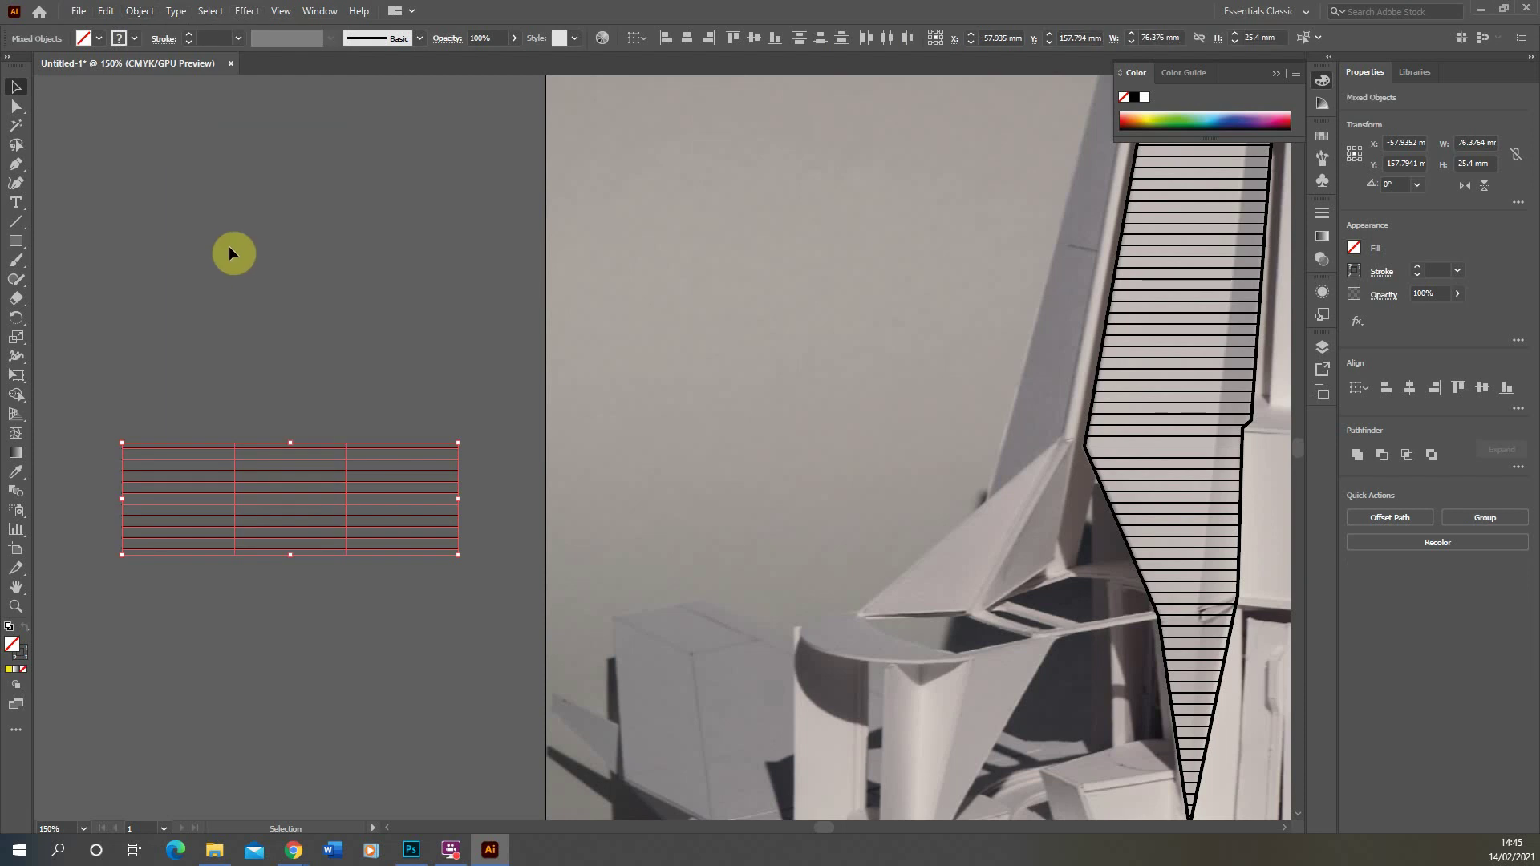
scroll(228, 475, up, 1)
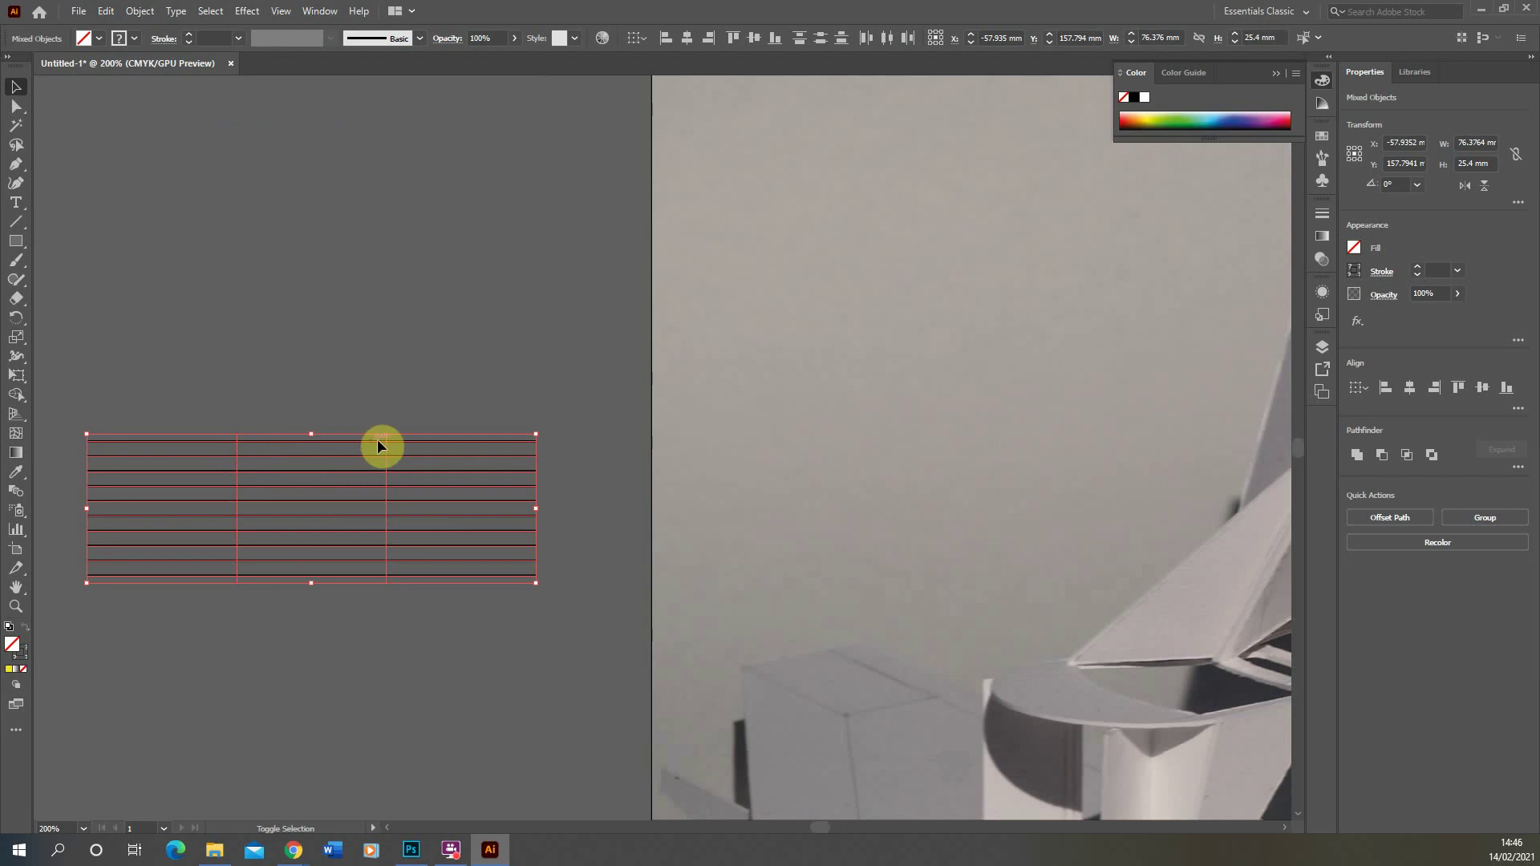
Step: Change the horizontal hatch lines' stroke to golden yellow FFBC00
shift+click(239, 478)
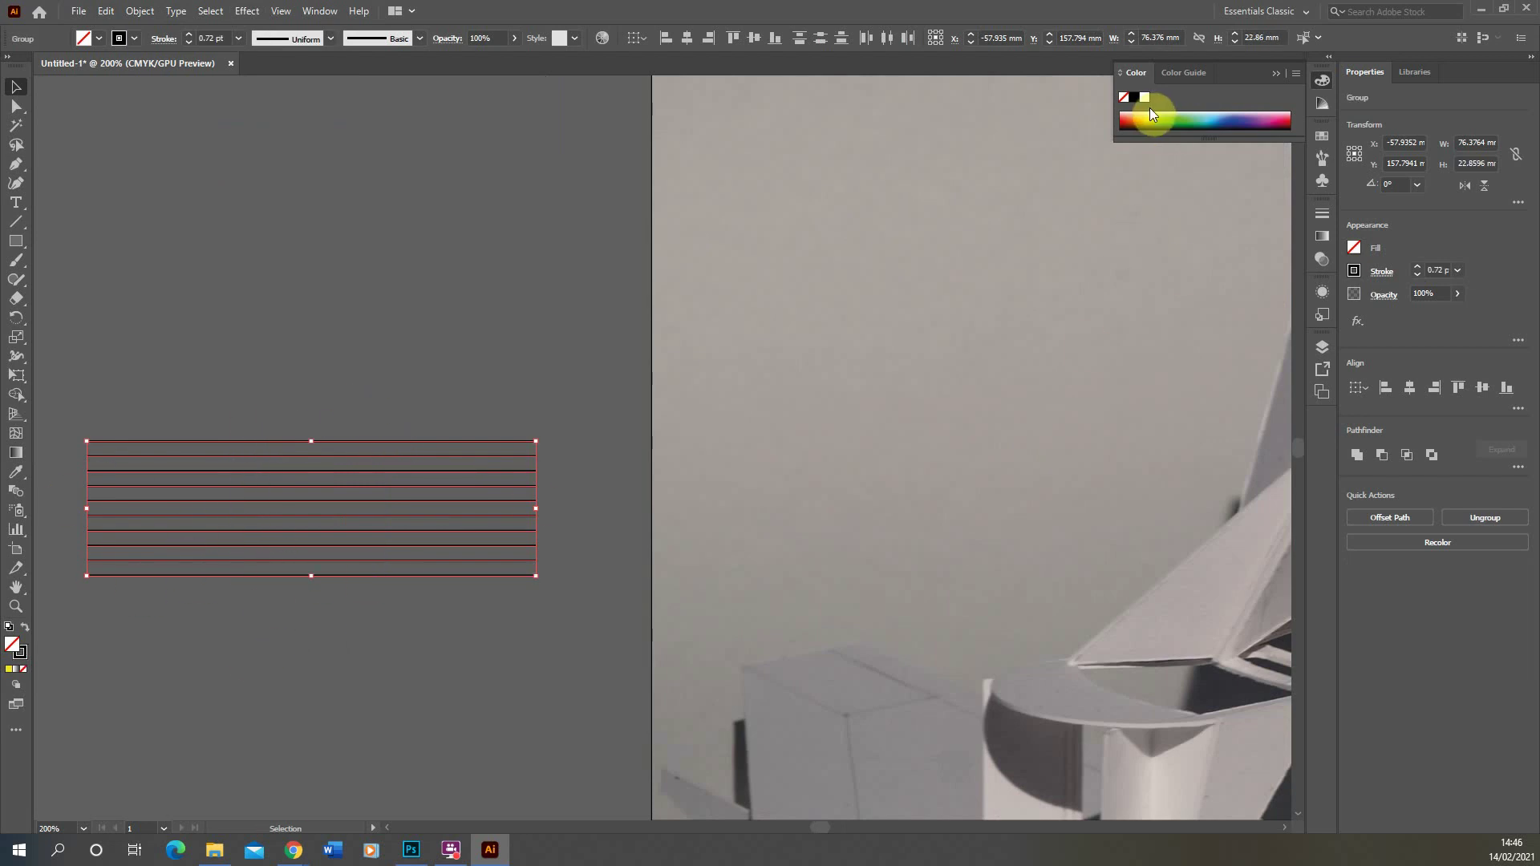
double_click(23, 656)
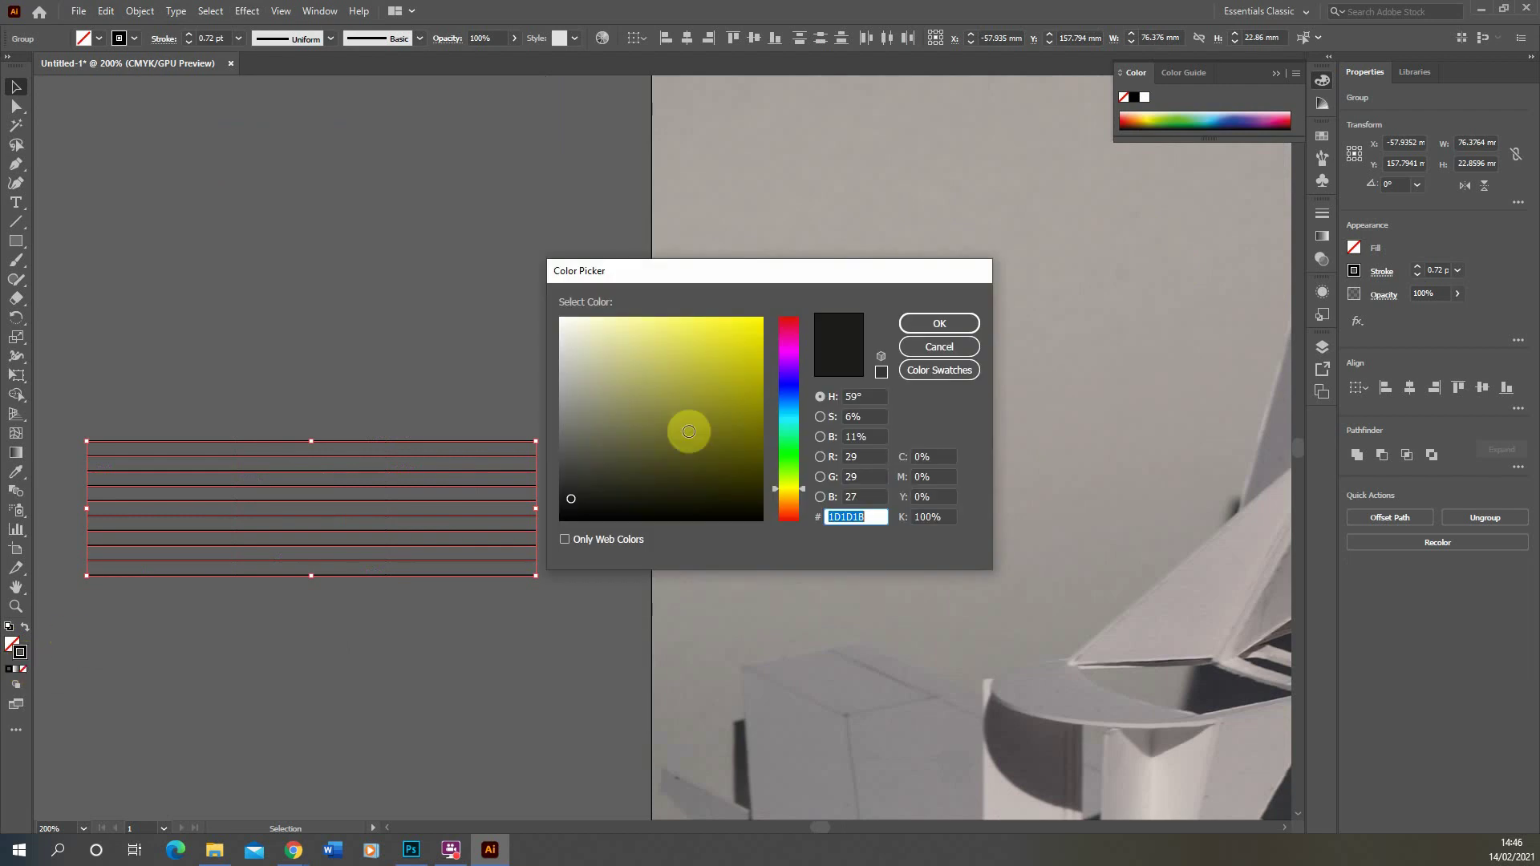
click(802, 497)
drag(739, 412, 779, 300)
drag(802, 493, 803, 491)
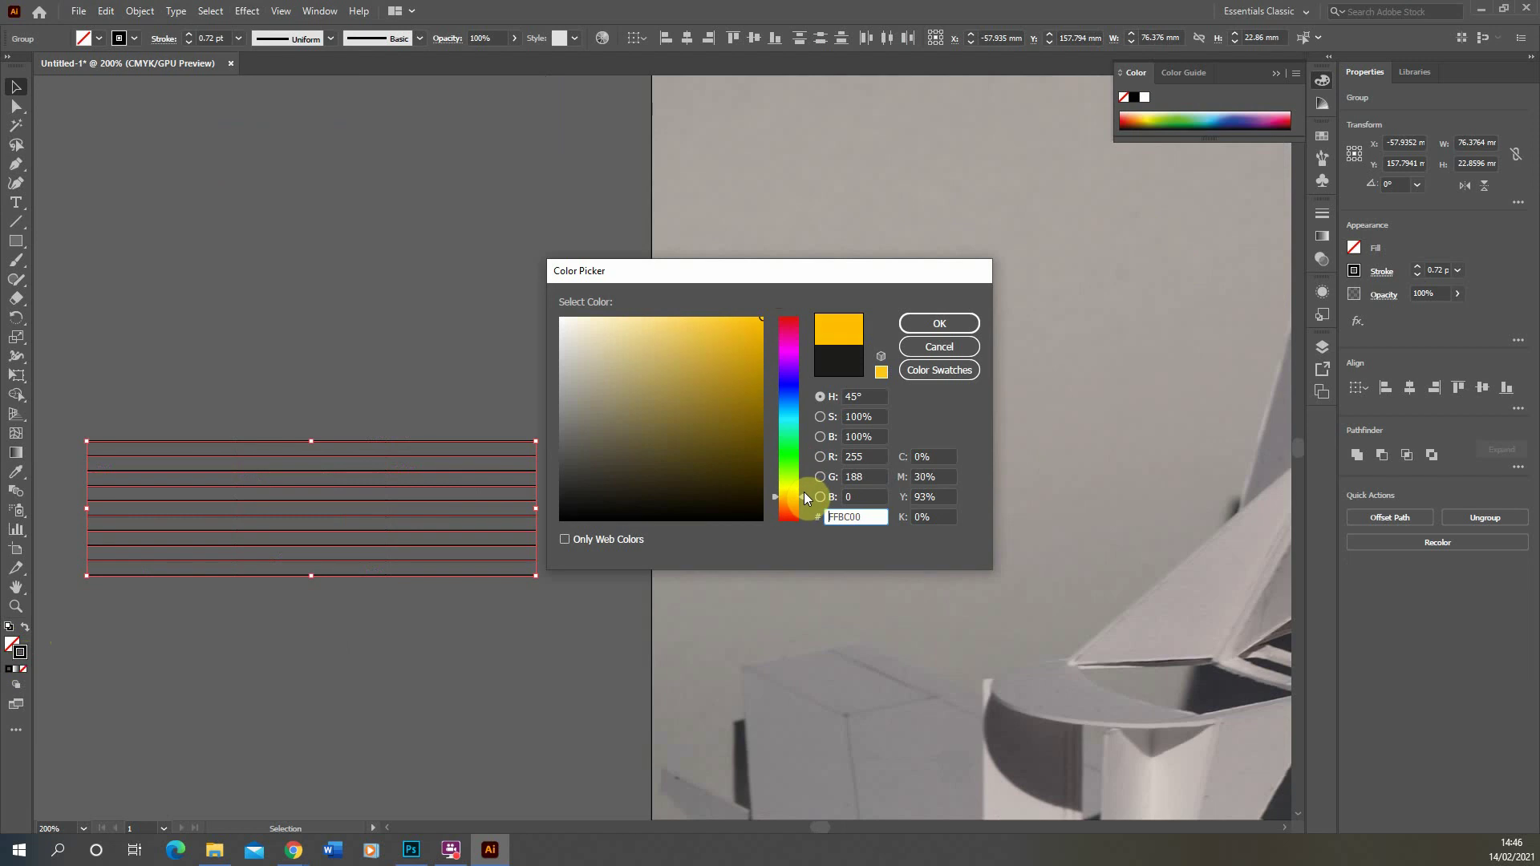
click(945, 327)
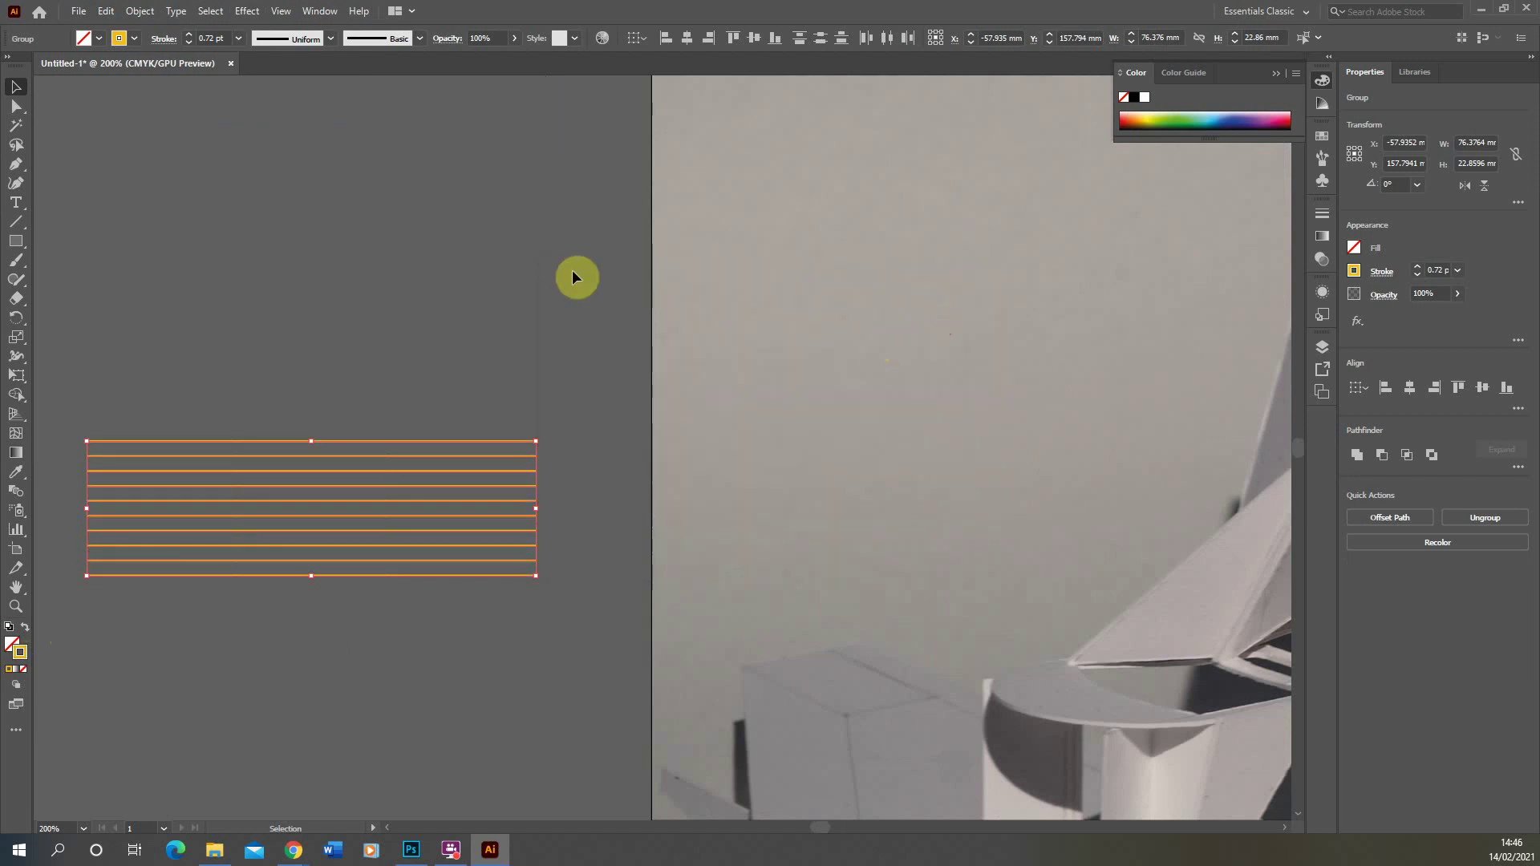
click(391, 381)
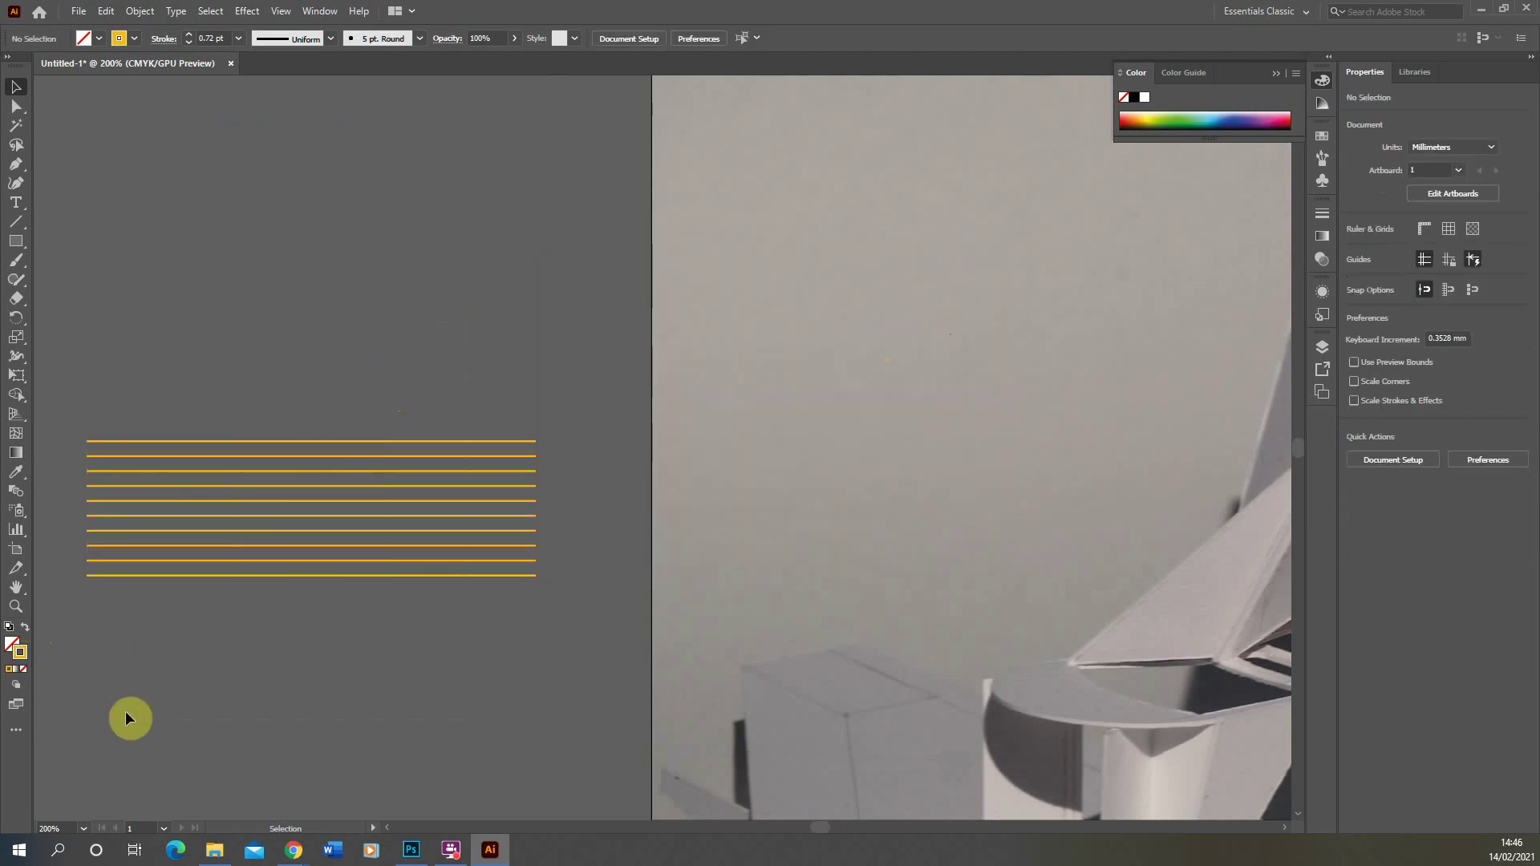
Step: Group the yellow hatch lines into a single object
drag(125, 711, 561, 600)
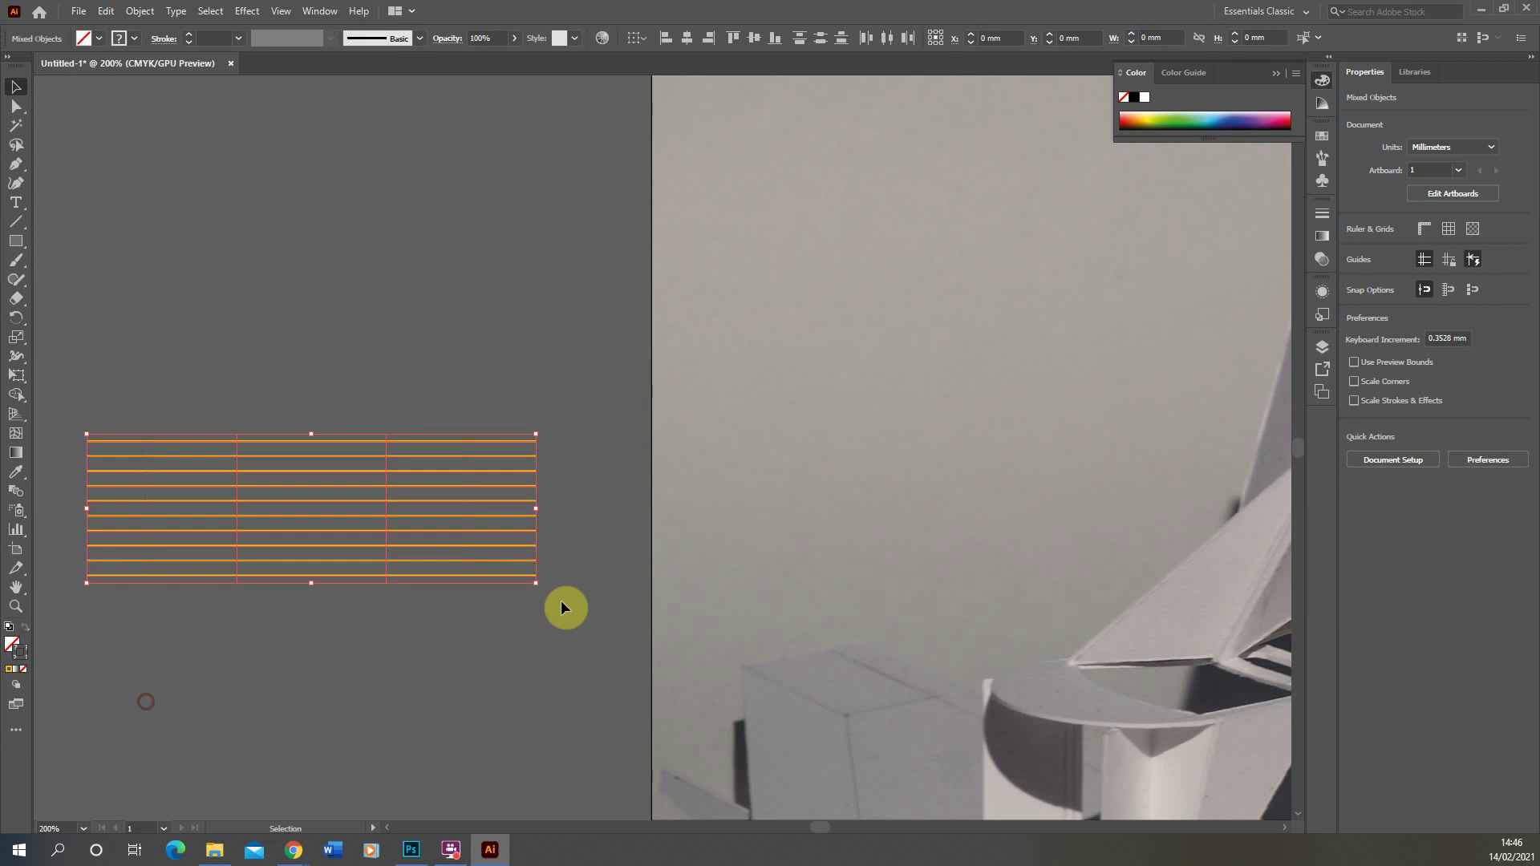
click(145, 13)
click(172, 89)
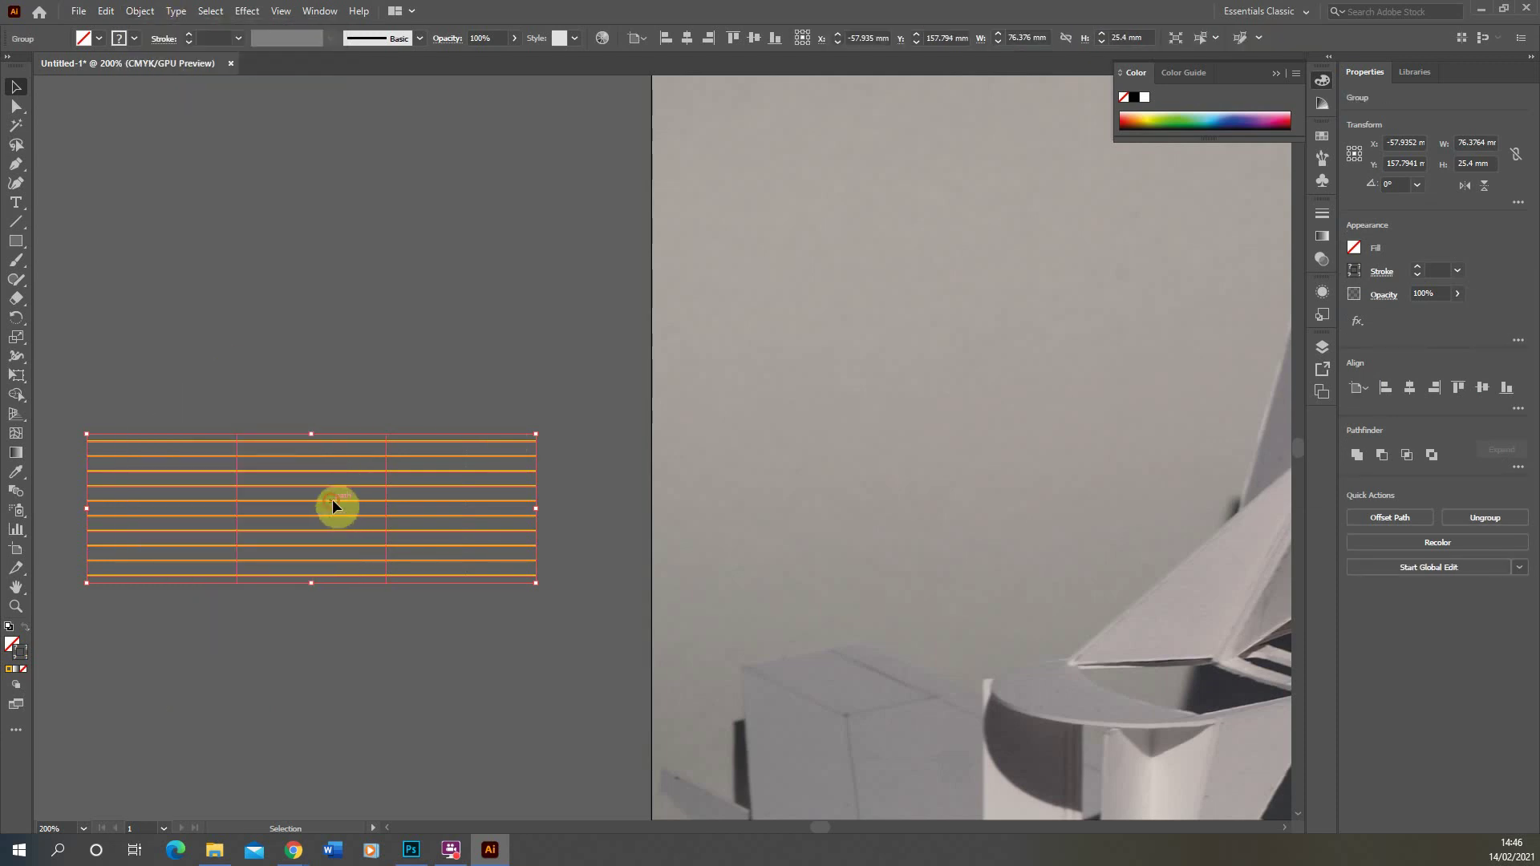
Step: Draw a yellow-hatch-filled sample rectangle above the lines, then select the hatched panel on the photo
drag(332, 499, 13, 640)
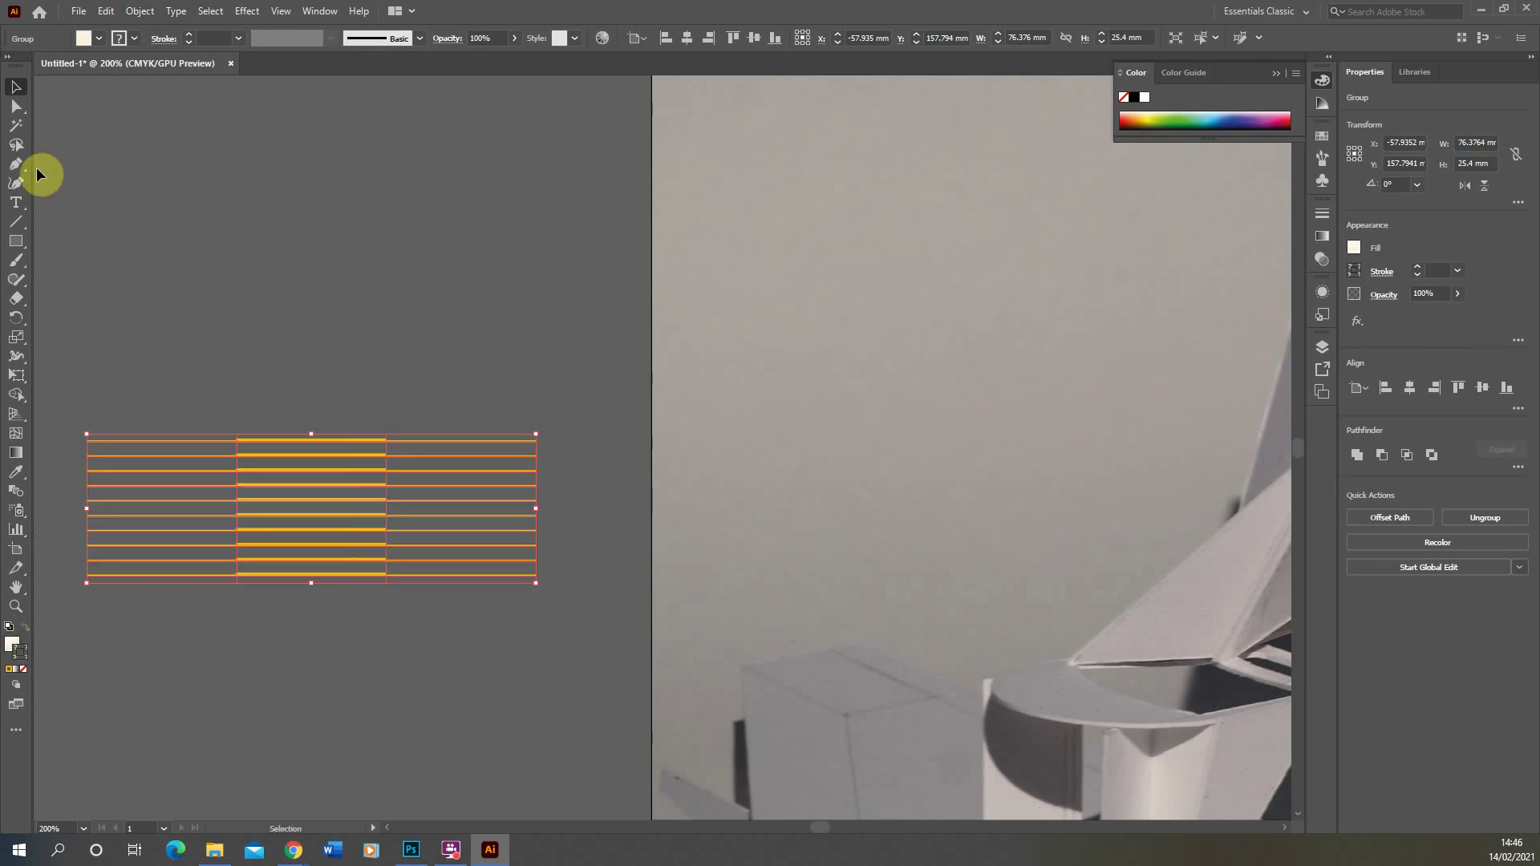
click(18, 247)
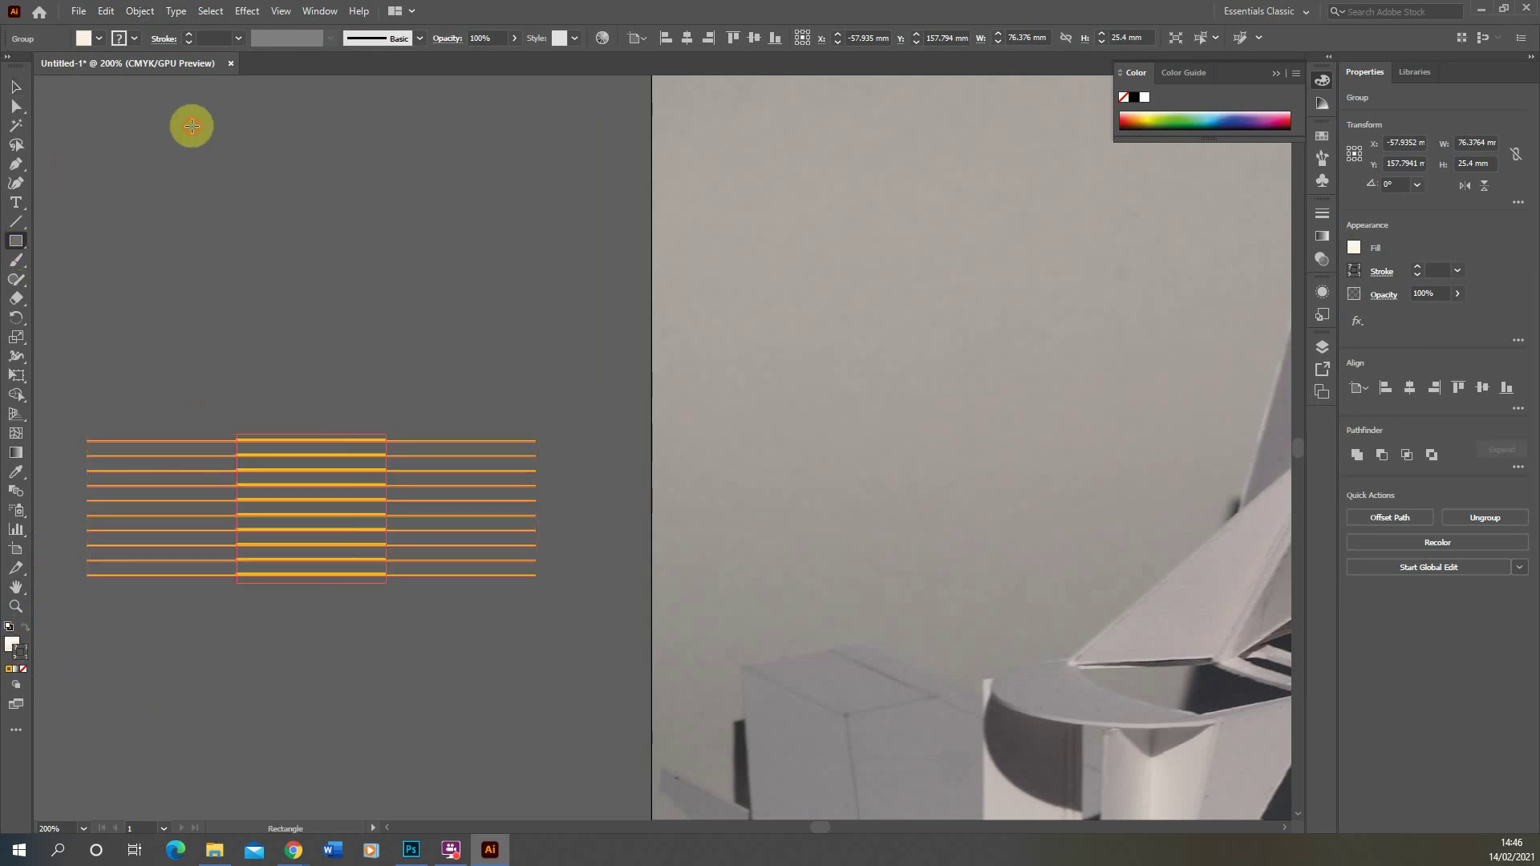
mouse_move(191, 126)
mouse_down()
mouse_move(313, 265)
mouse_move(456, 370)
mouse_up()
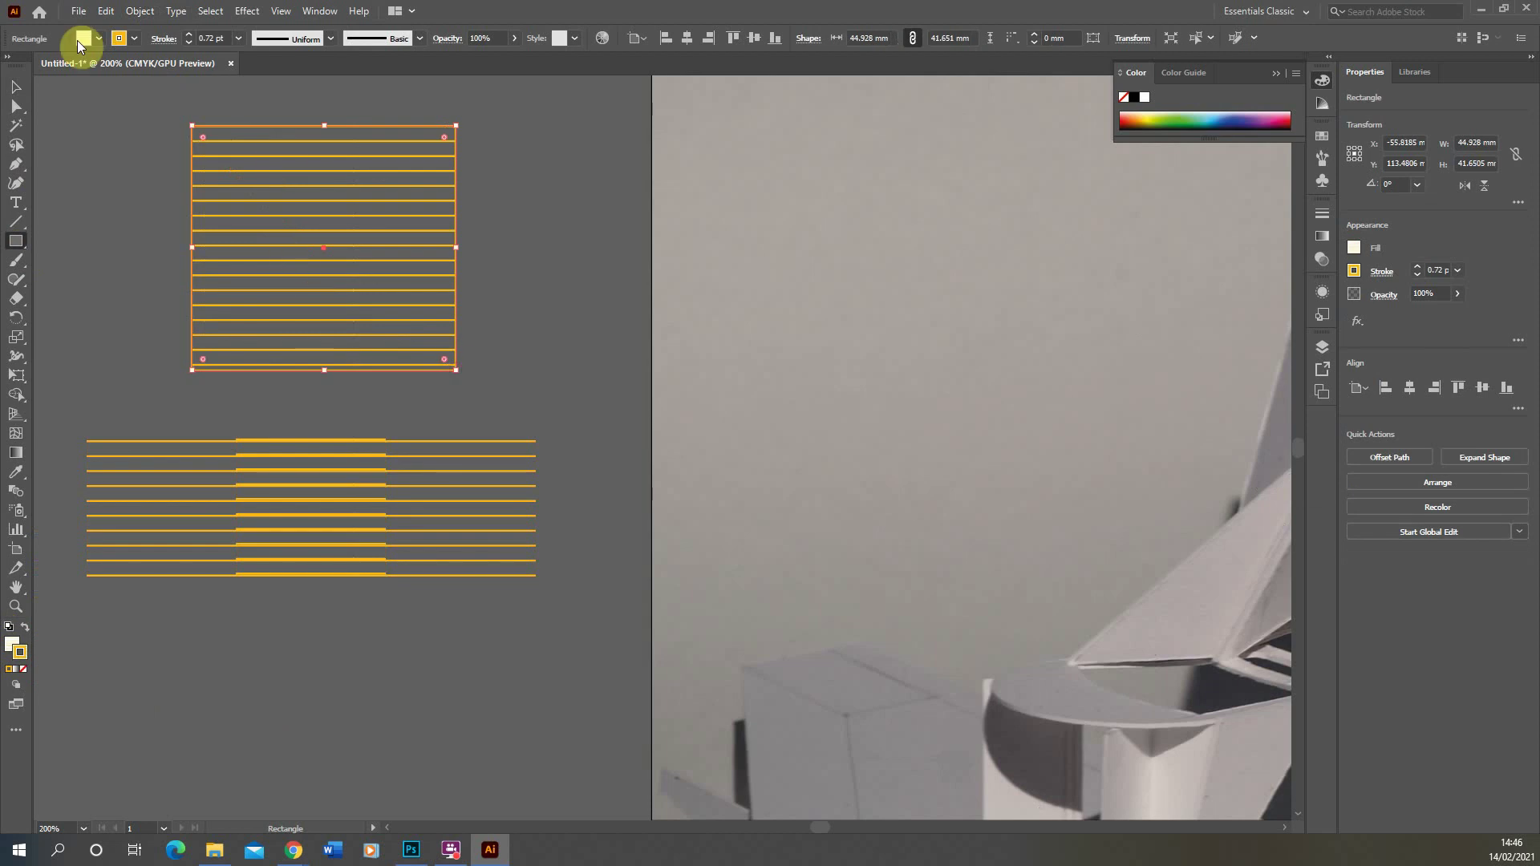
click(16, 87)
click(387, 355)
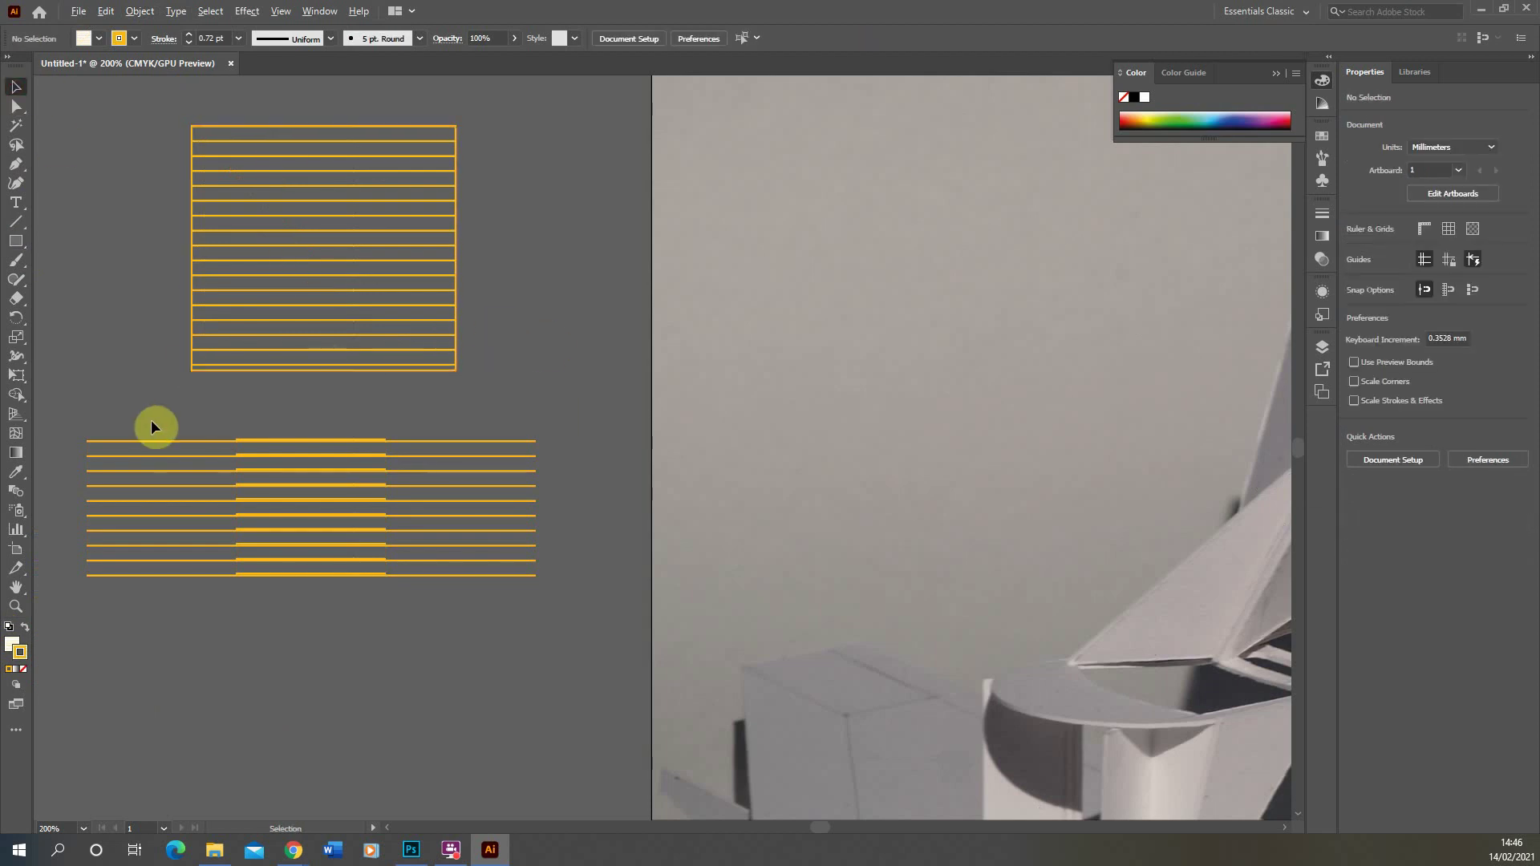
scroll(114, 417, down, 2)
click(832, 343)
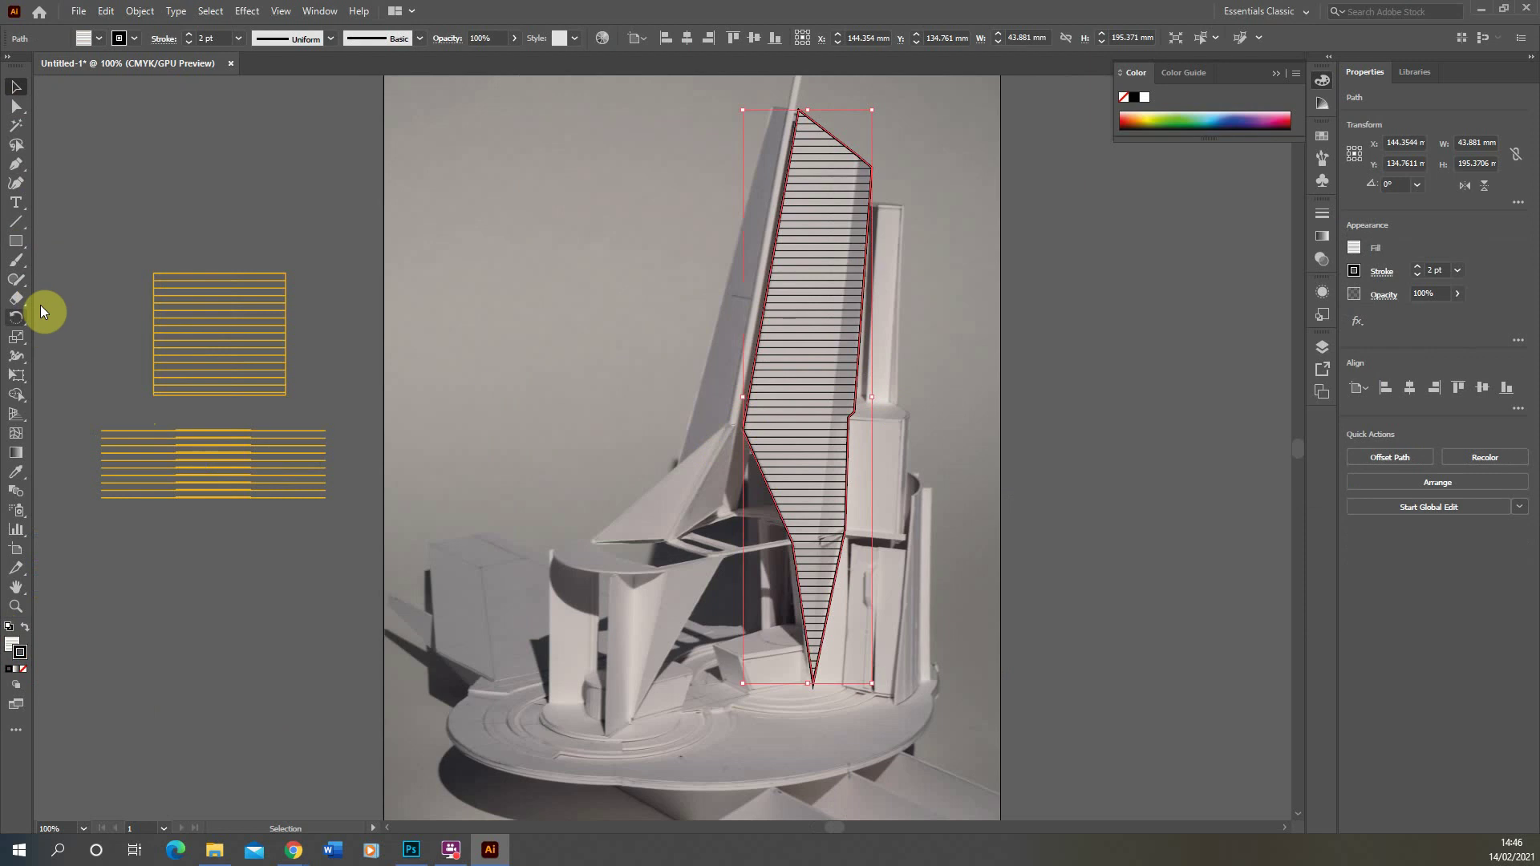
Step: Copy the yellow hatch style from the sample rectangle onto the panel with the Eyedropper
click(21, 471)
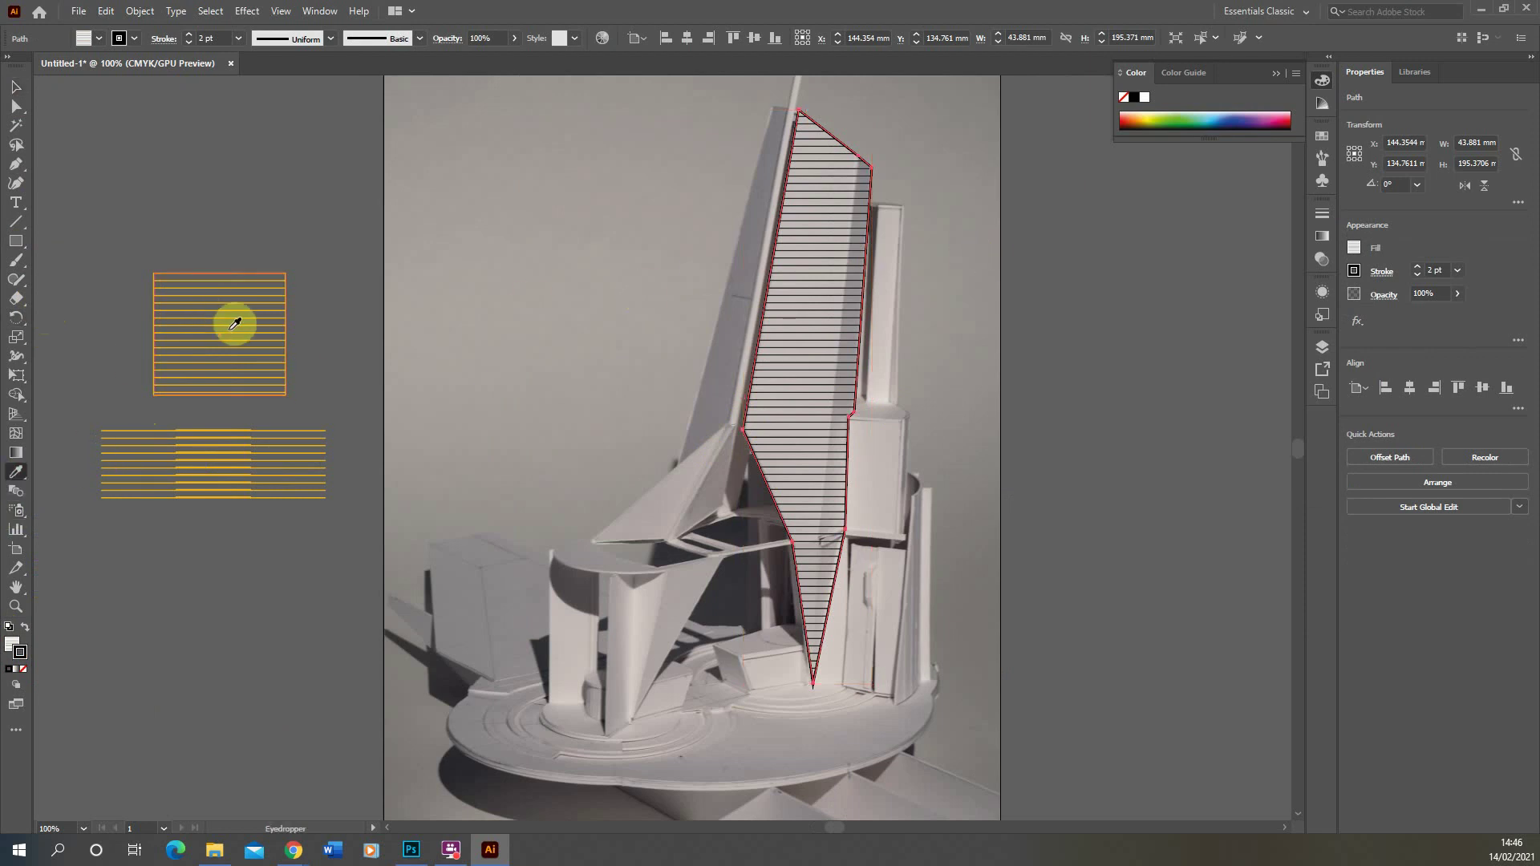
click(250, 301)
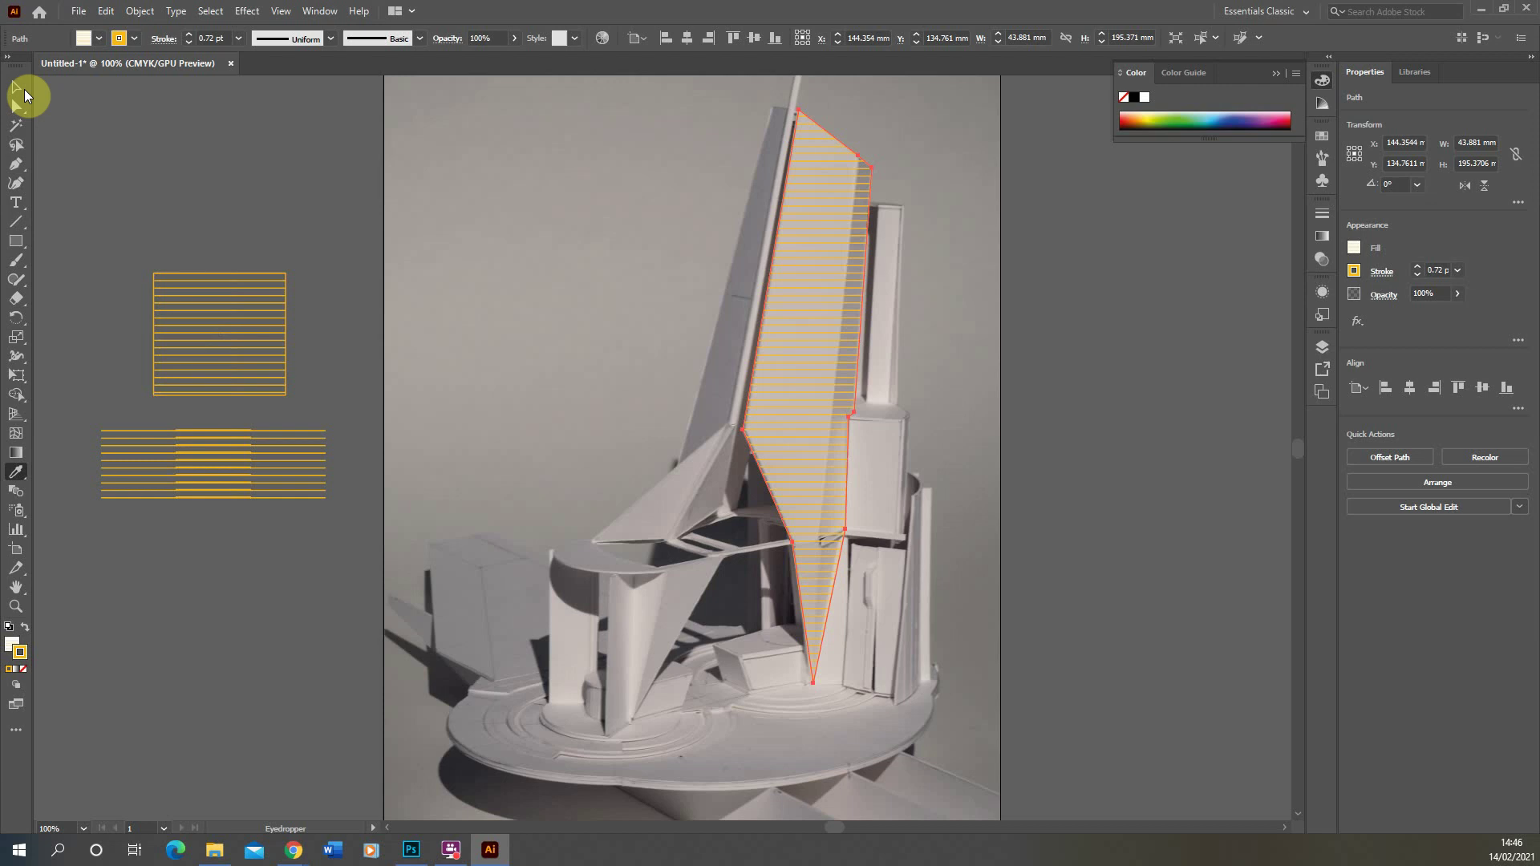
click(18, 88)
click(91, 158)
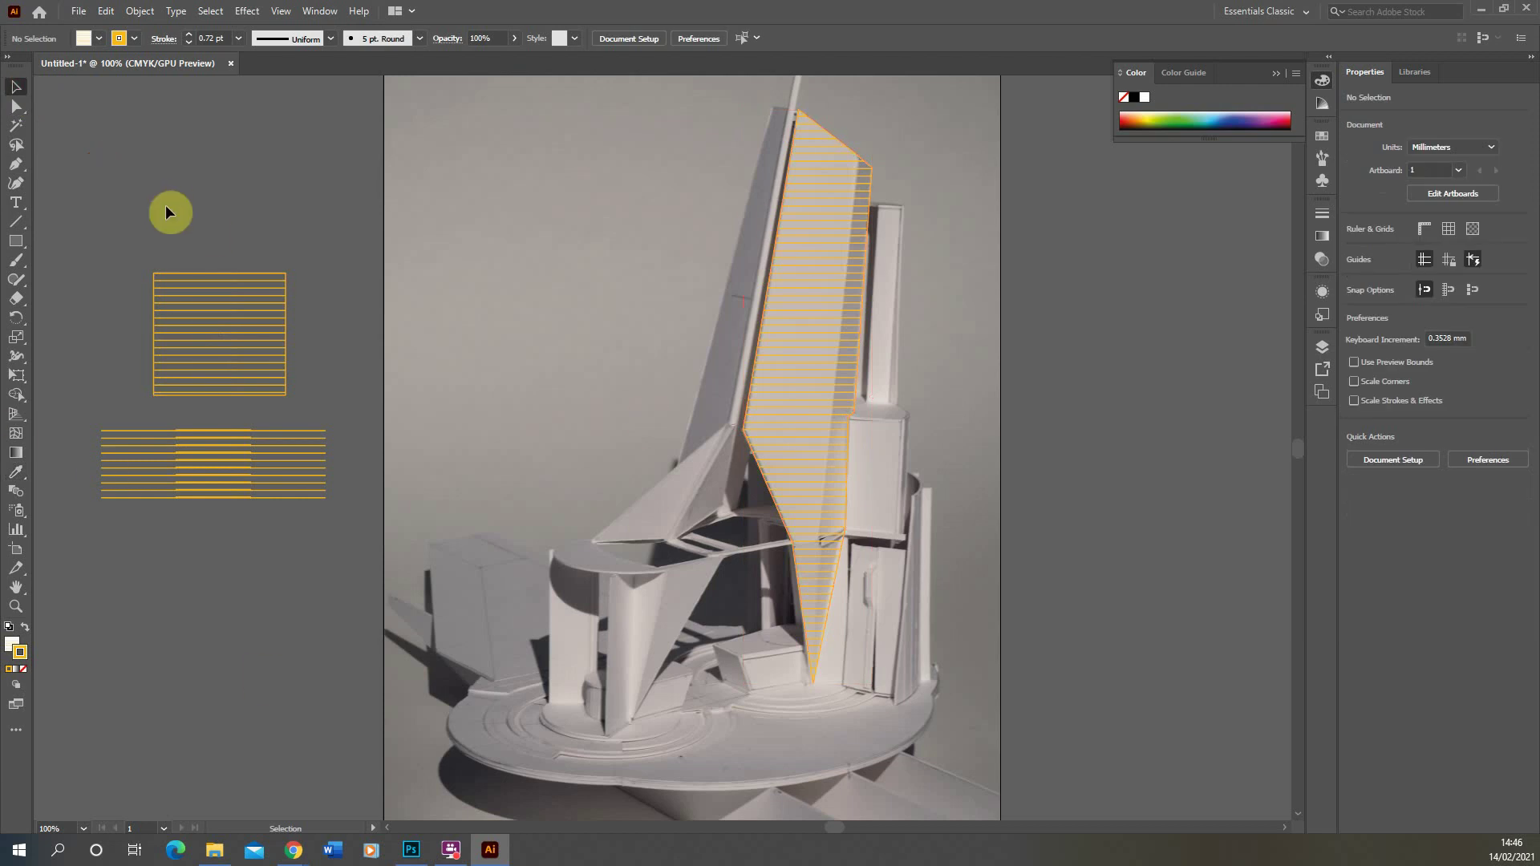
Step: Delete the sample rectangle and the yellow lines
click(290, 234)
drag(135, 533, 378, 344)
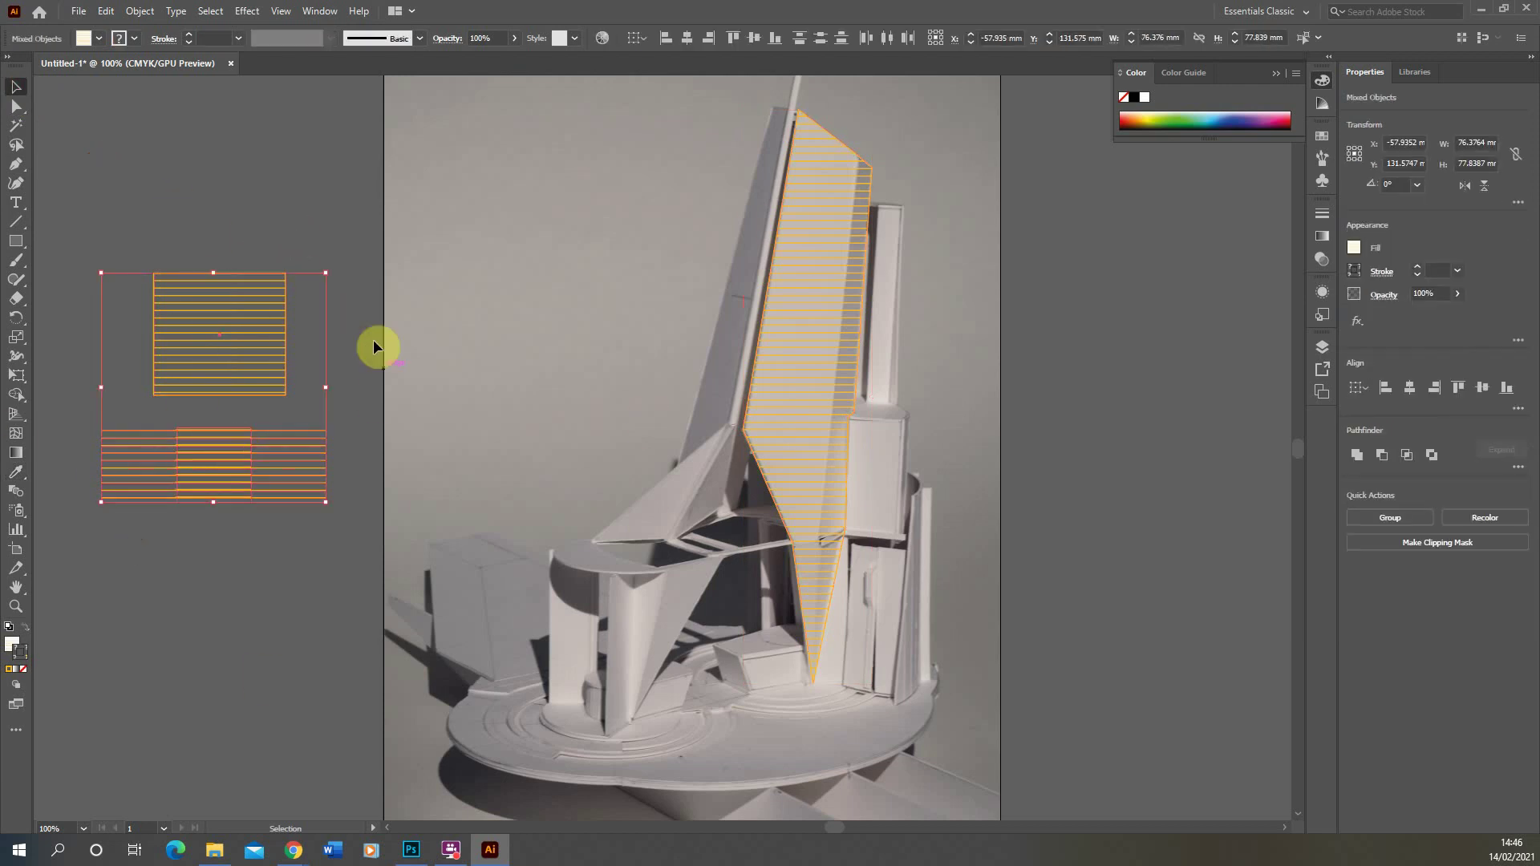
key(Delete)
Step: Thicken the panel's yellow outline to 3 pt
click(815, 333)
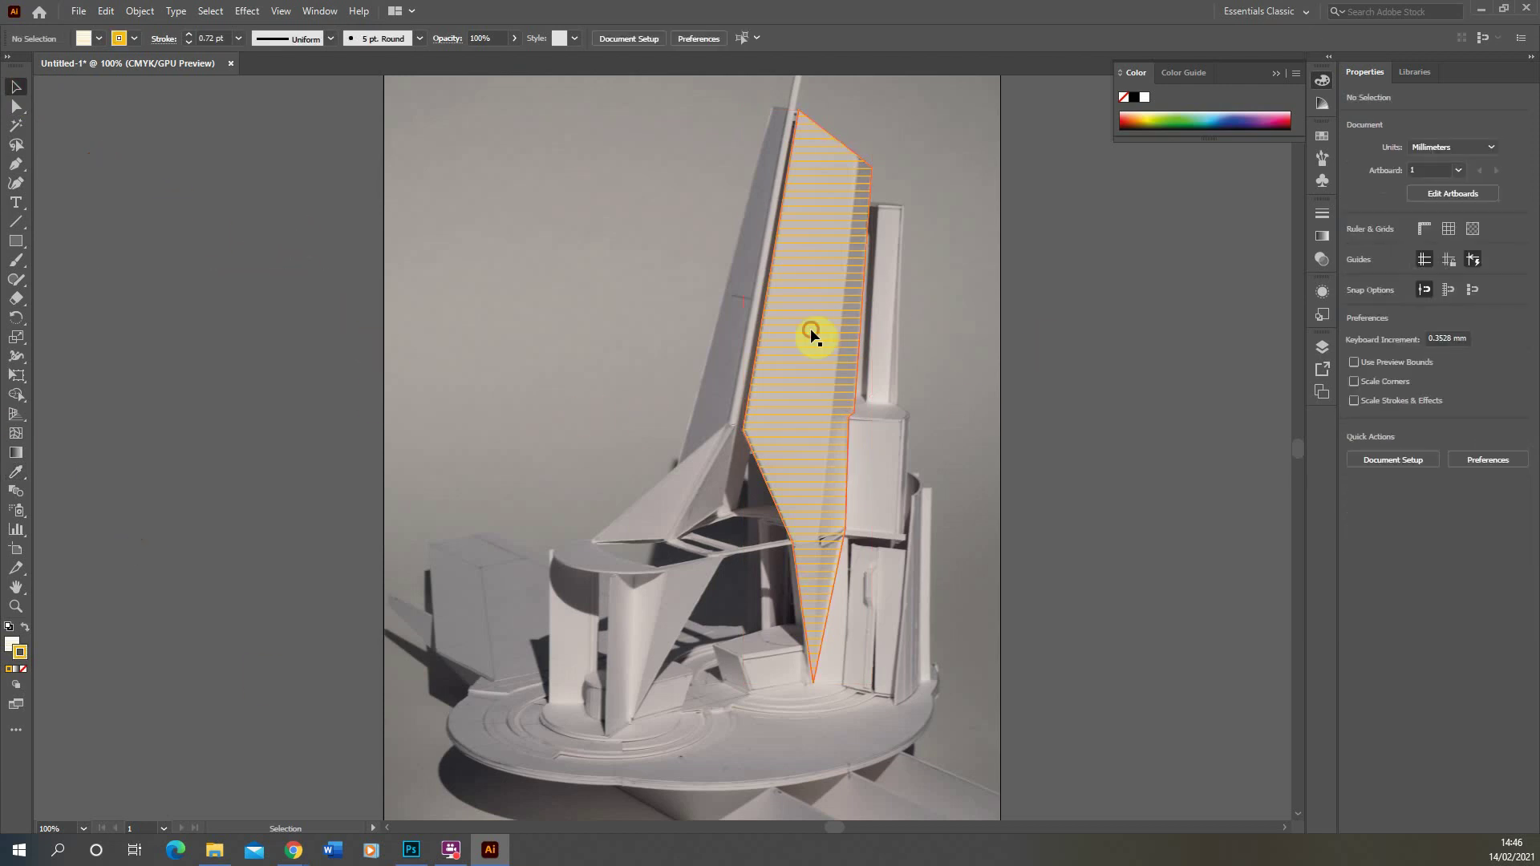
click(243, 37)
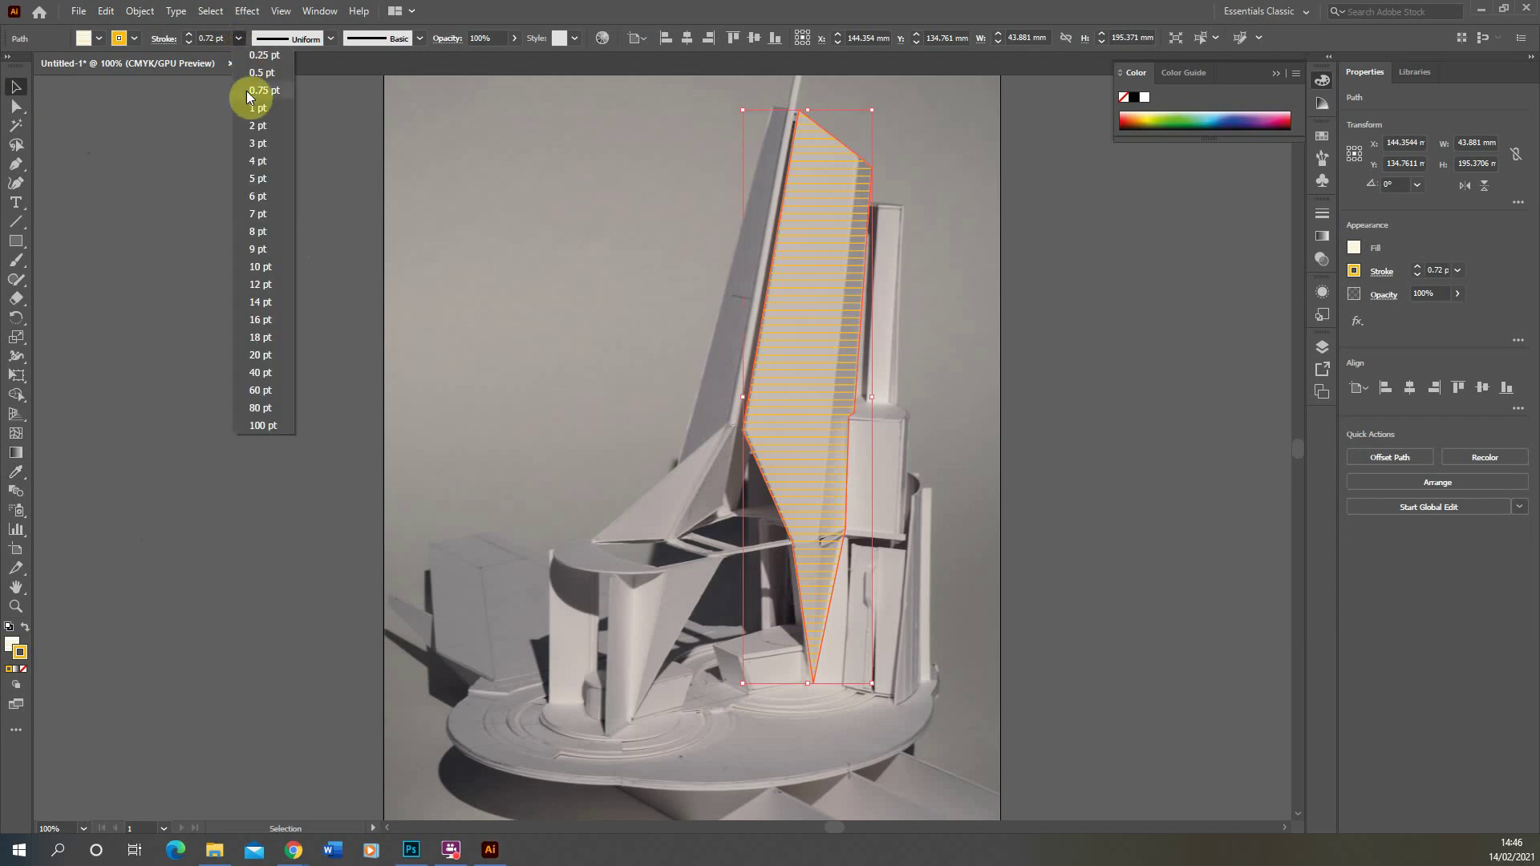
click(255, 142)
click(229, 255)
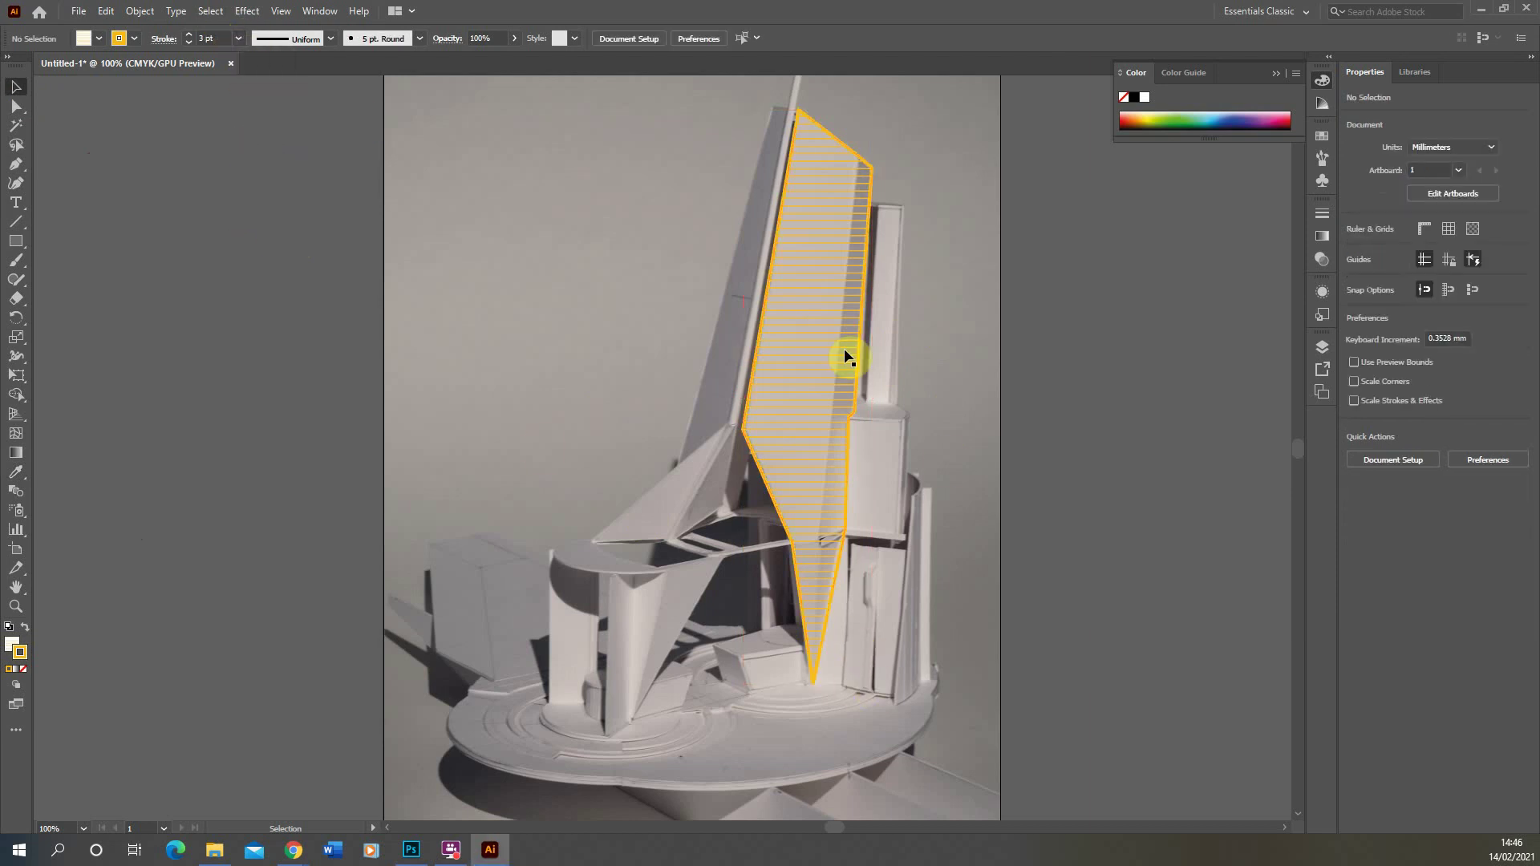
scroll(961, 257, up, 1)
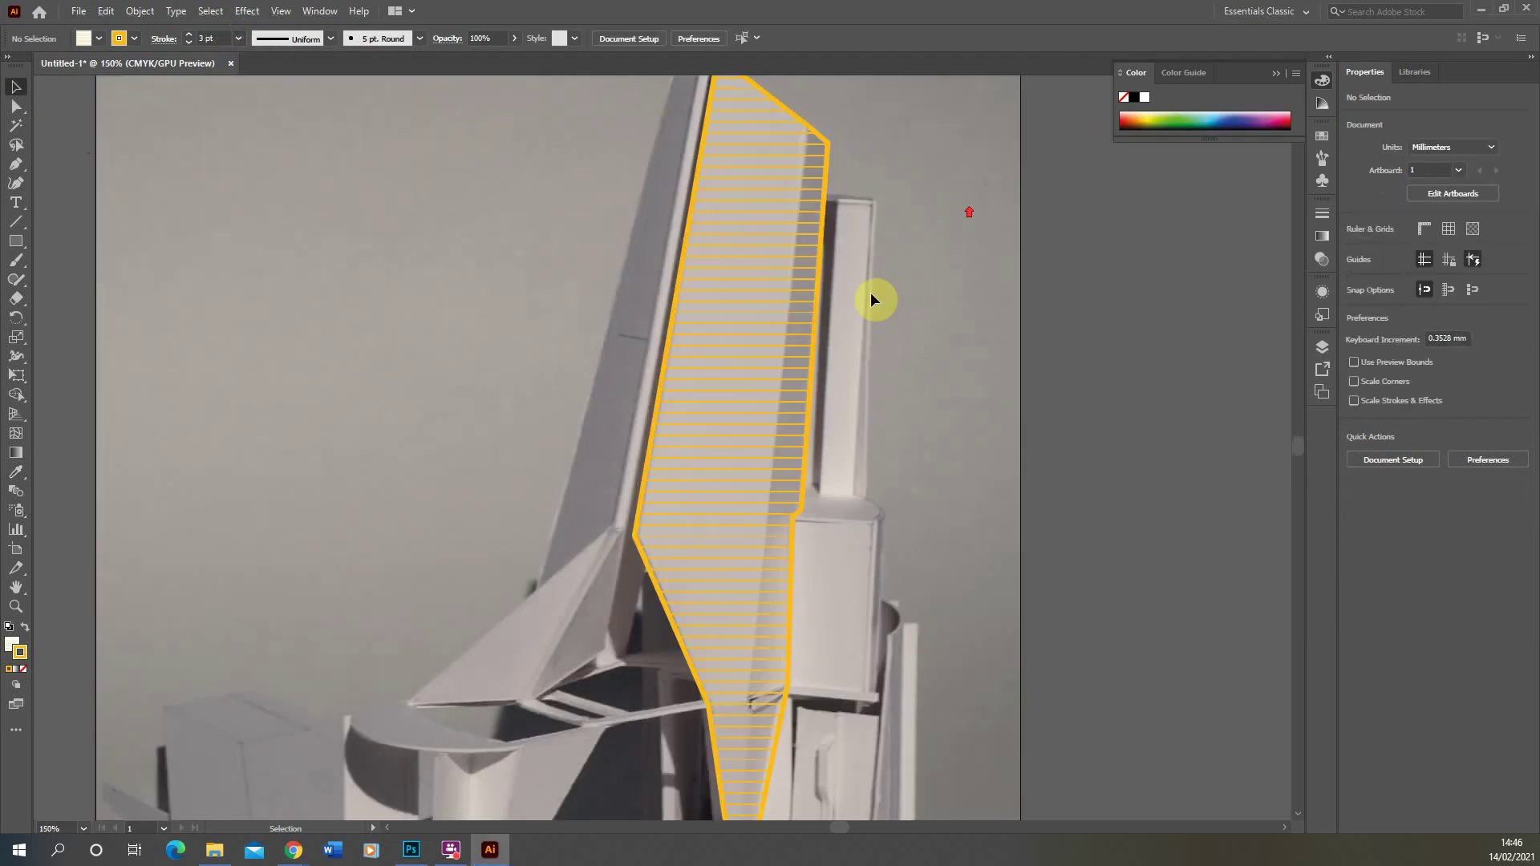
scroll(791, 310, down, 1)
click(792, 312)
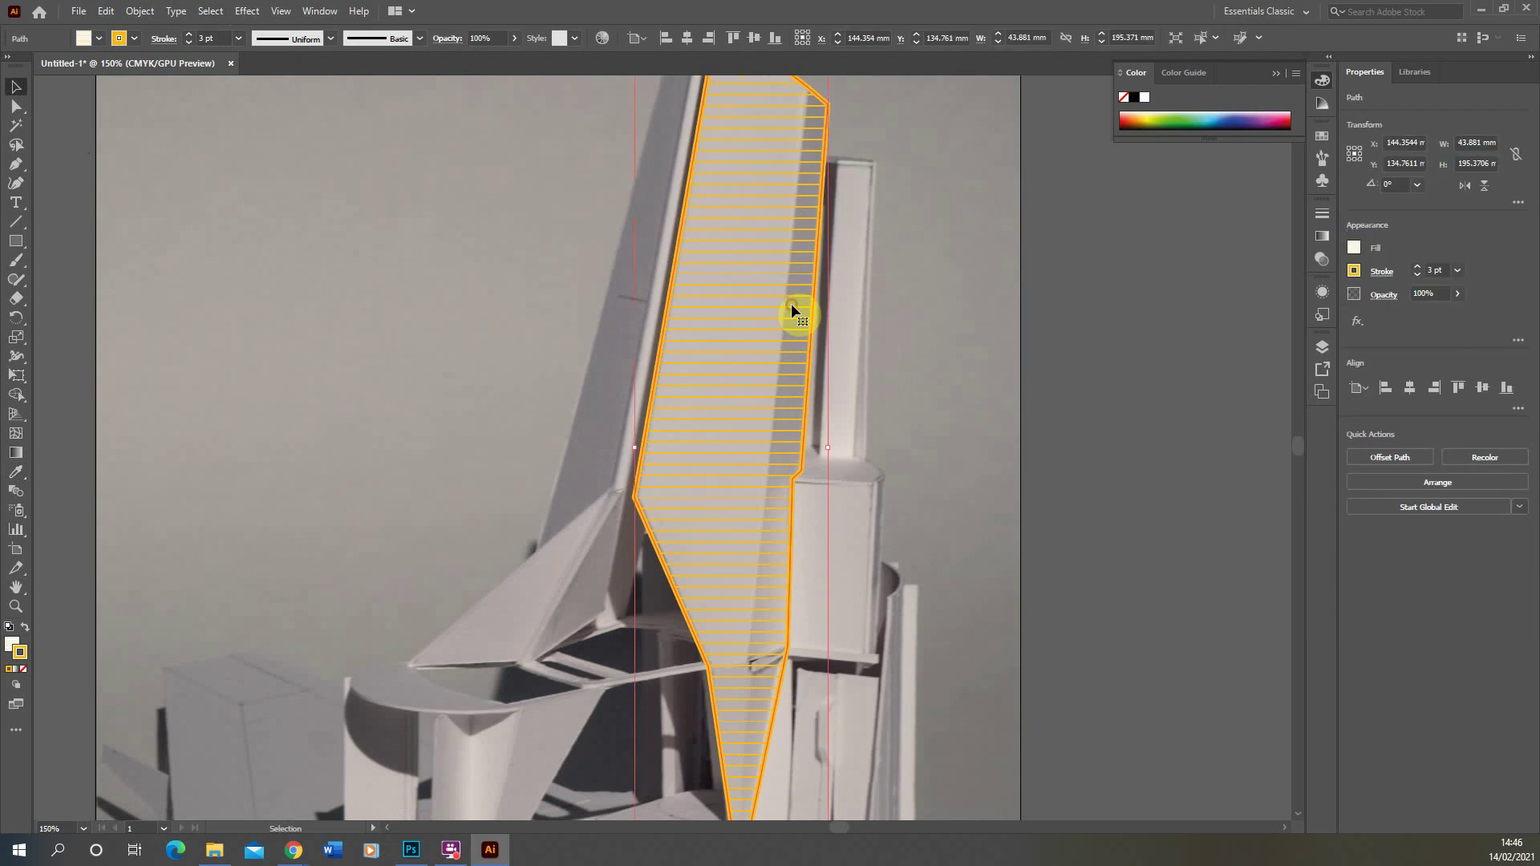
scroll(754, 373, down, 1)
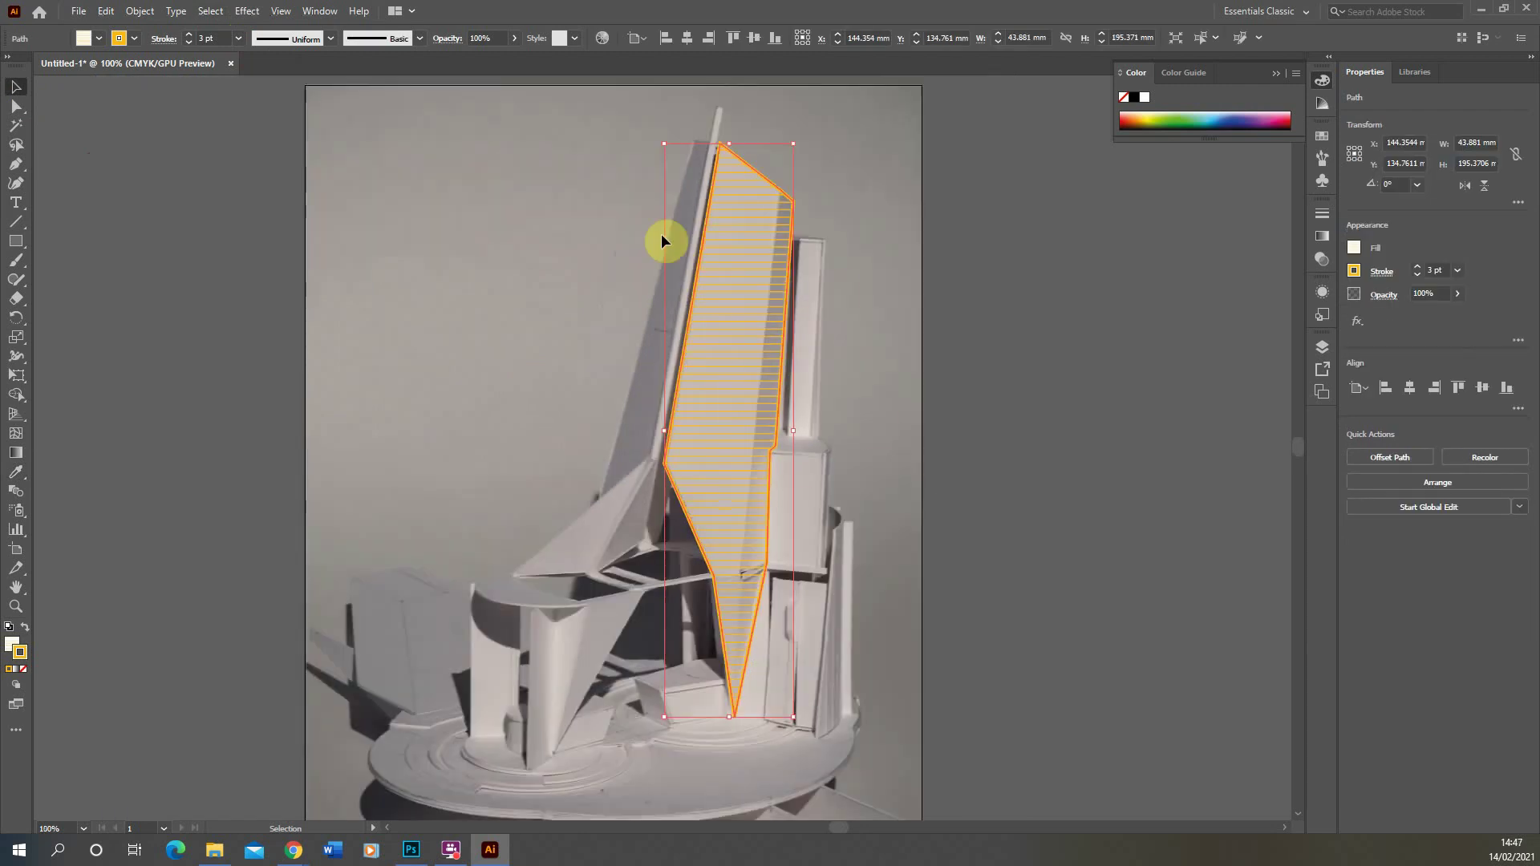
Step: Rotate only the panel's hatch pattern by -45°, leaving the shape unchanged
click(139, 12)
mouse_move(165, 29)
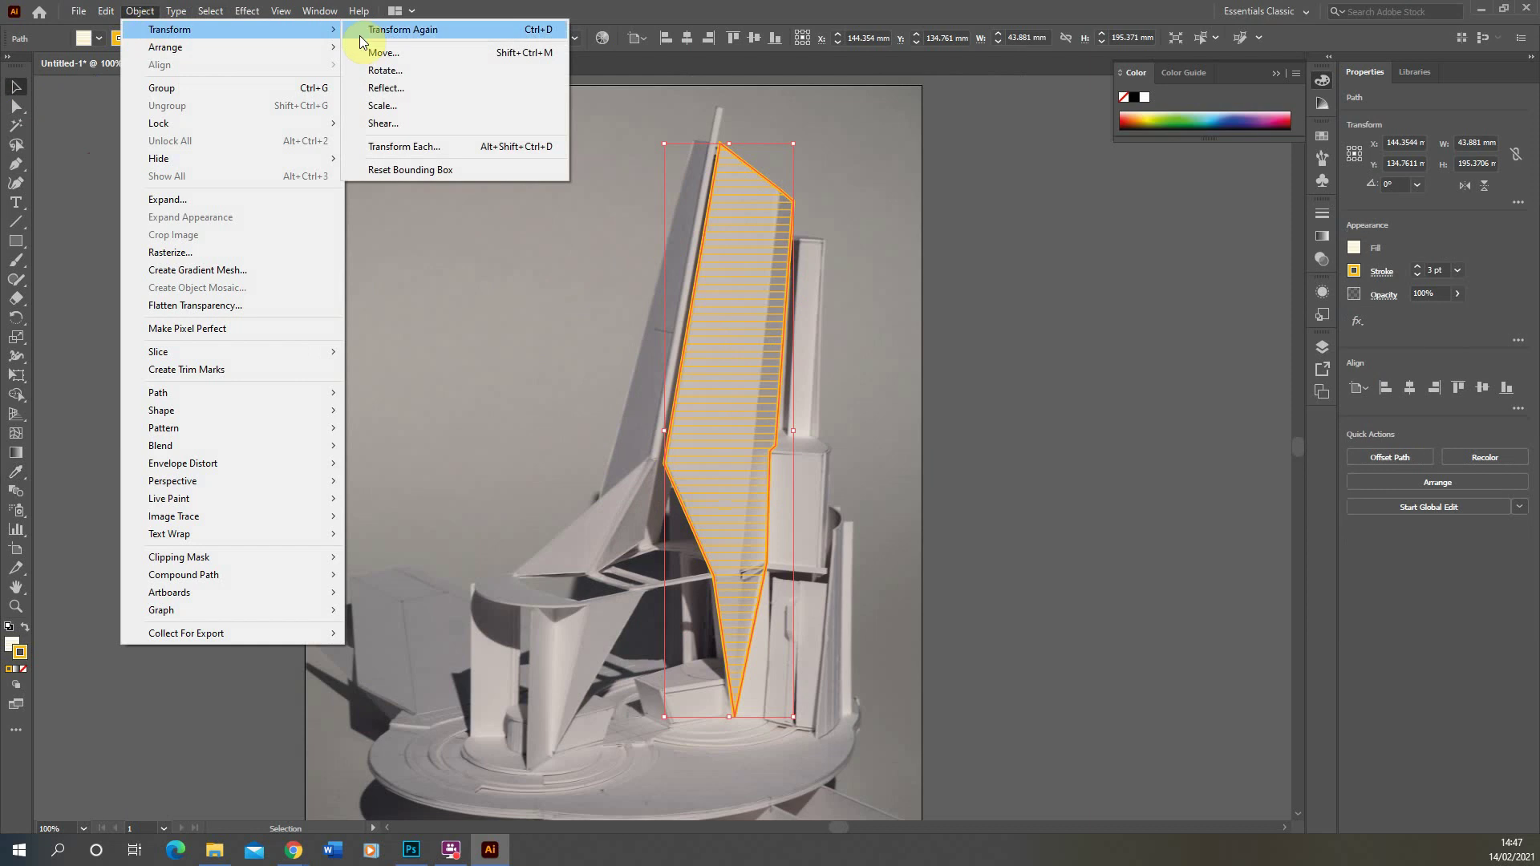
click(384, 71)
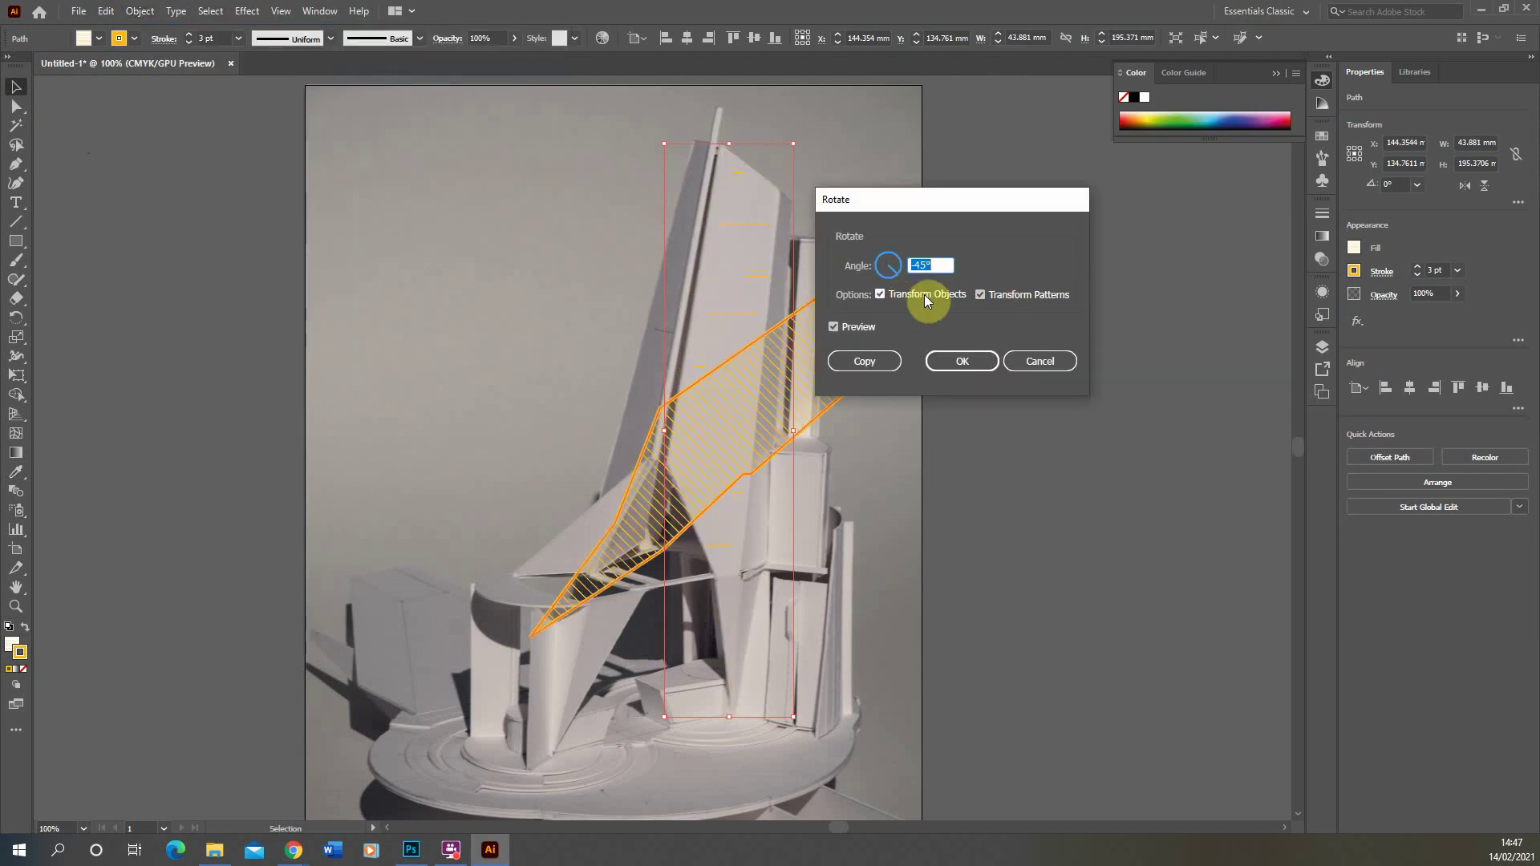
click(882, 295)
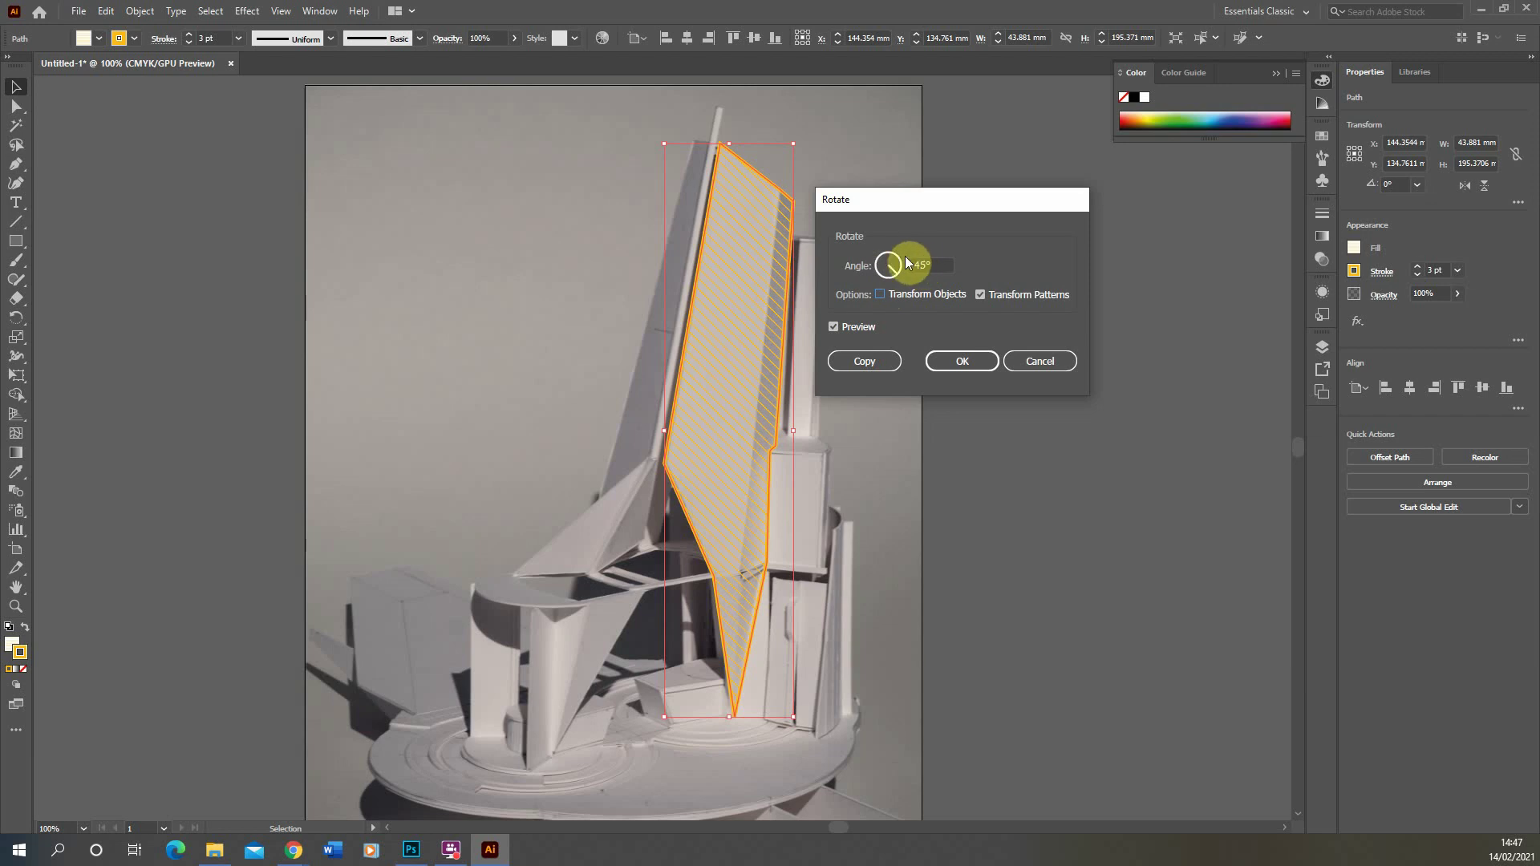
click(967, 361)
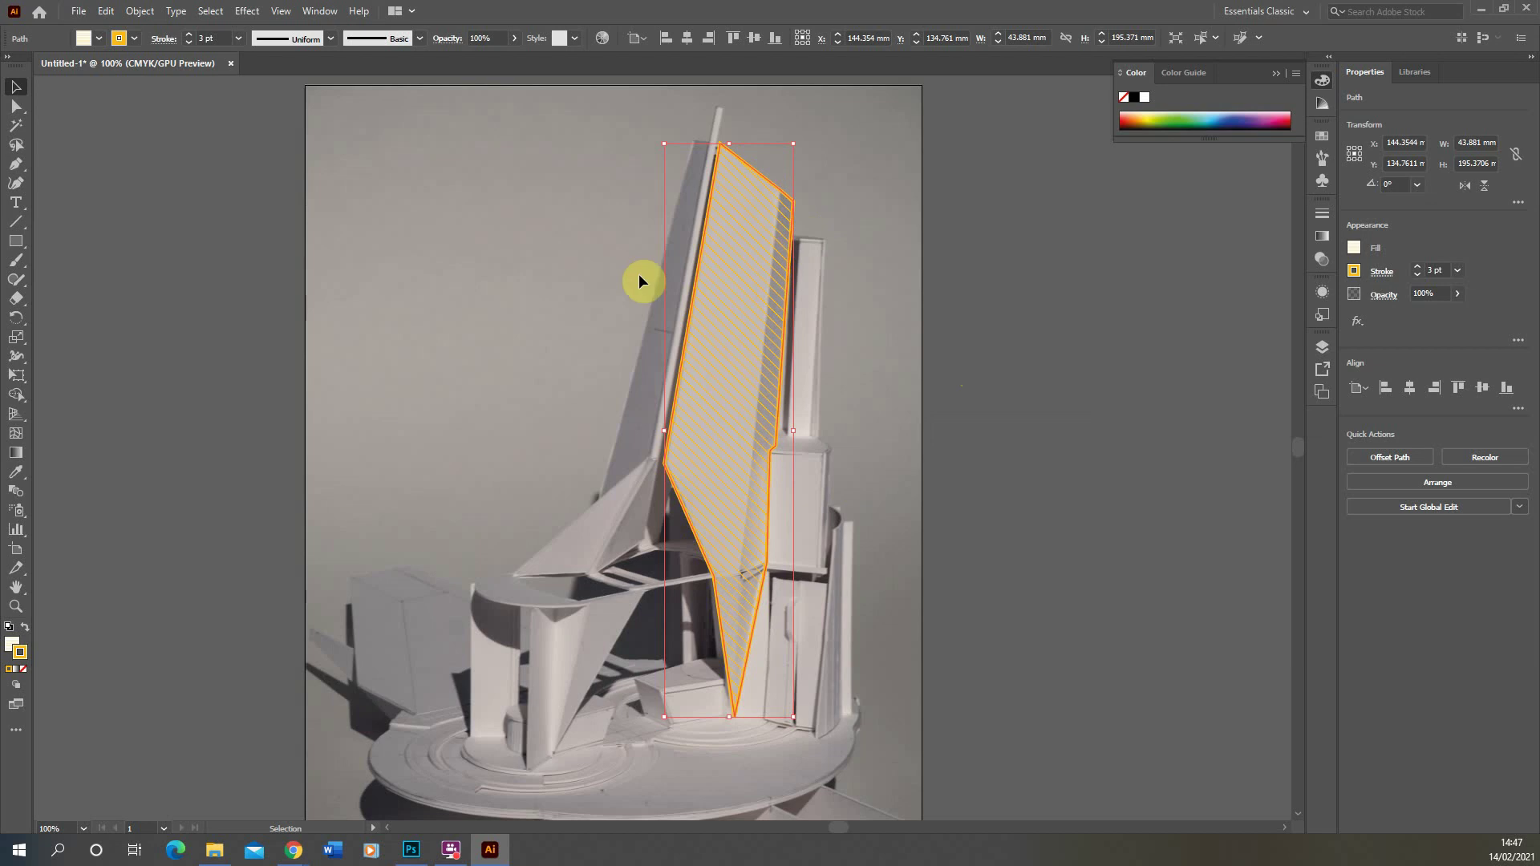
Step: Scale only the hatch pattern uniformly to 200%
click(137, 13)
mouse_move(192, 29)
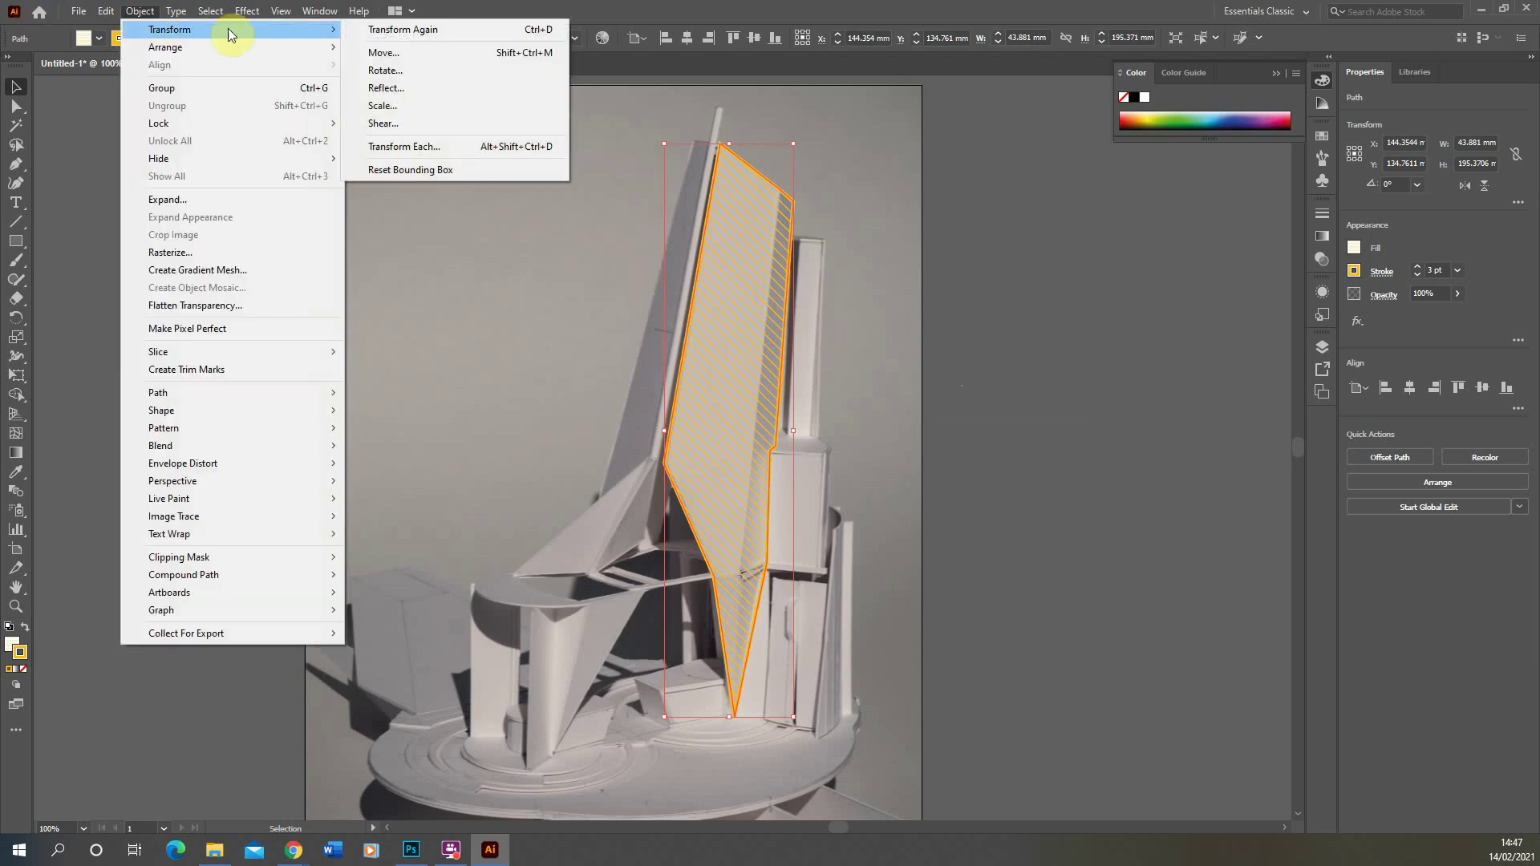
click(405, 107)
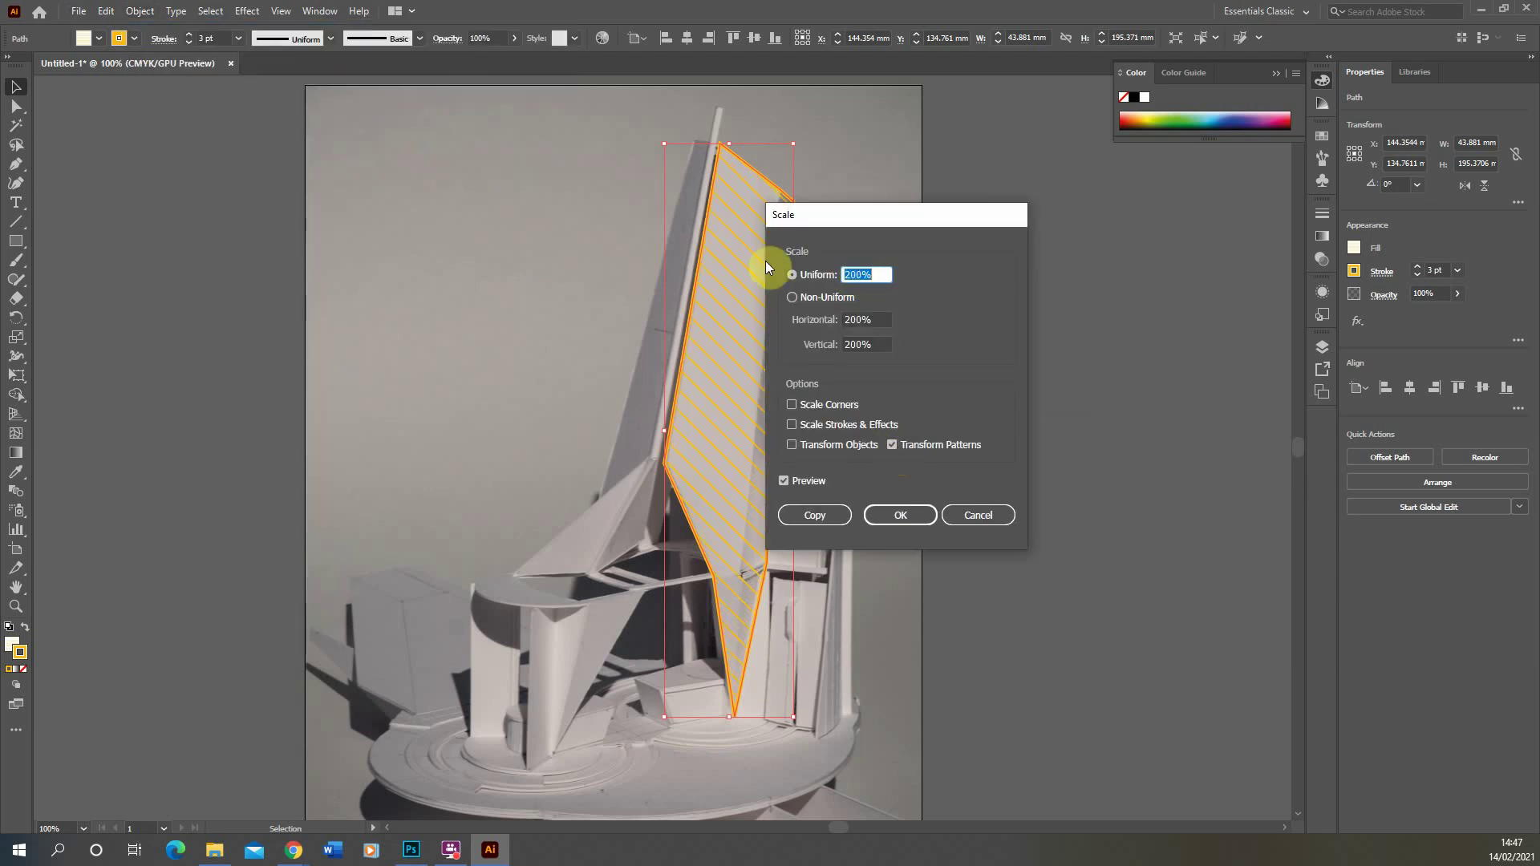
click(901, 518)
click(999, 425)
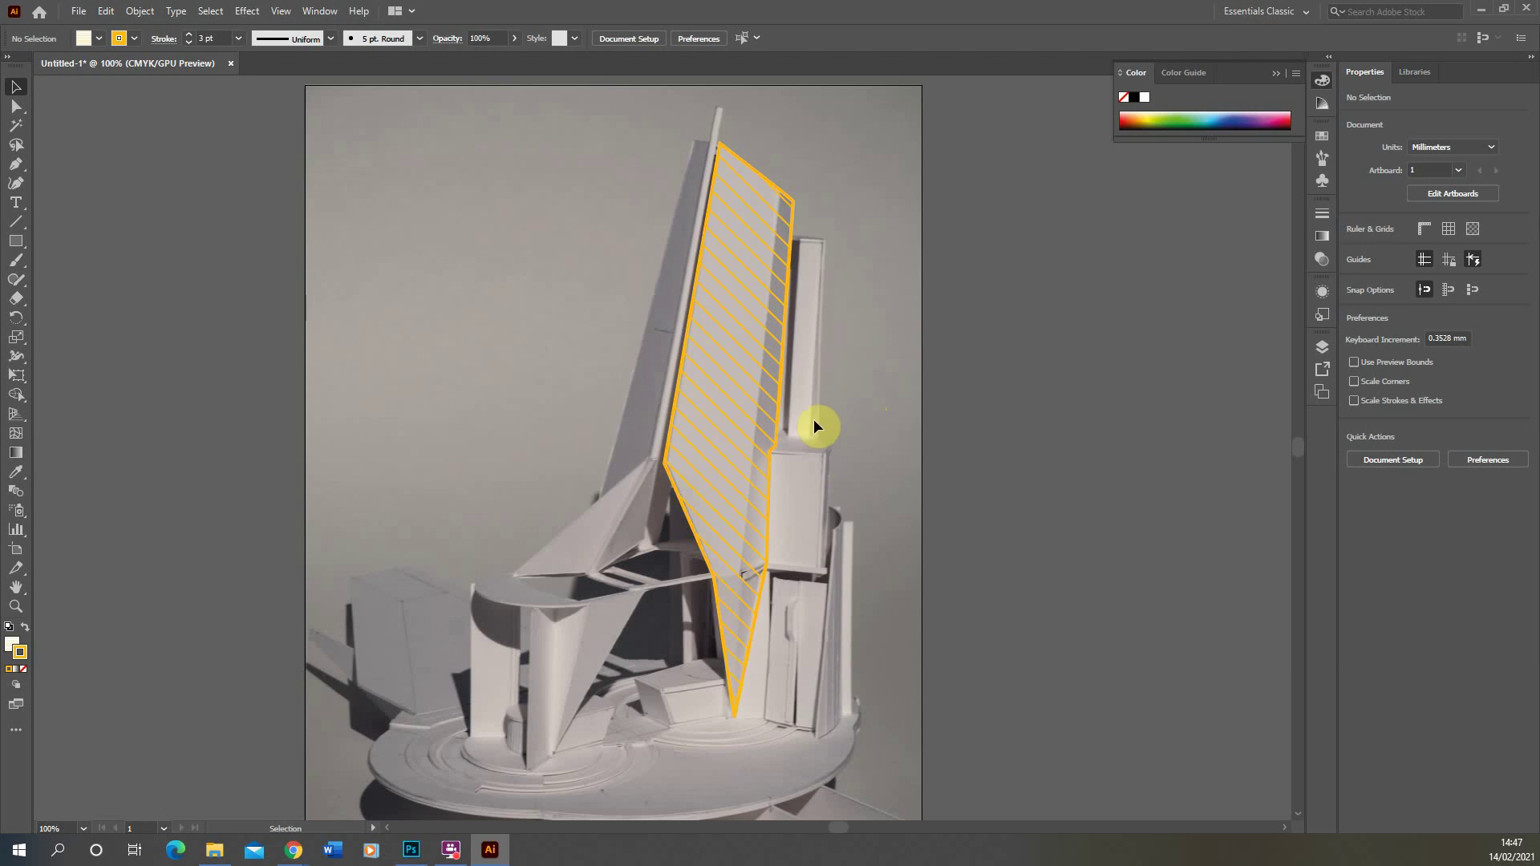
Step: Lock Layer 2 and add a new layer named Annotation
scroll(756, 234, up, 1)
click(1323, 351)
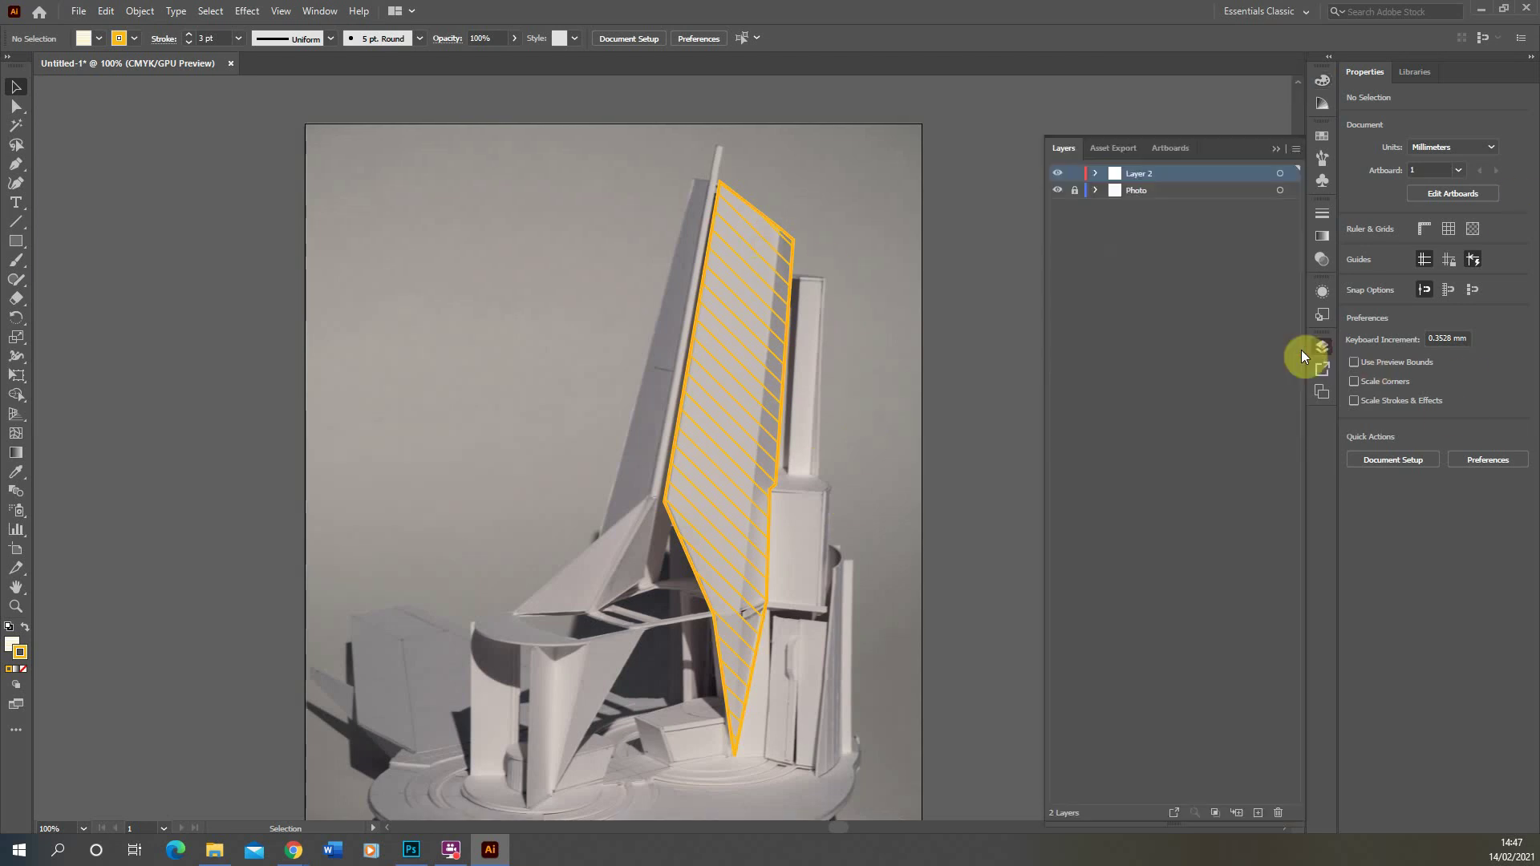
click(1075, 174)
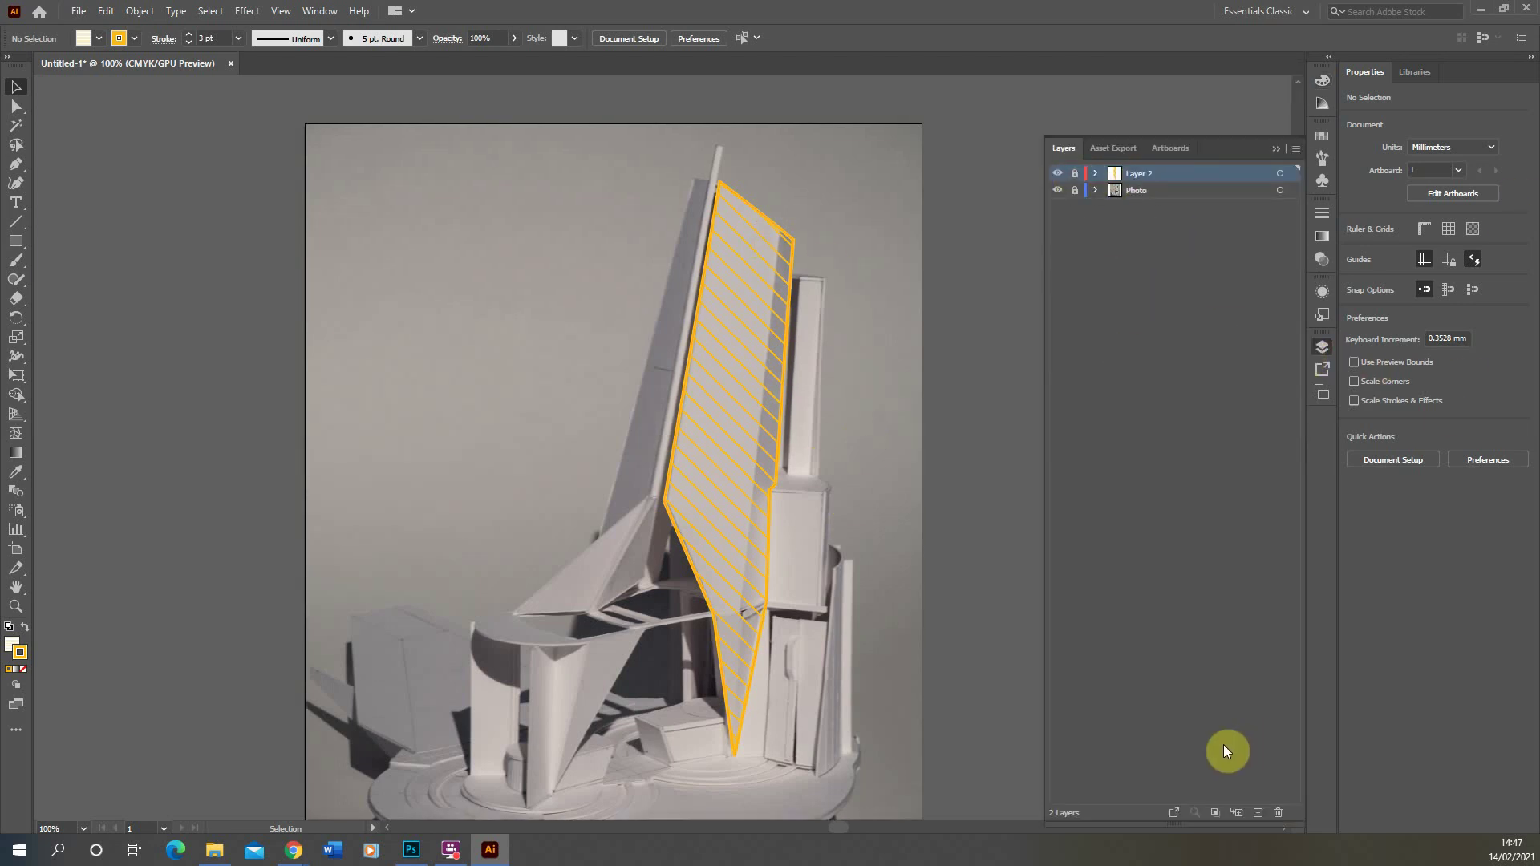
click(1257, 813)
double_click(1141, 174)
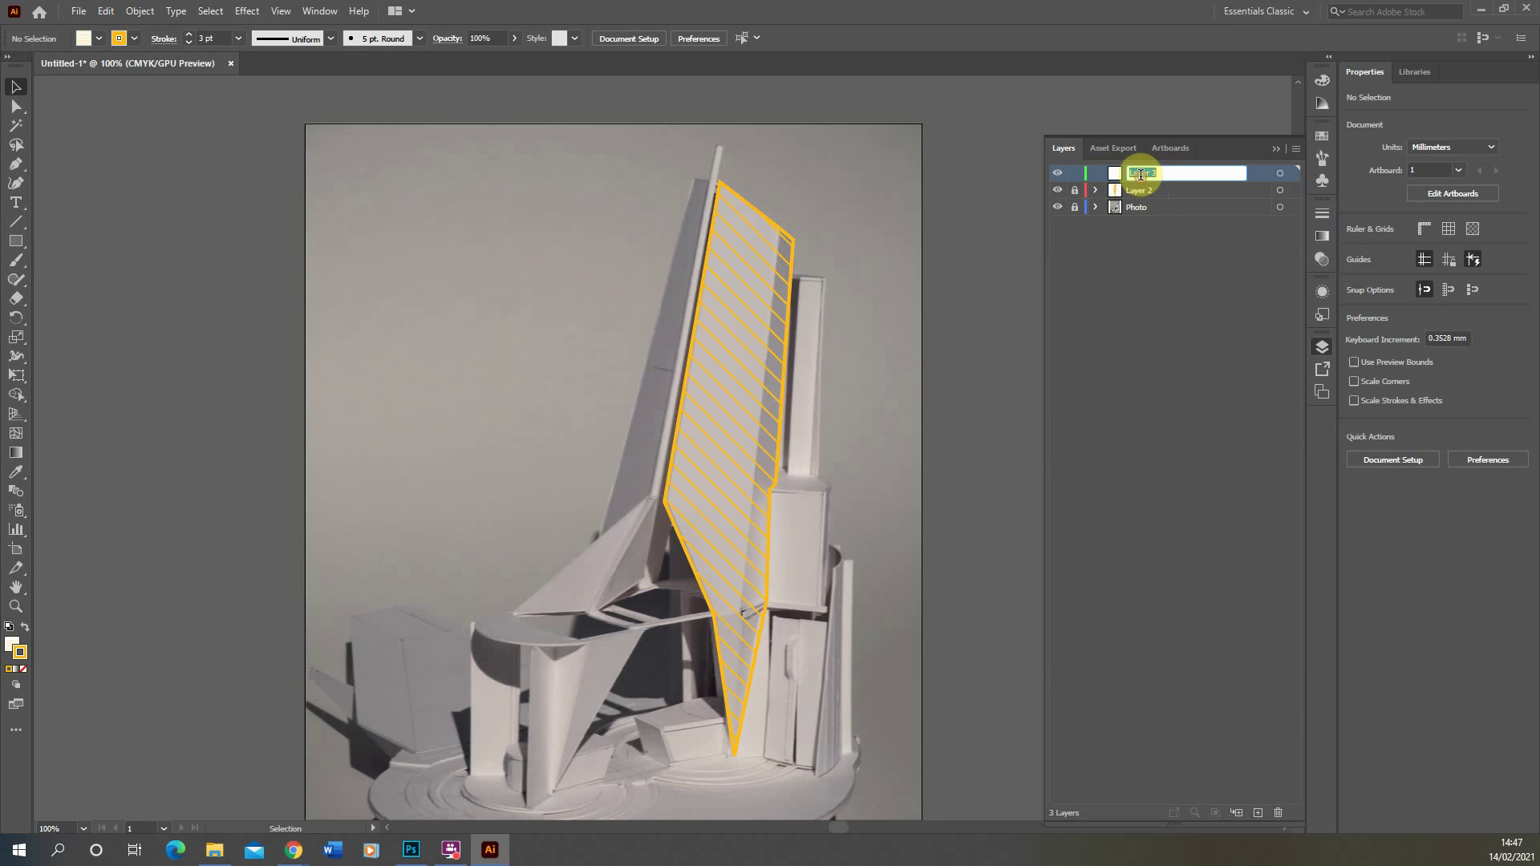
text(Annotation)
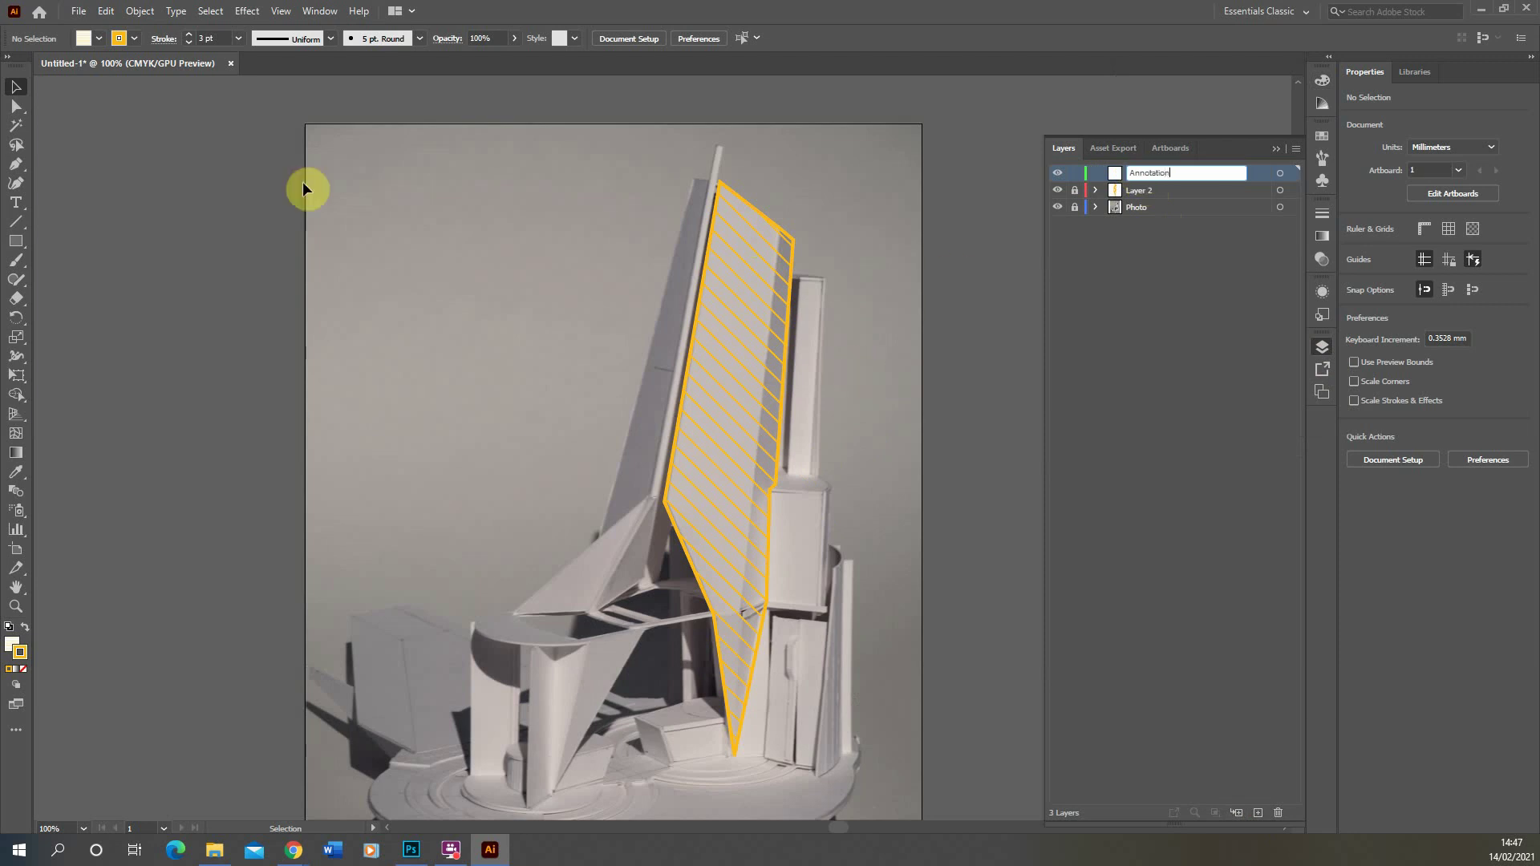
key(Return)
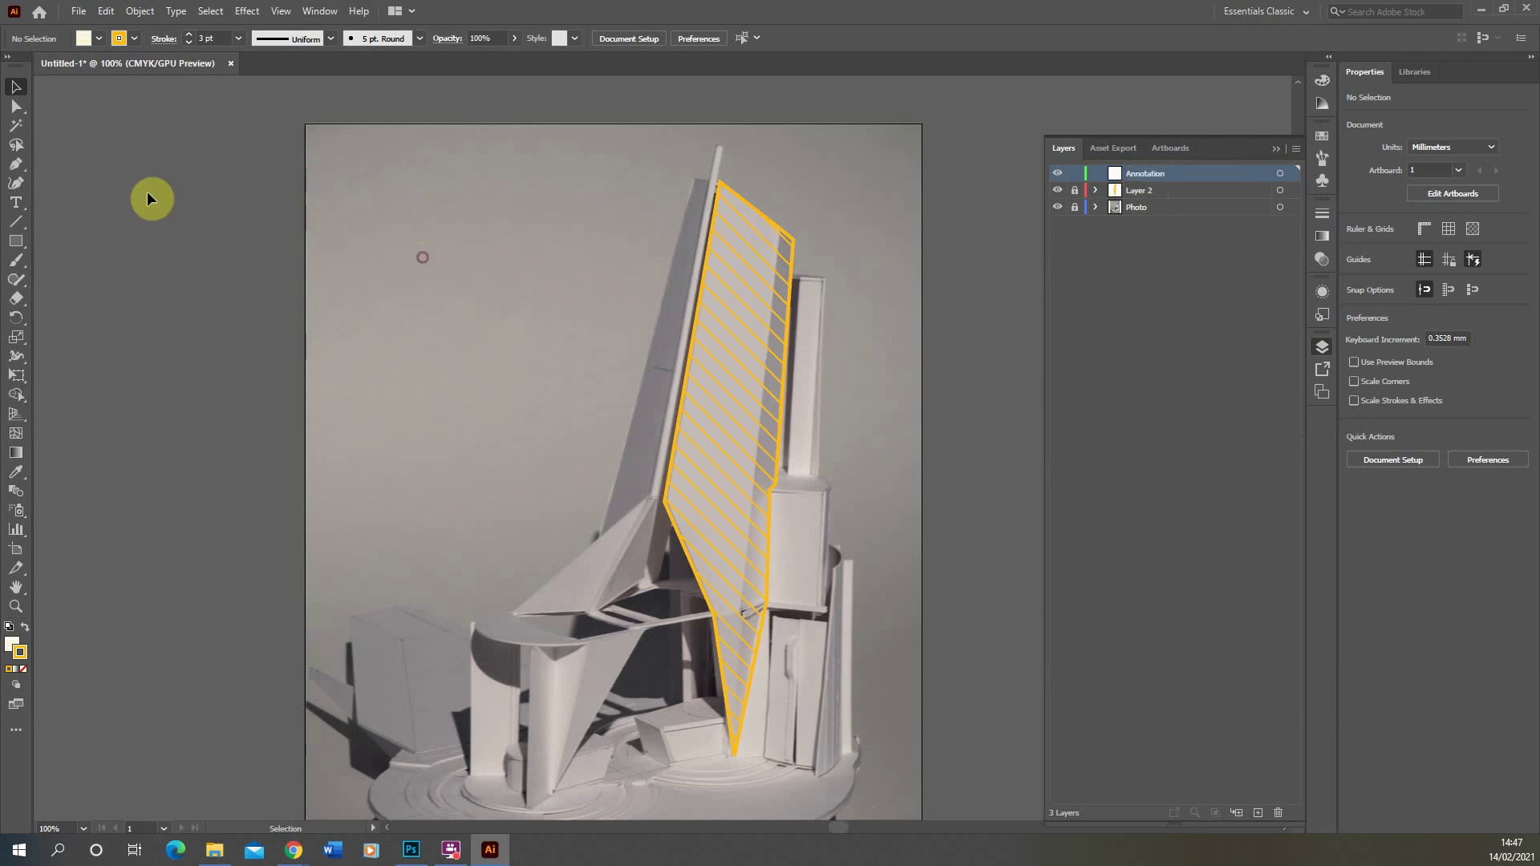
Step: Type a 'GRFC Panel' label in a text box left of the tower
click(16, 203)
drag(413, 239, 534, 273)
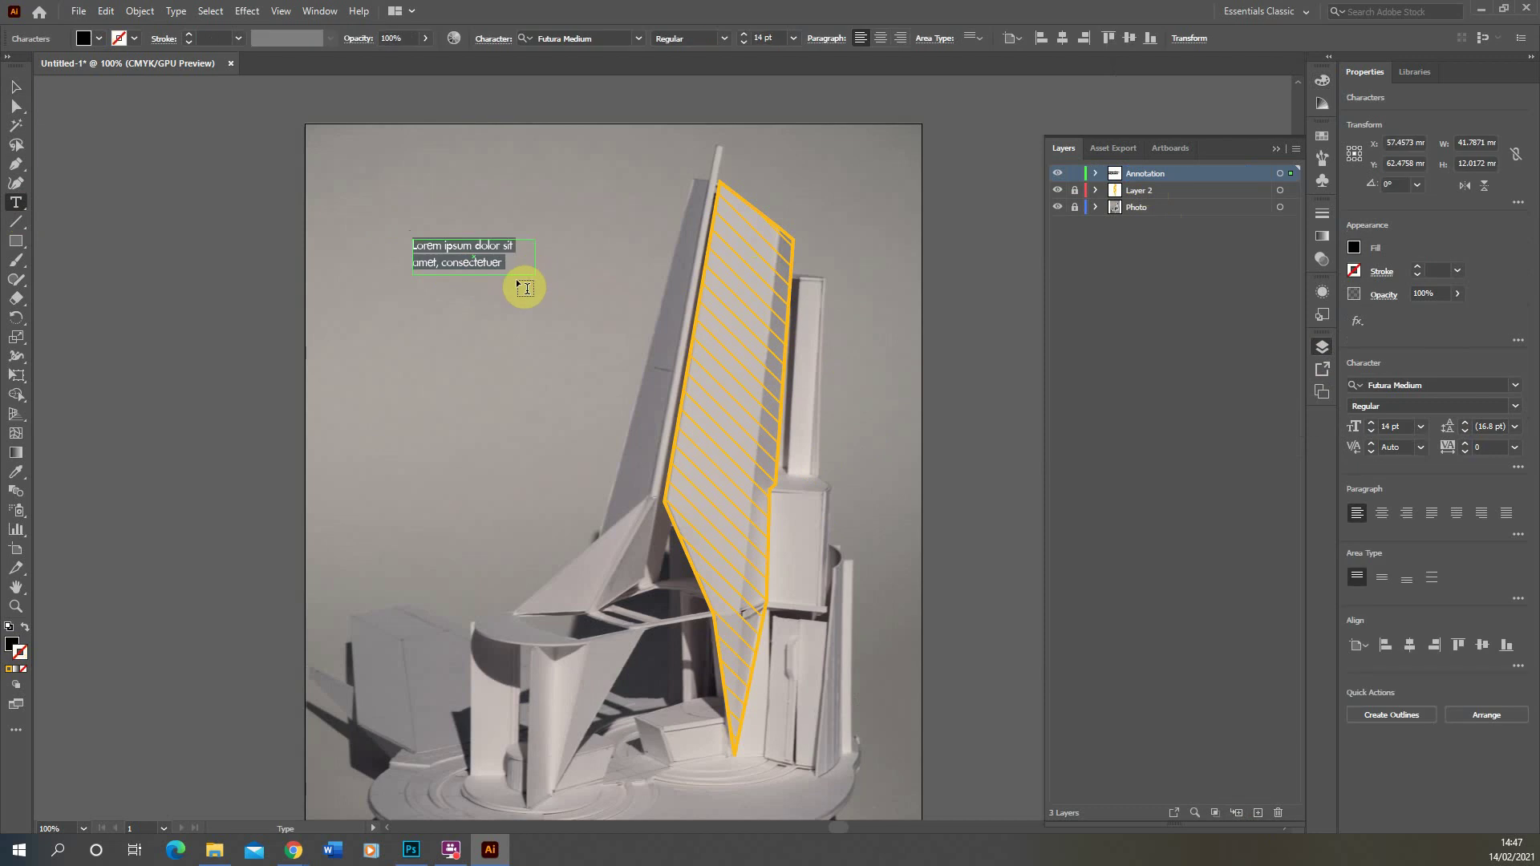
text(Gr)
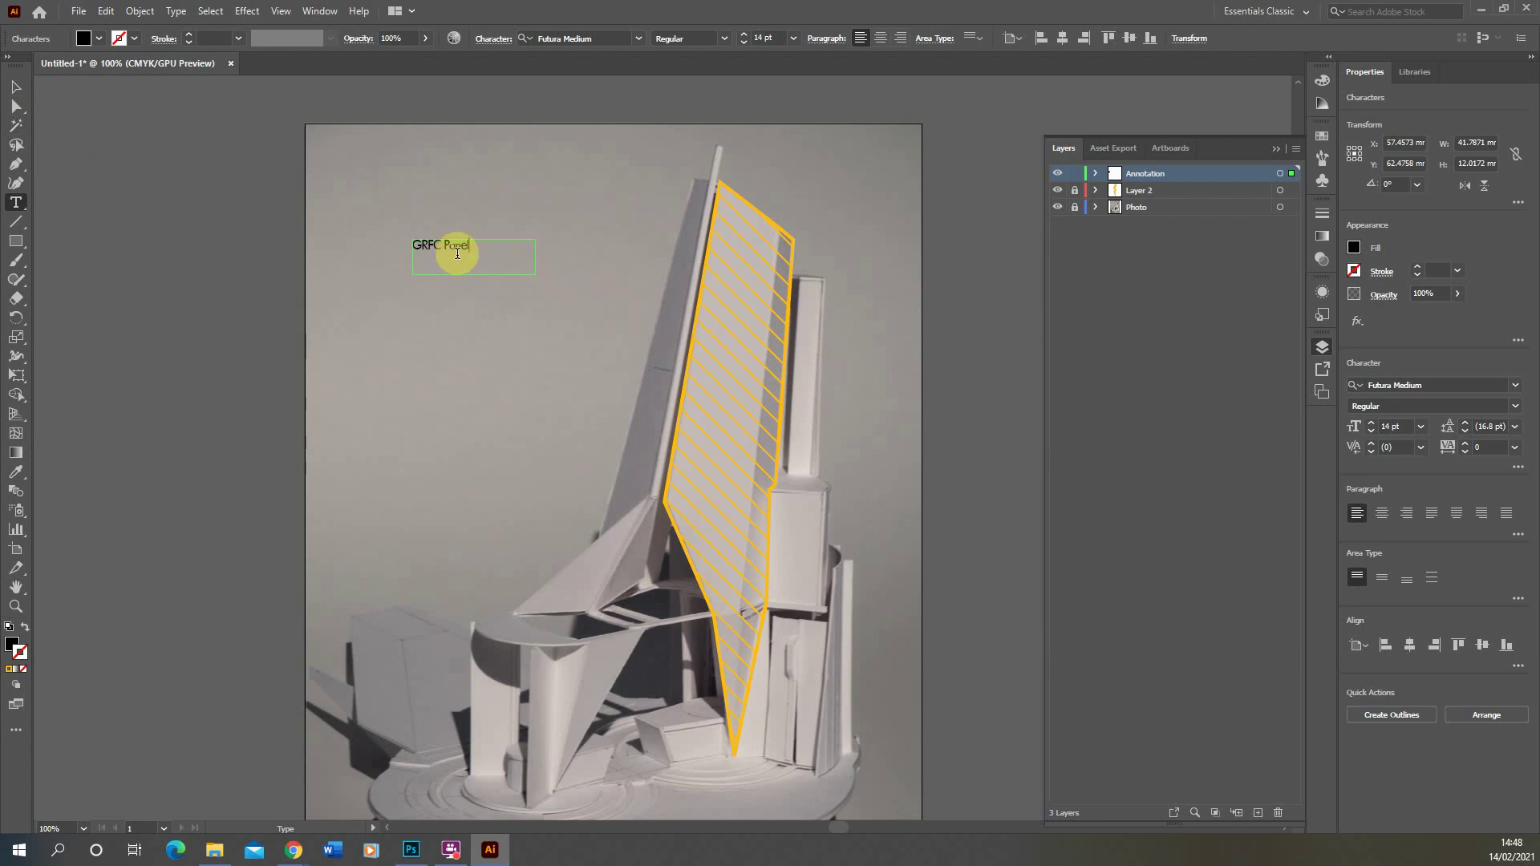
drag(486, 247, 417, 247)
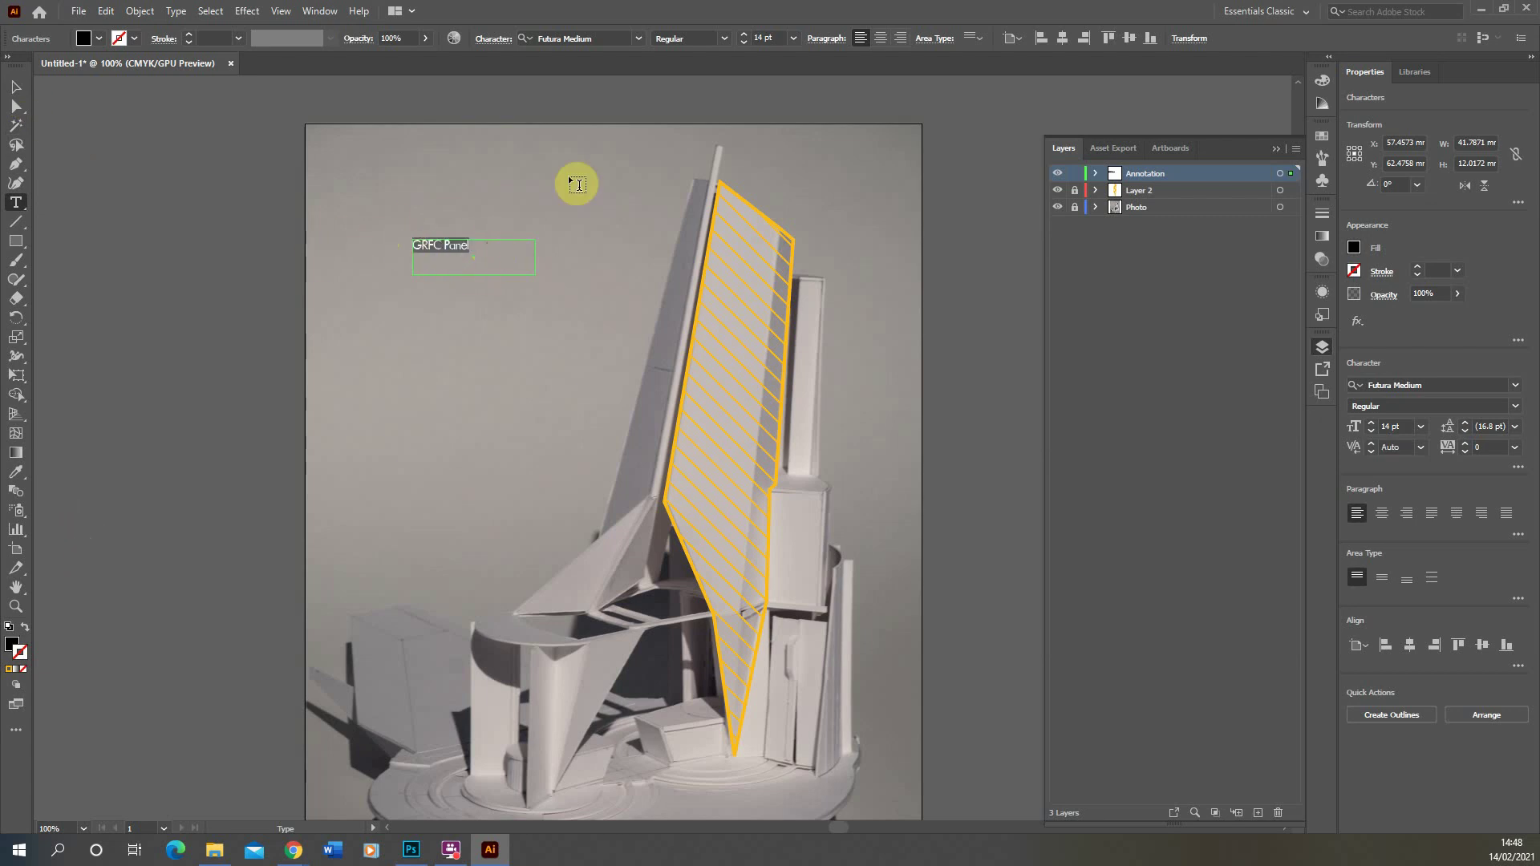
scroll(509, 233, up, 1)
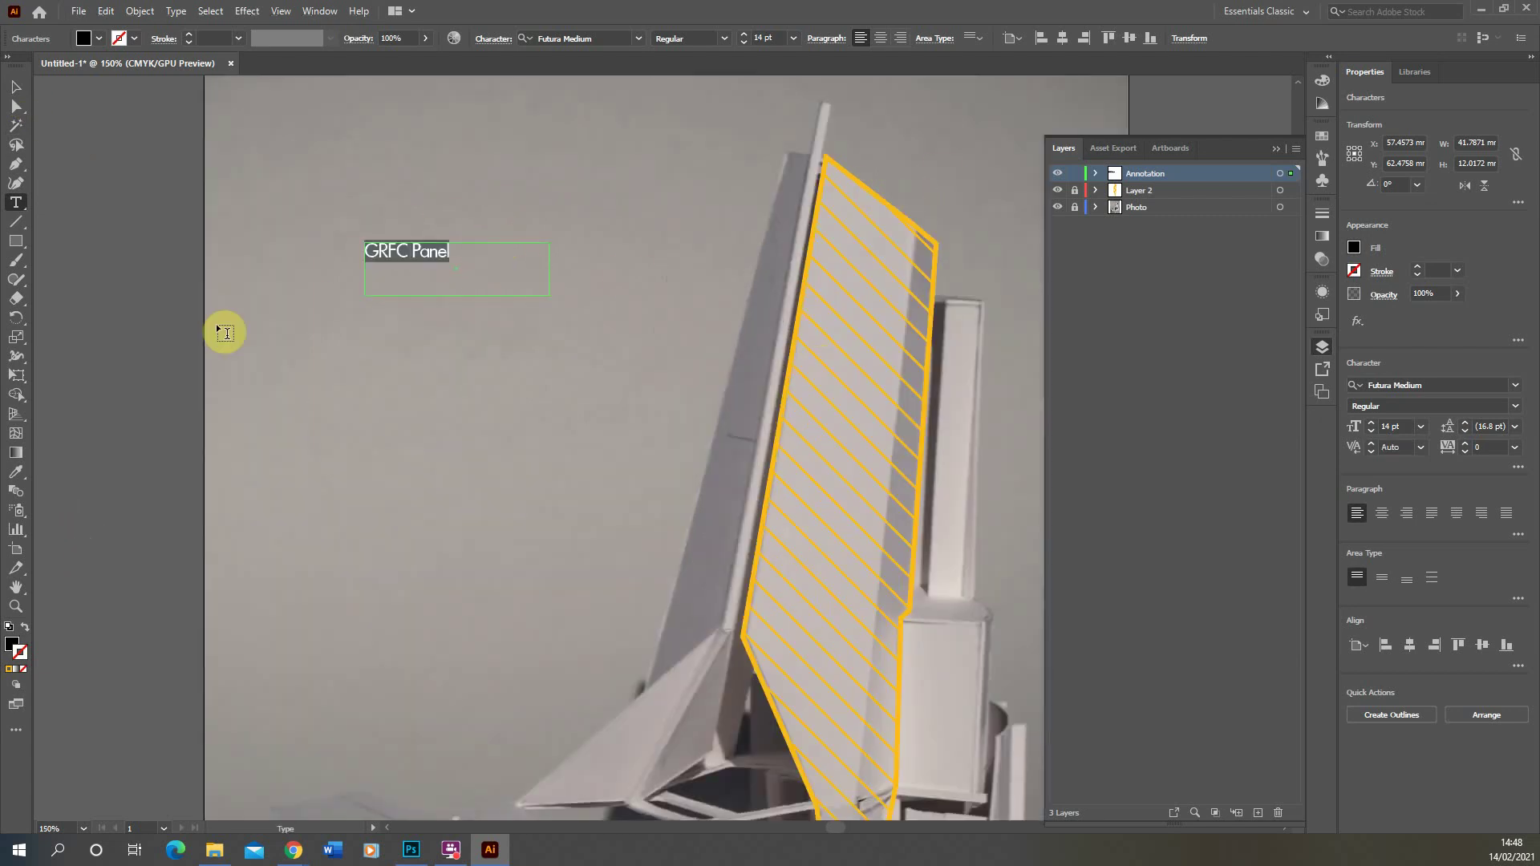
Step: Make the label text yellow-filled with no stroke, sampling the panel's yellow outline
click(16, 473)
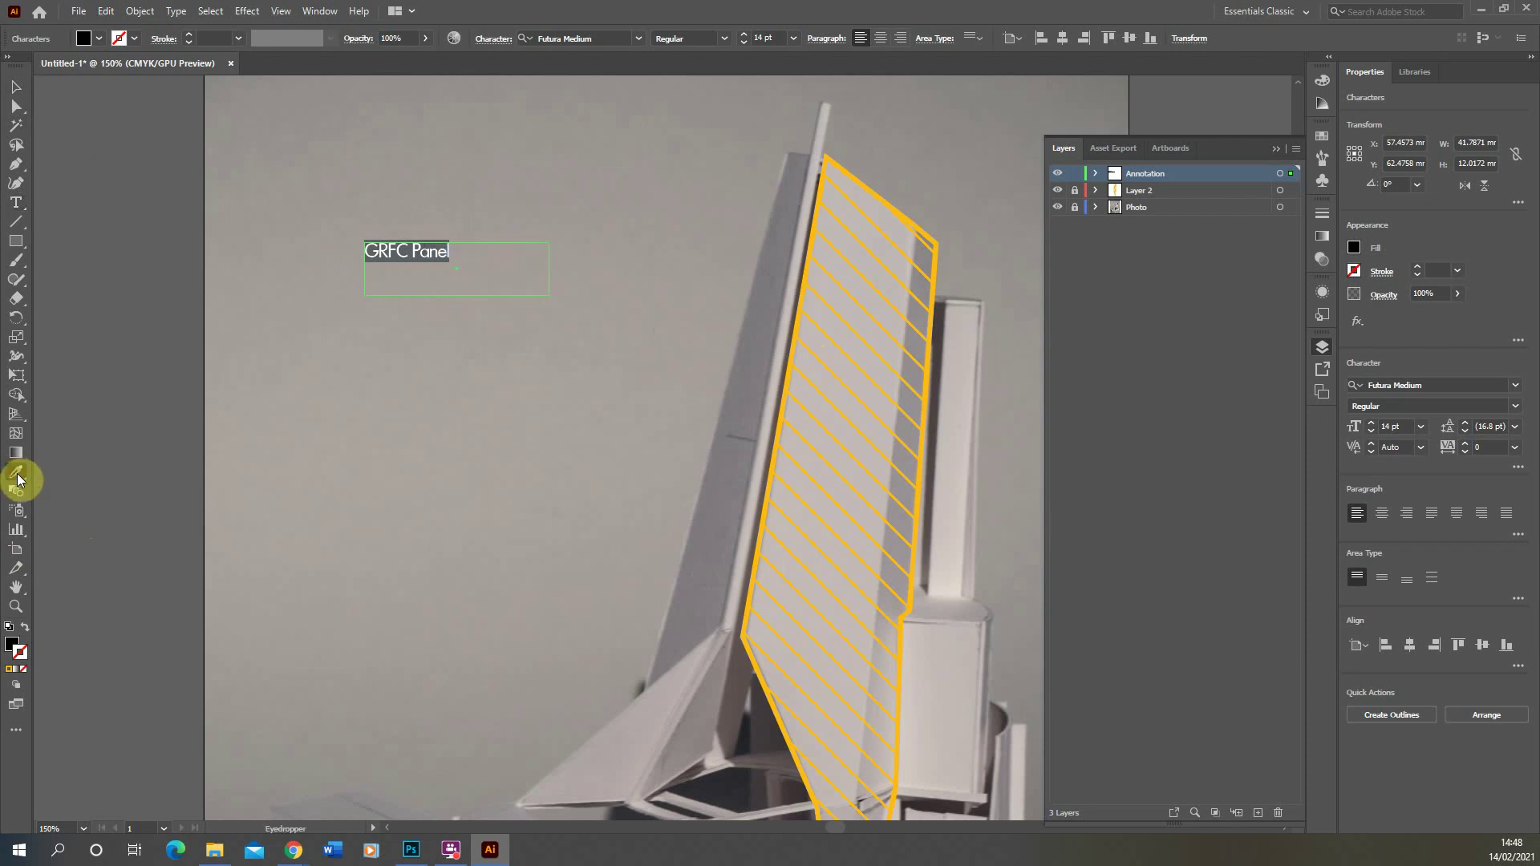
click(888, 204)
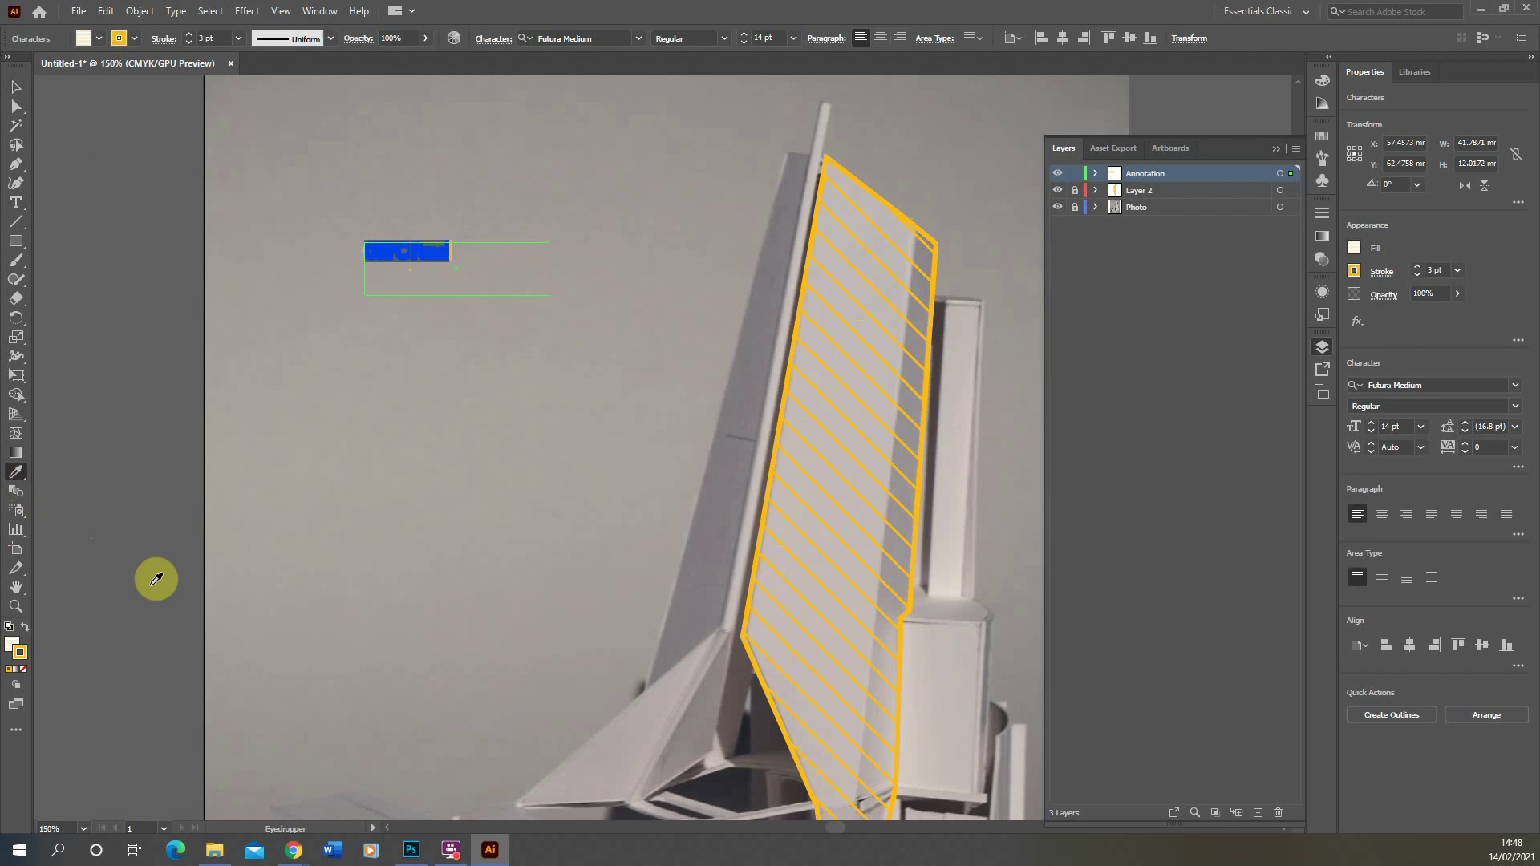
click(25, 634)
click(22, 656)
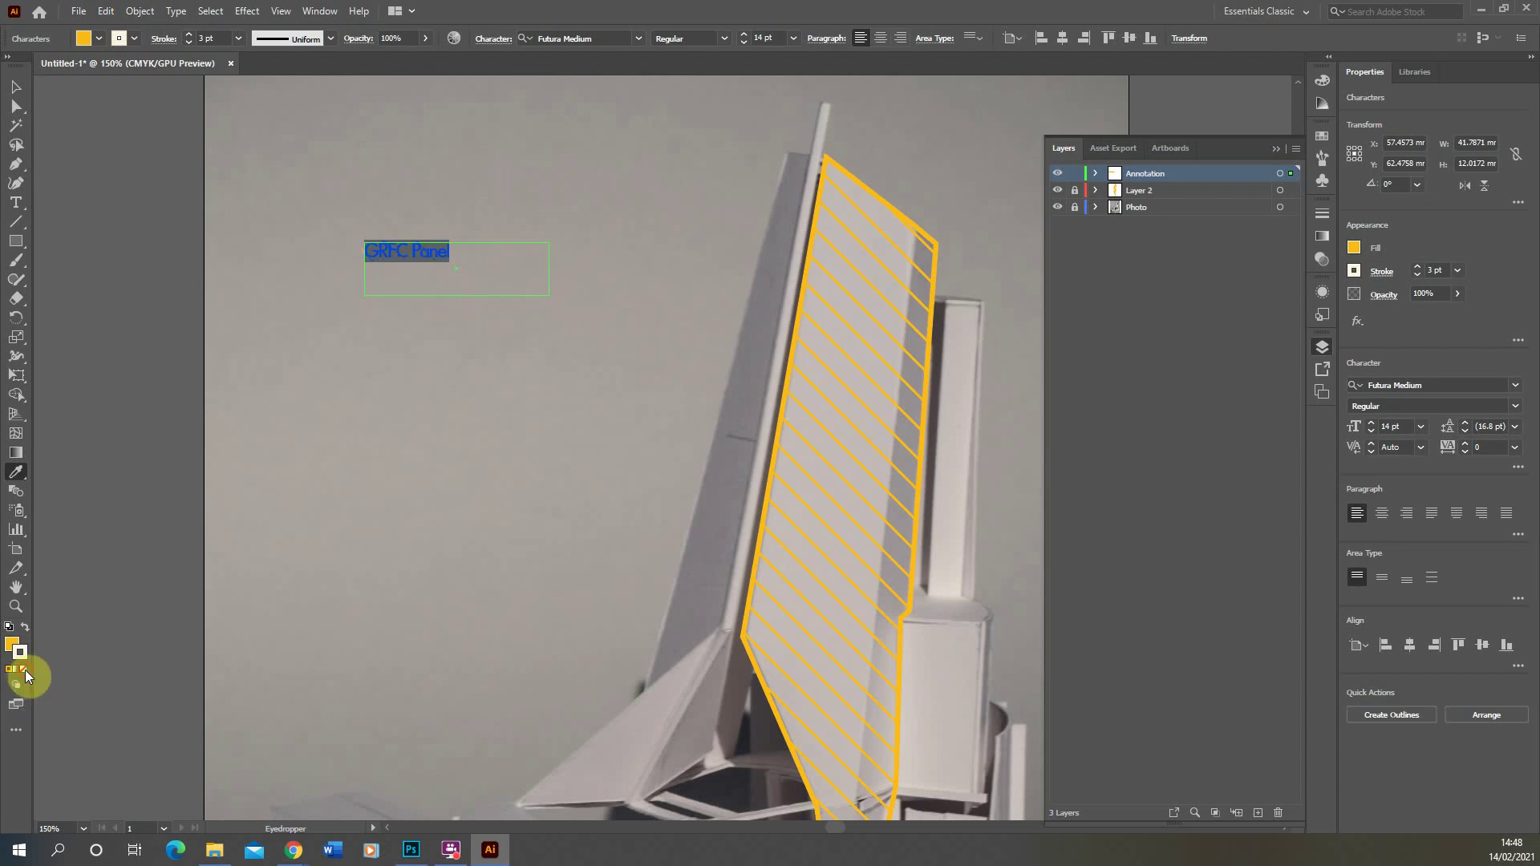
click(25, 670)
click(15, 86)
click(376, 389)
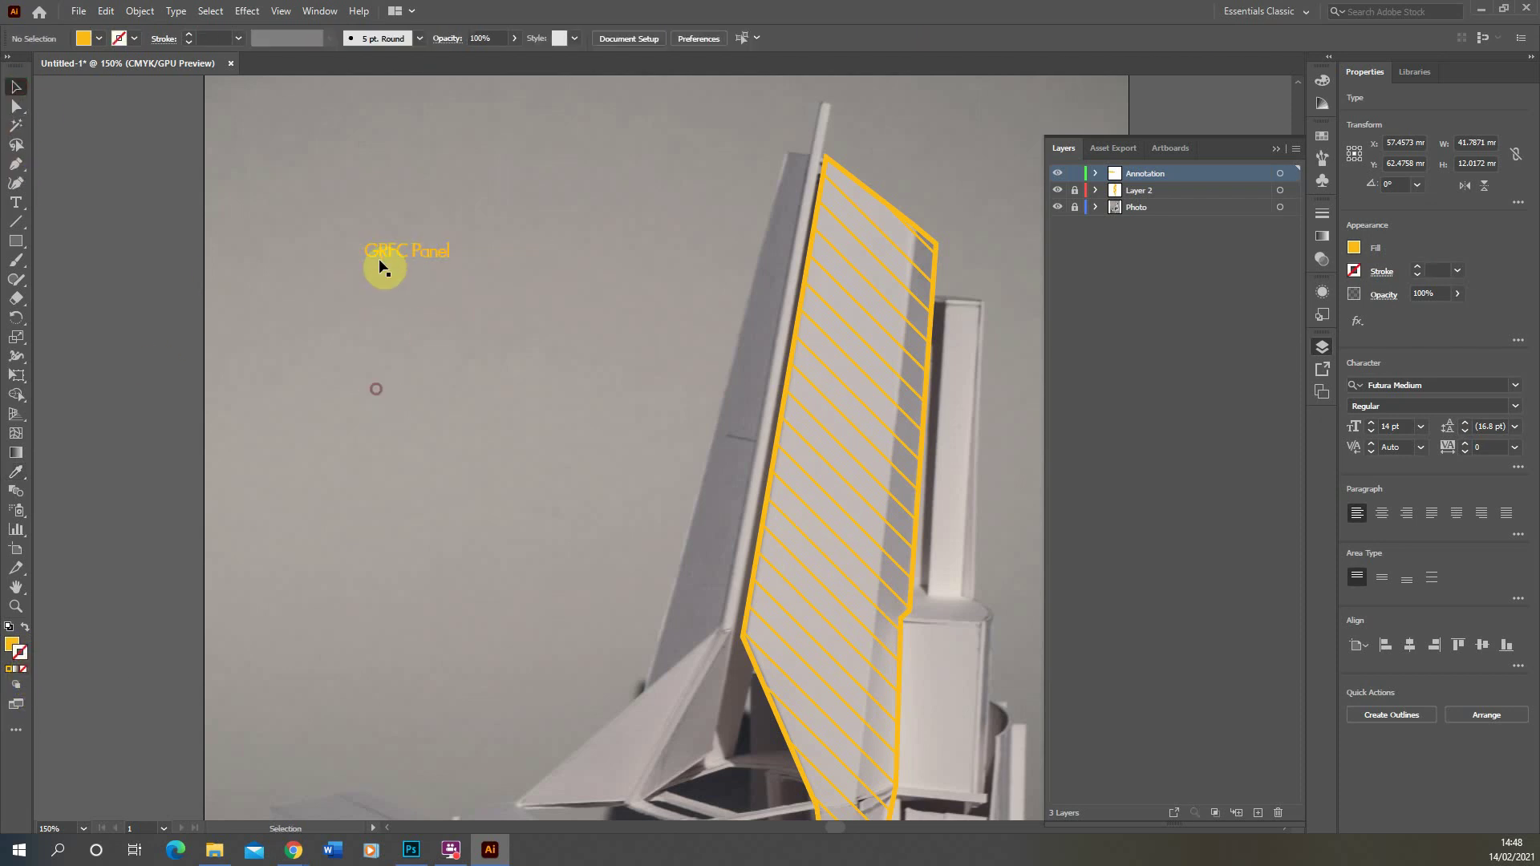
Step: Keep the label at 14 pt and centre it vertically in its text box
click(384, 267)
double_click(412, 244)
drag(458, 251, 362, 242)
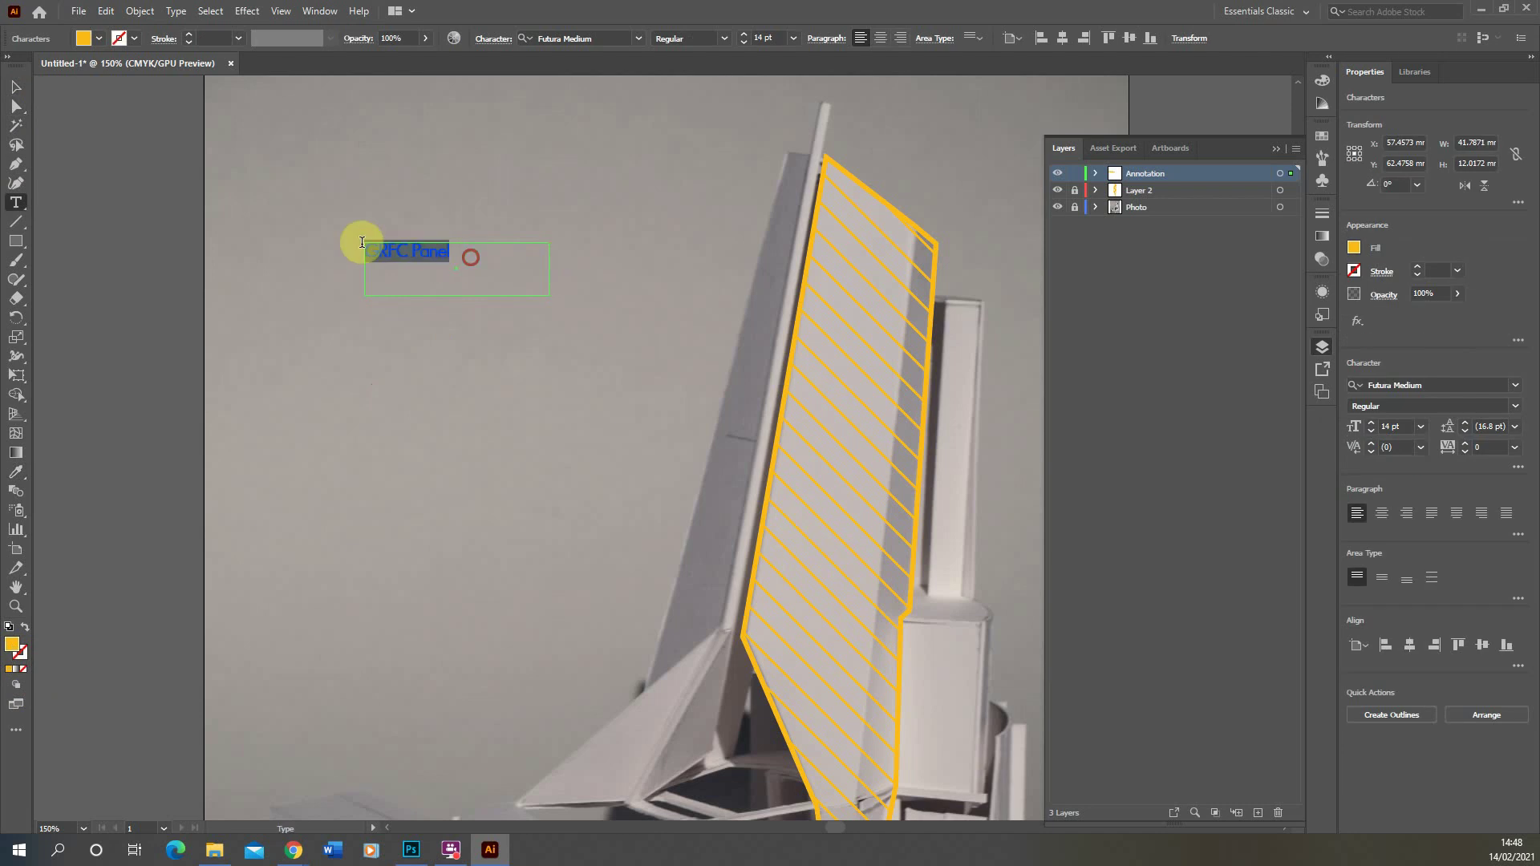
click(789, 38)
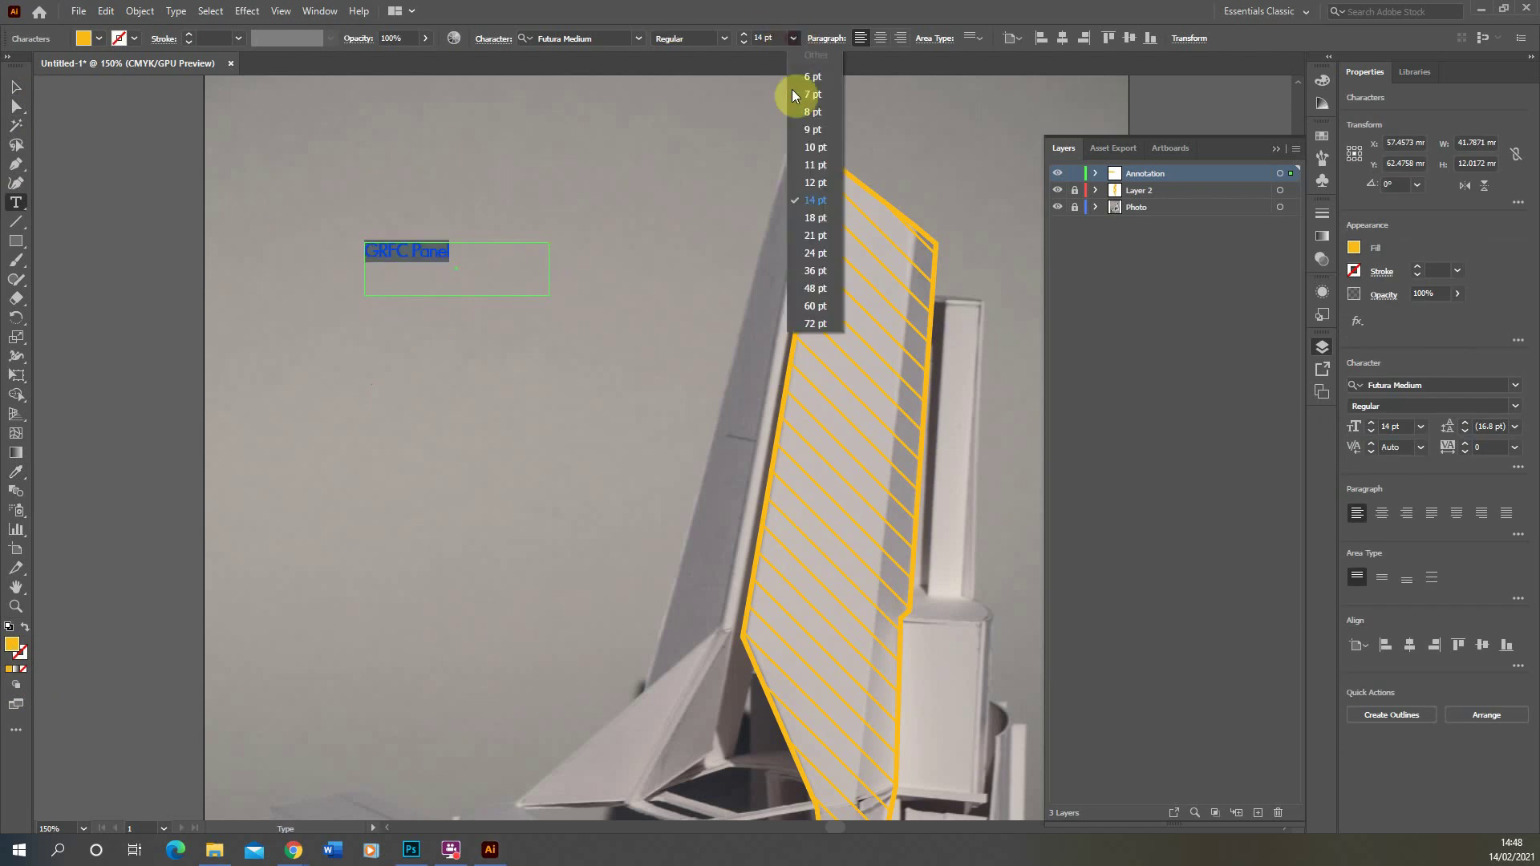
click(817, 206)
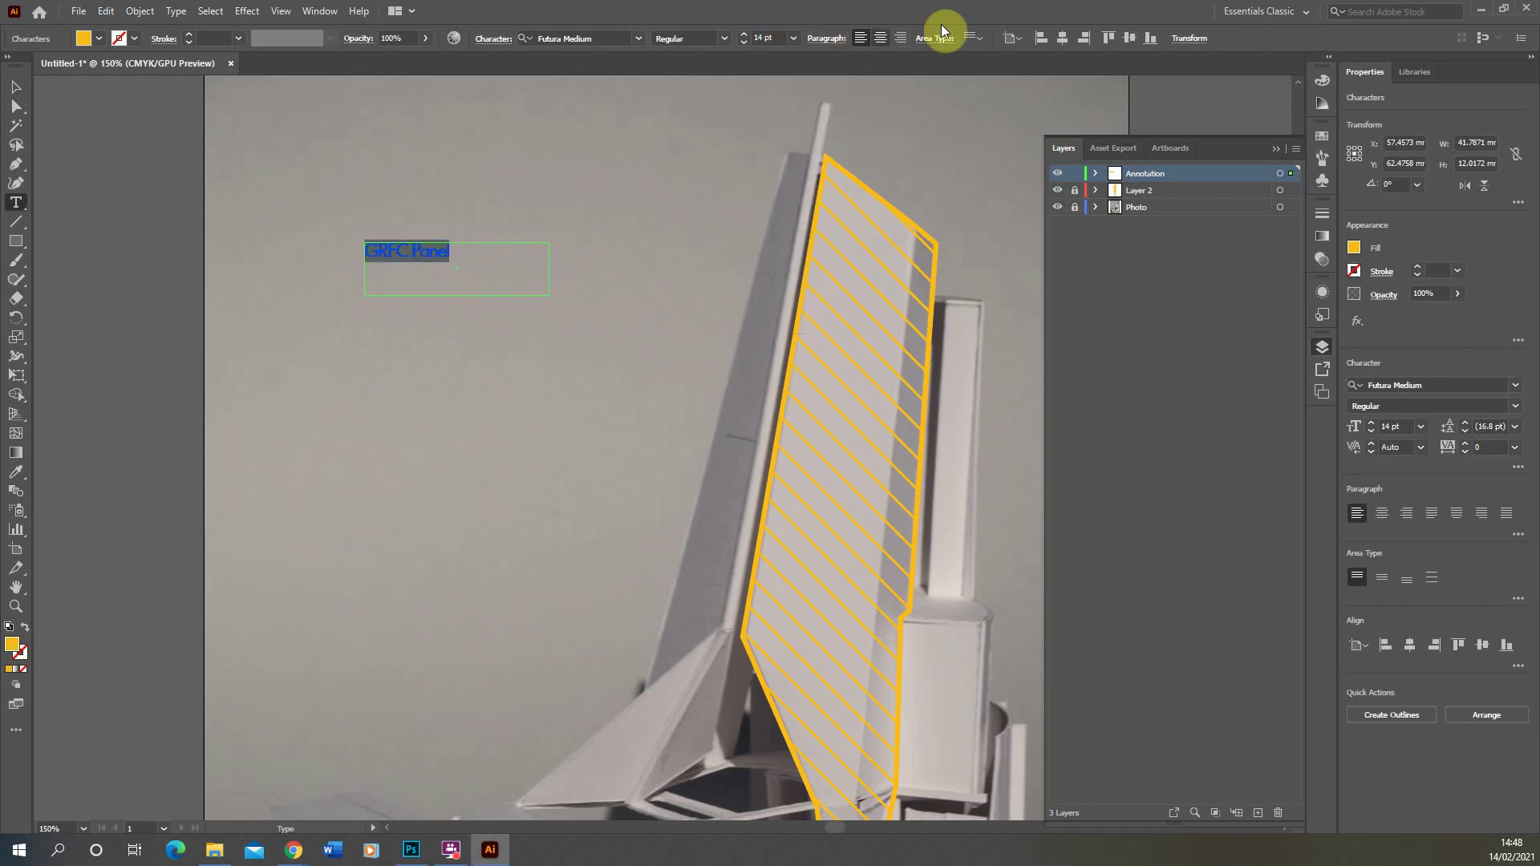
click(975, 39)
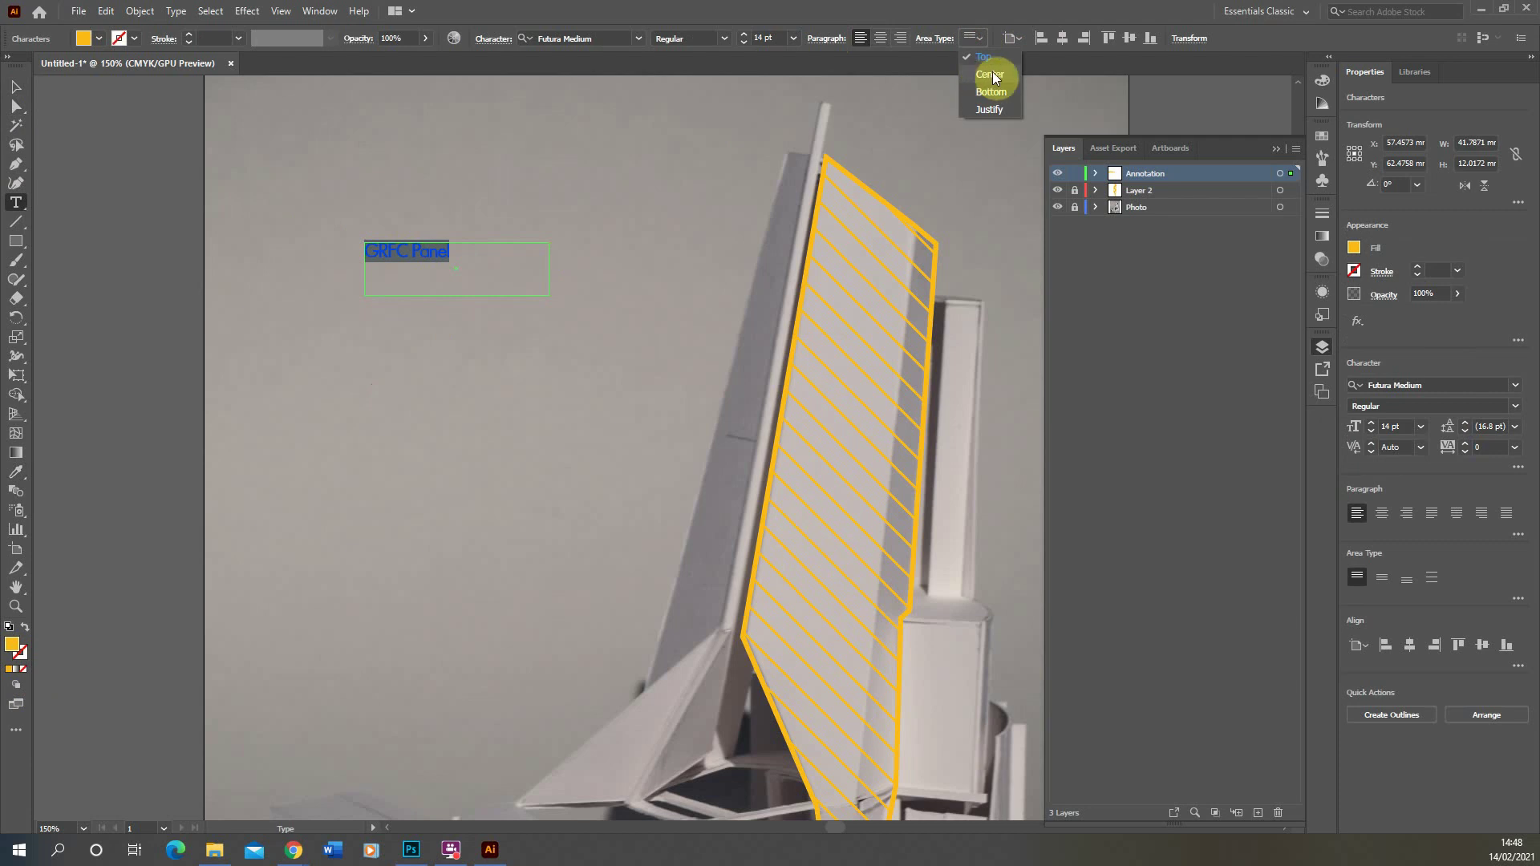
click(988, 74)
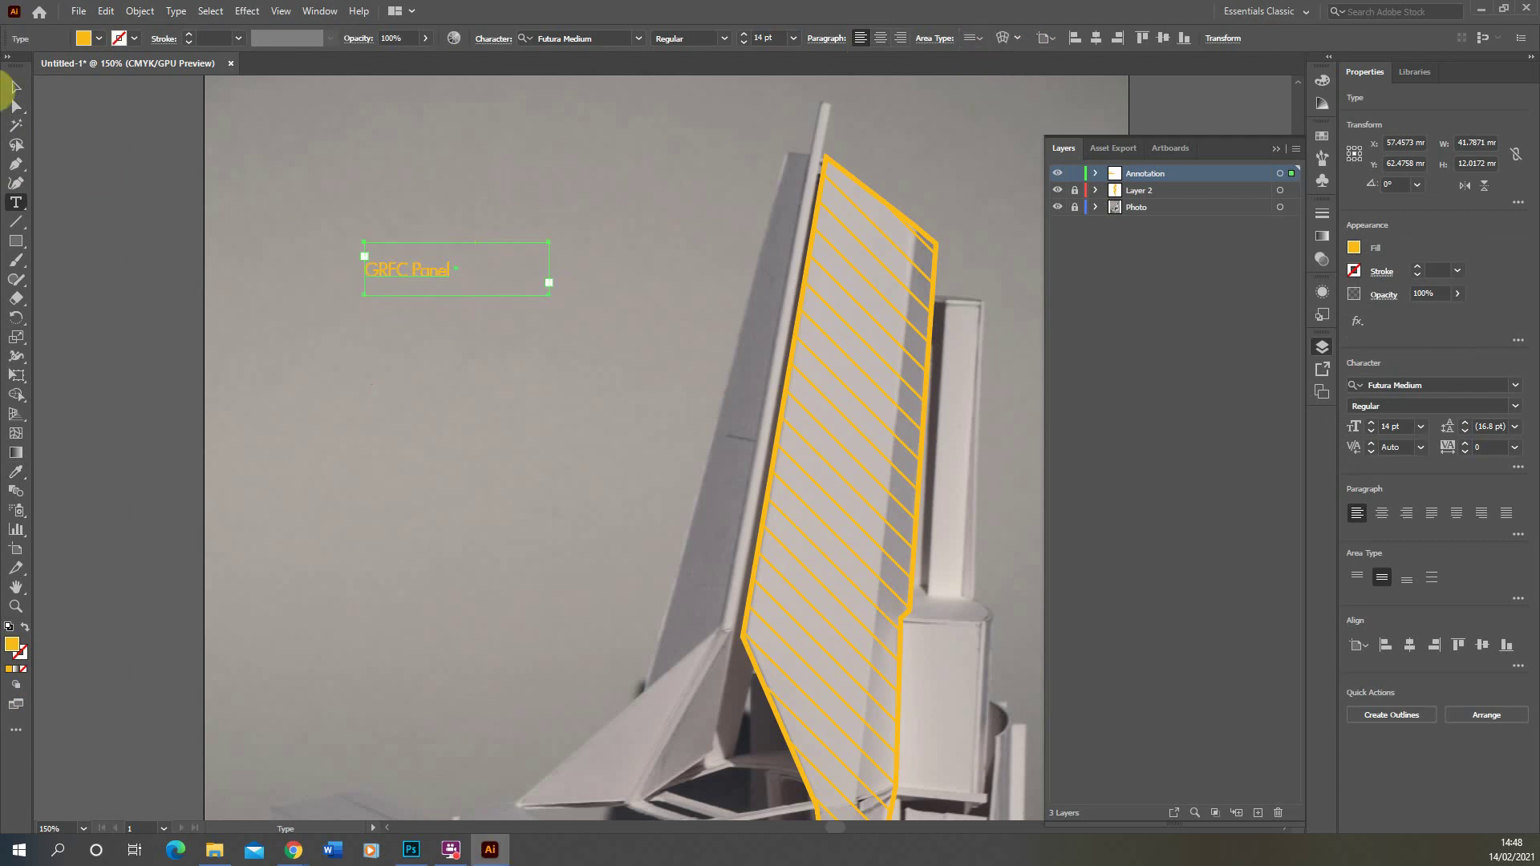
Step: Move the GRFC Panel label up and slightly right
click(14, 85)
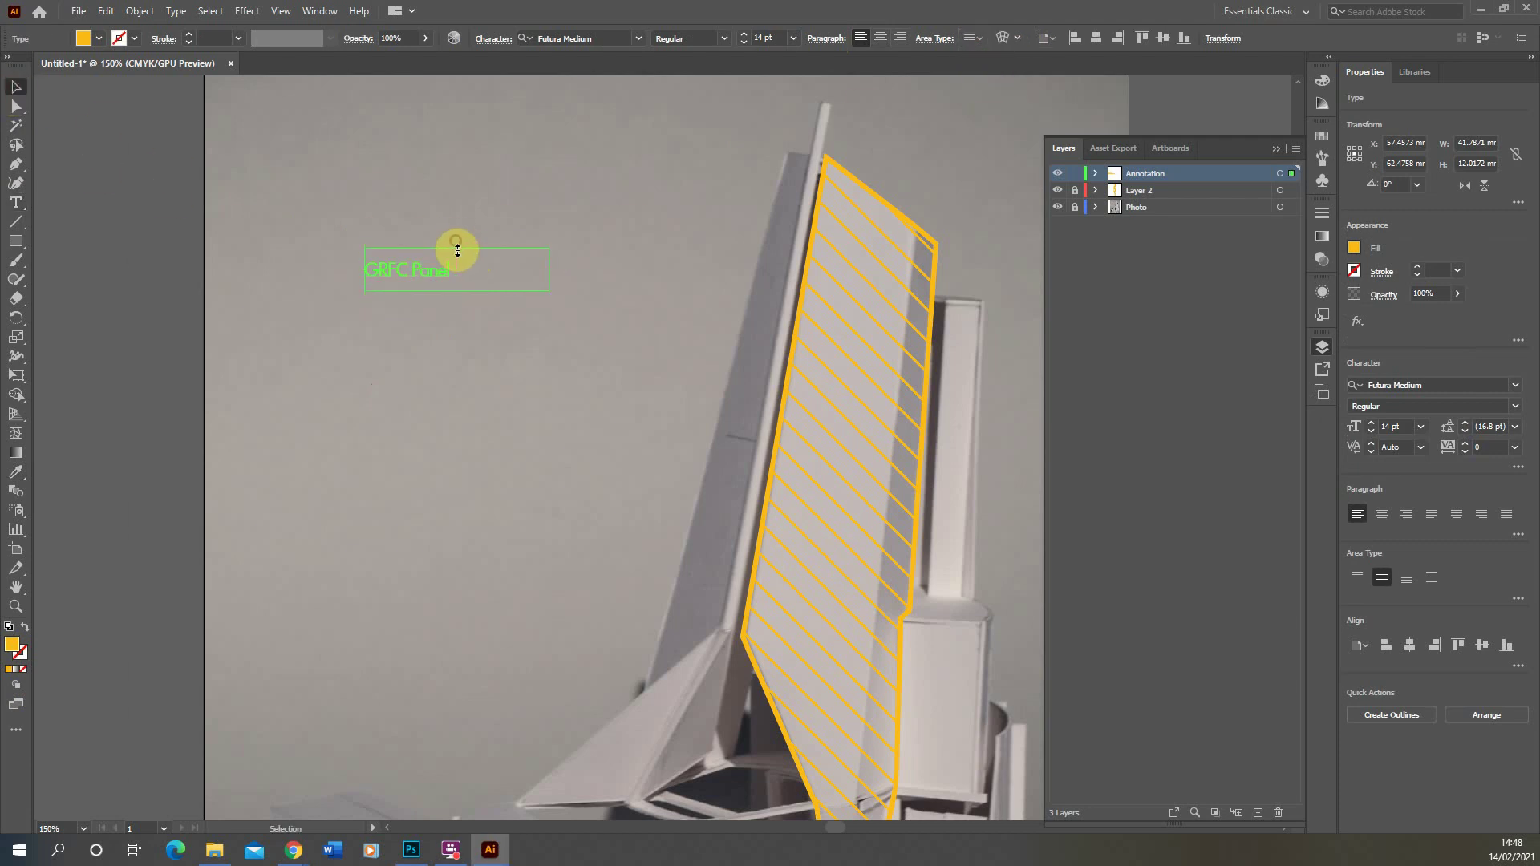
drag(457, 255, 465, 215)
click(629, 170)
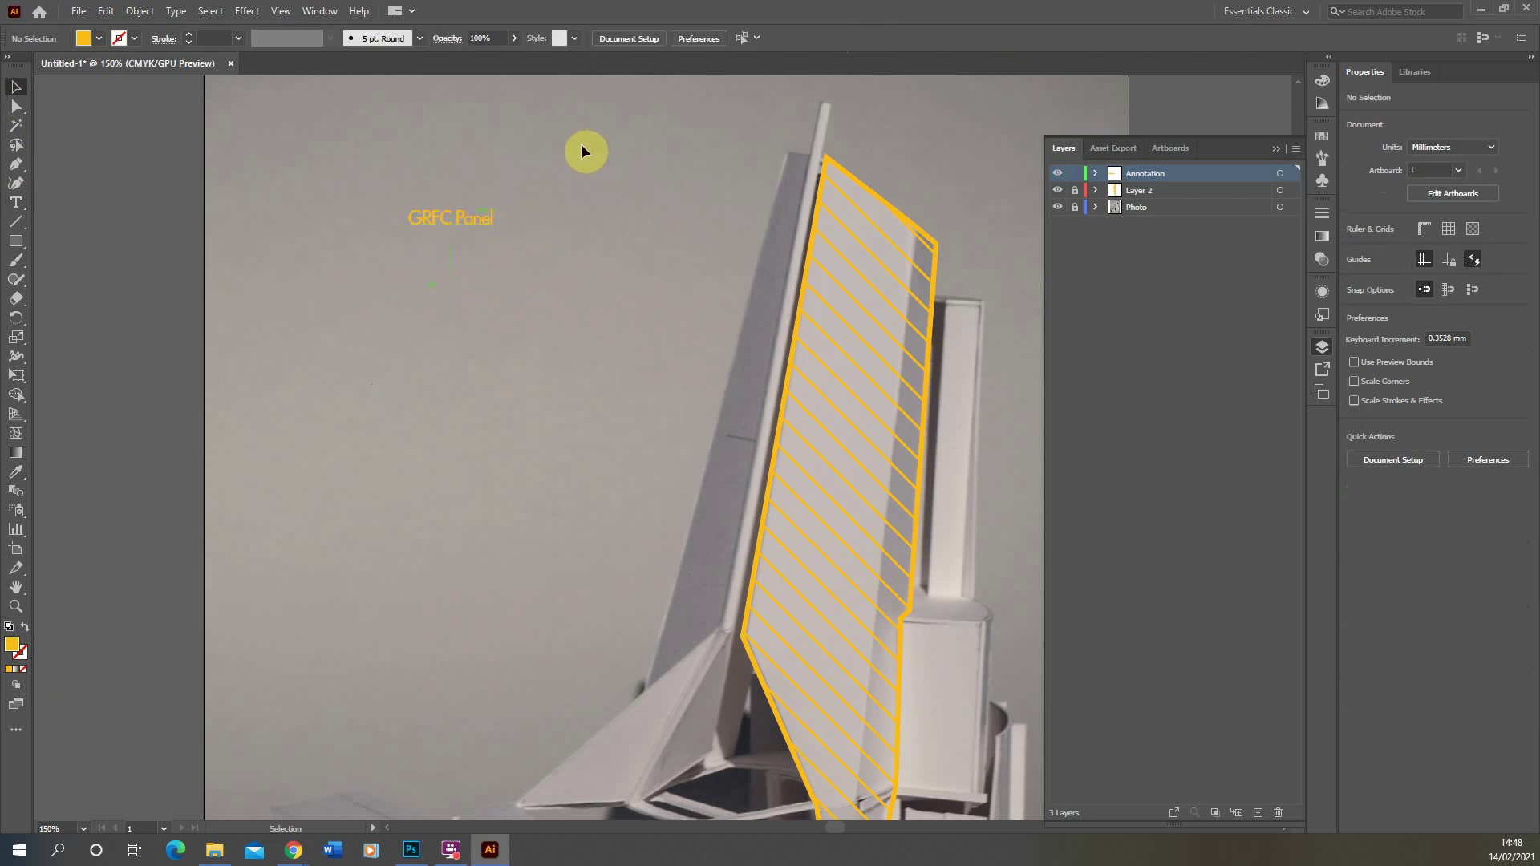
Step: Draw a diagonal leader line from the label's end toward the panel
click(15, 222)
drag(499, 217, 755, 312)
click(16, 85)
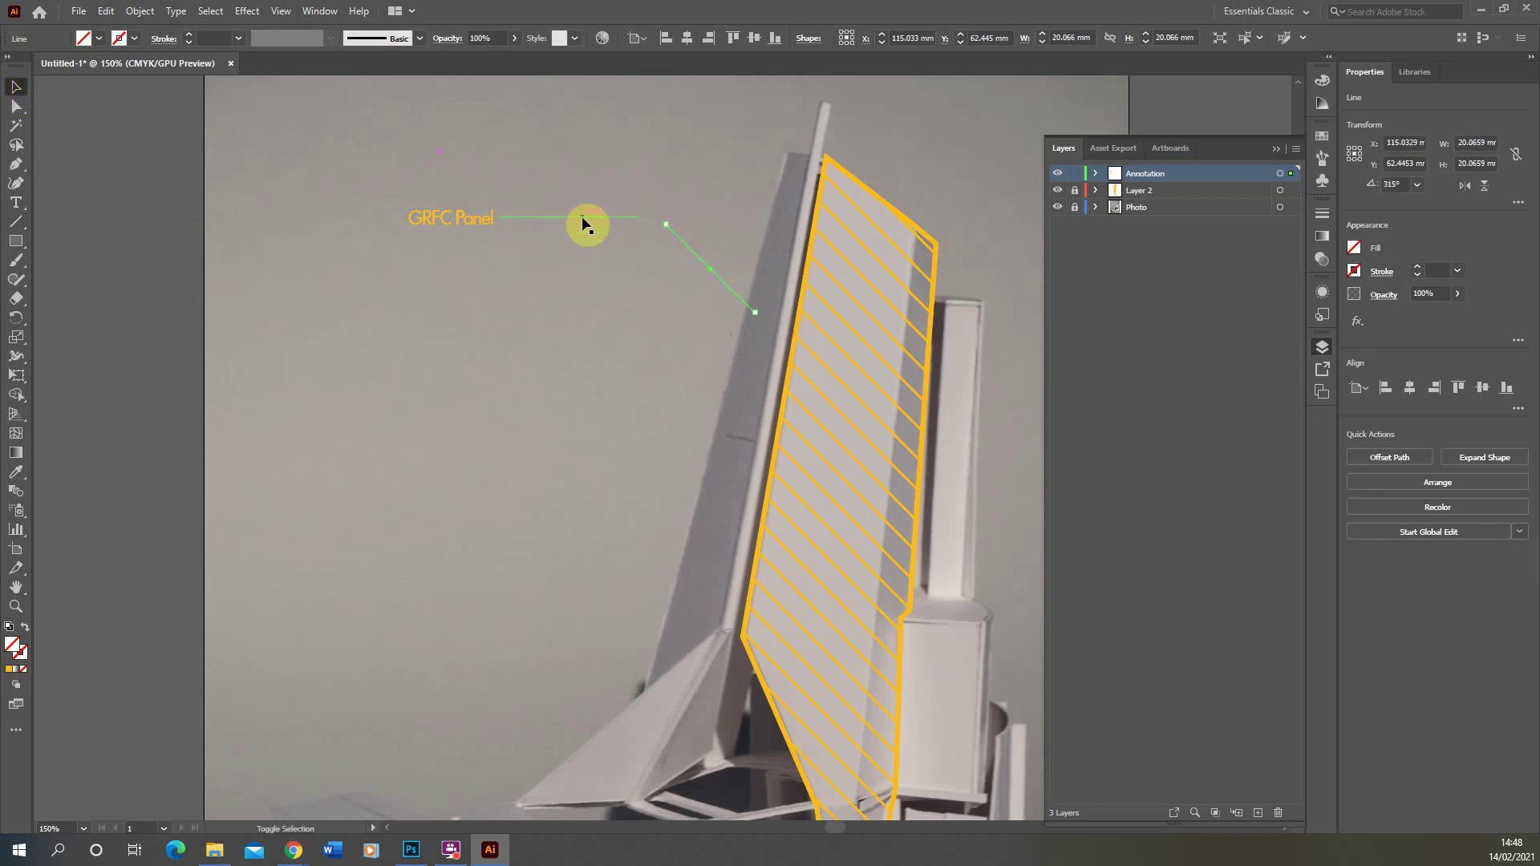
Step: Give both leader lines the panel's yellow stroke at 1 pt
shift+click(583, 218)
click(16, 472)
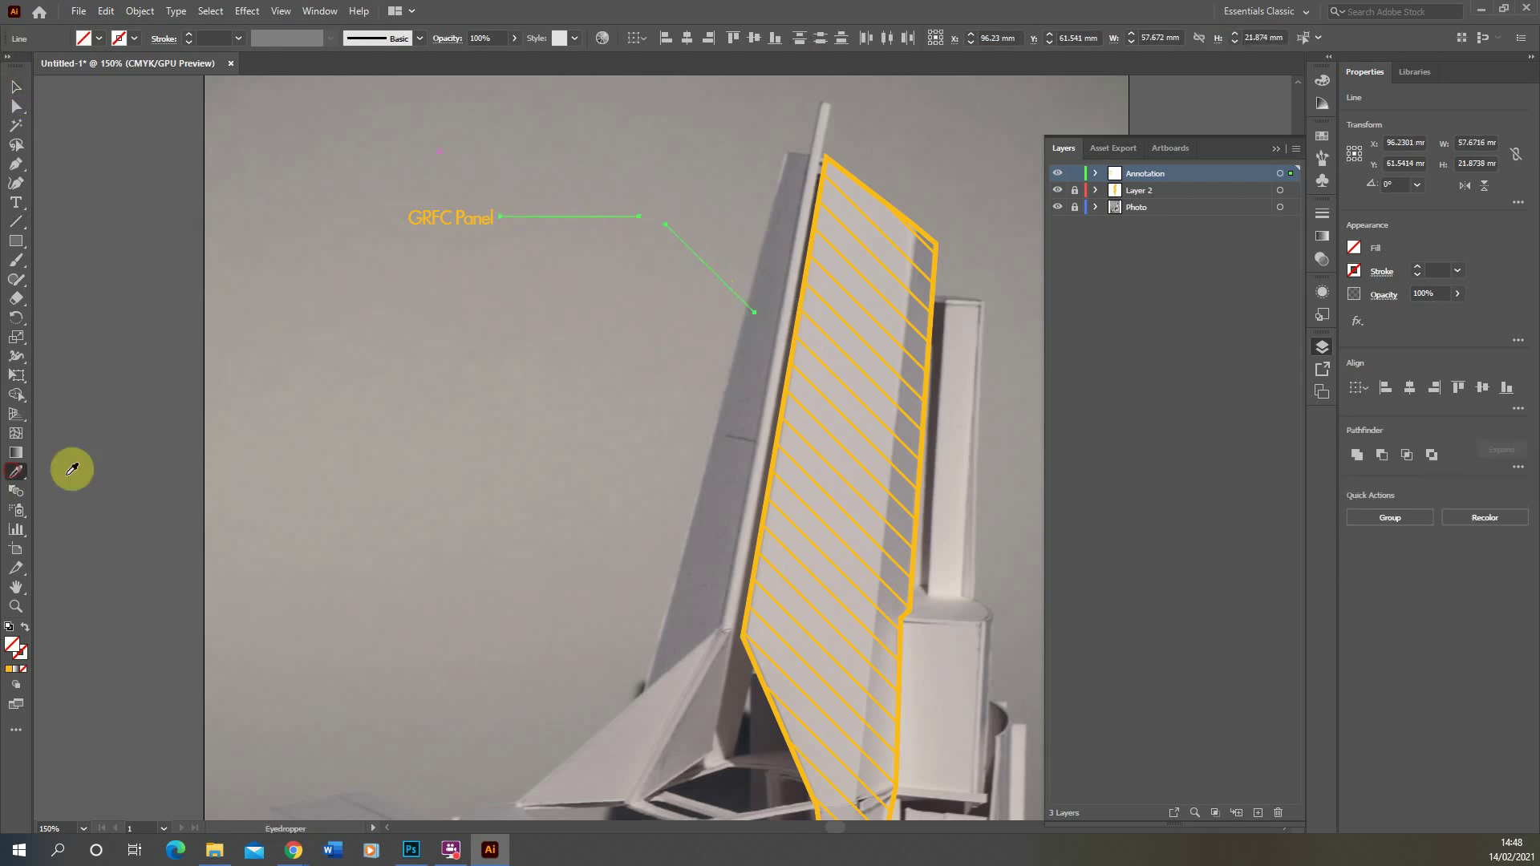
click(853, 169)
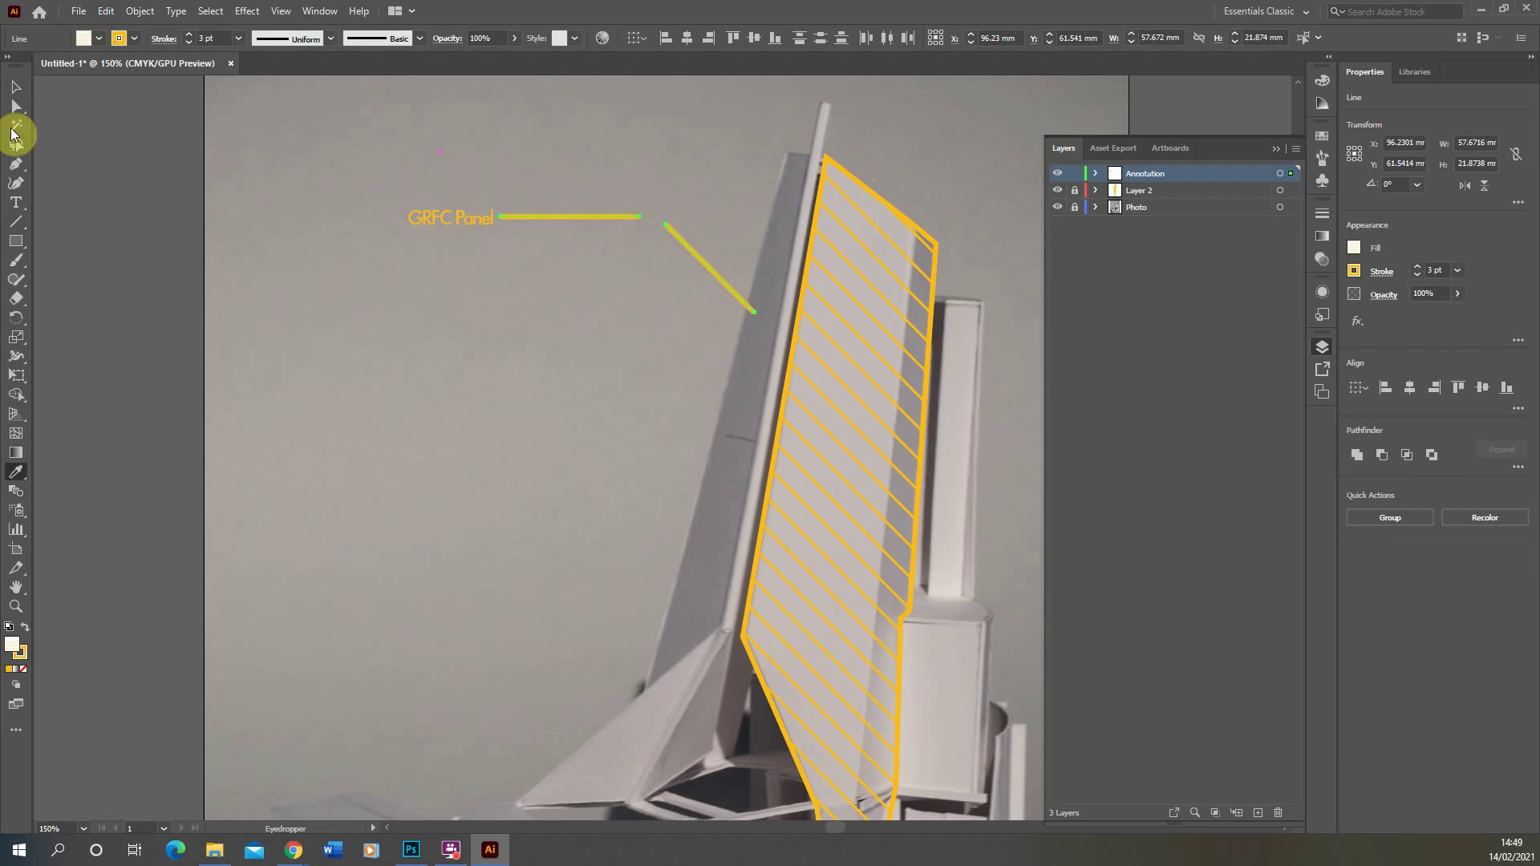
click(236, 38)
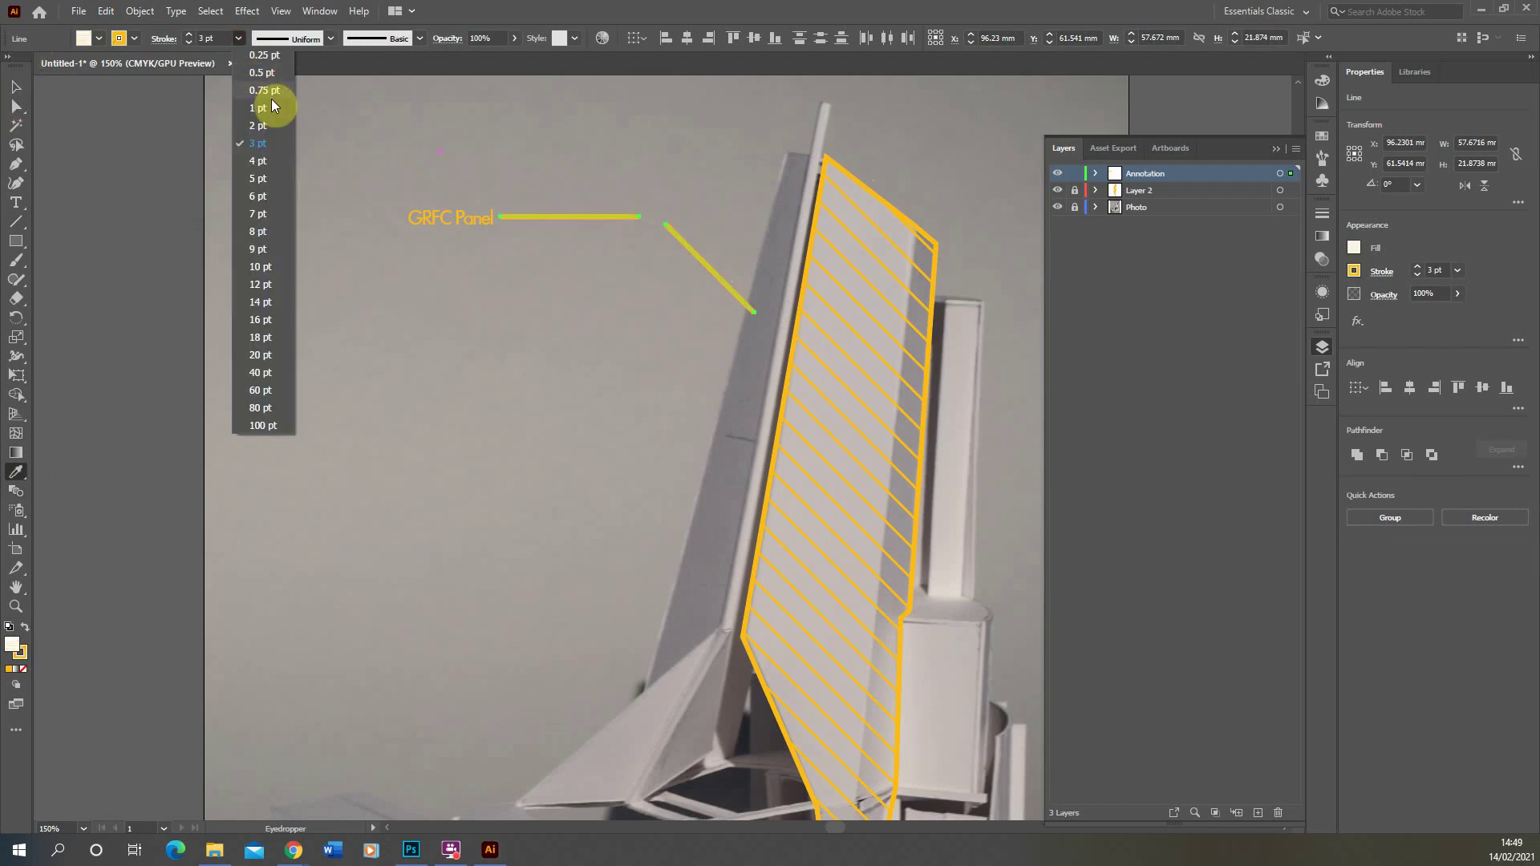
click(258, 109)
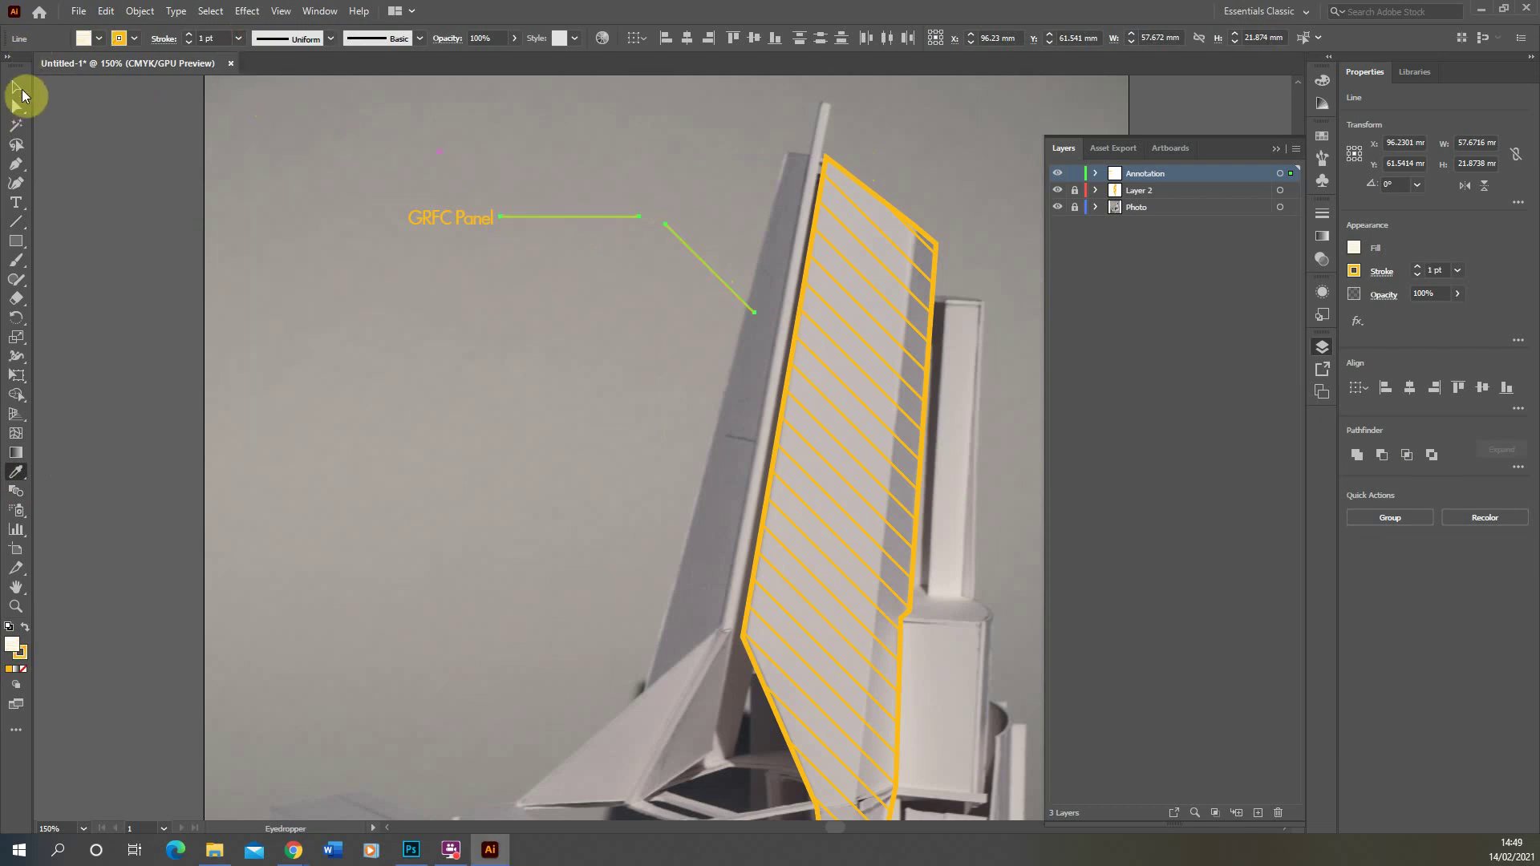
Step: Join the diagonal line to the horizontal line's end and extend it to the panel edge
click(19, 88)
click(46, 171)
scroll(700, 198, up, 4)
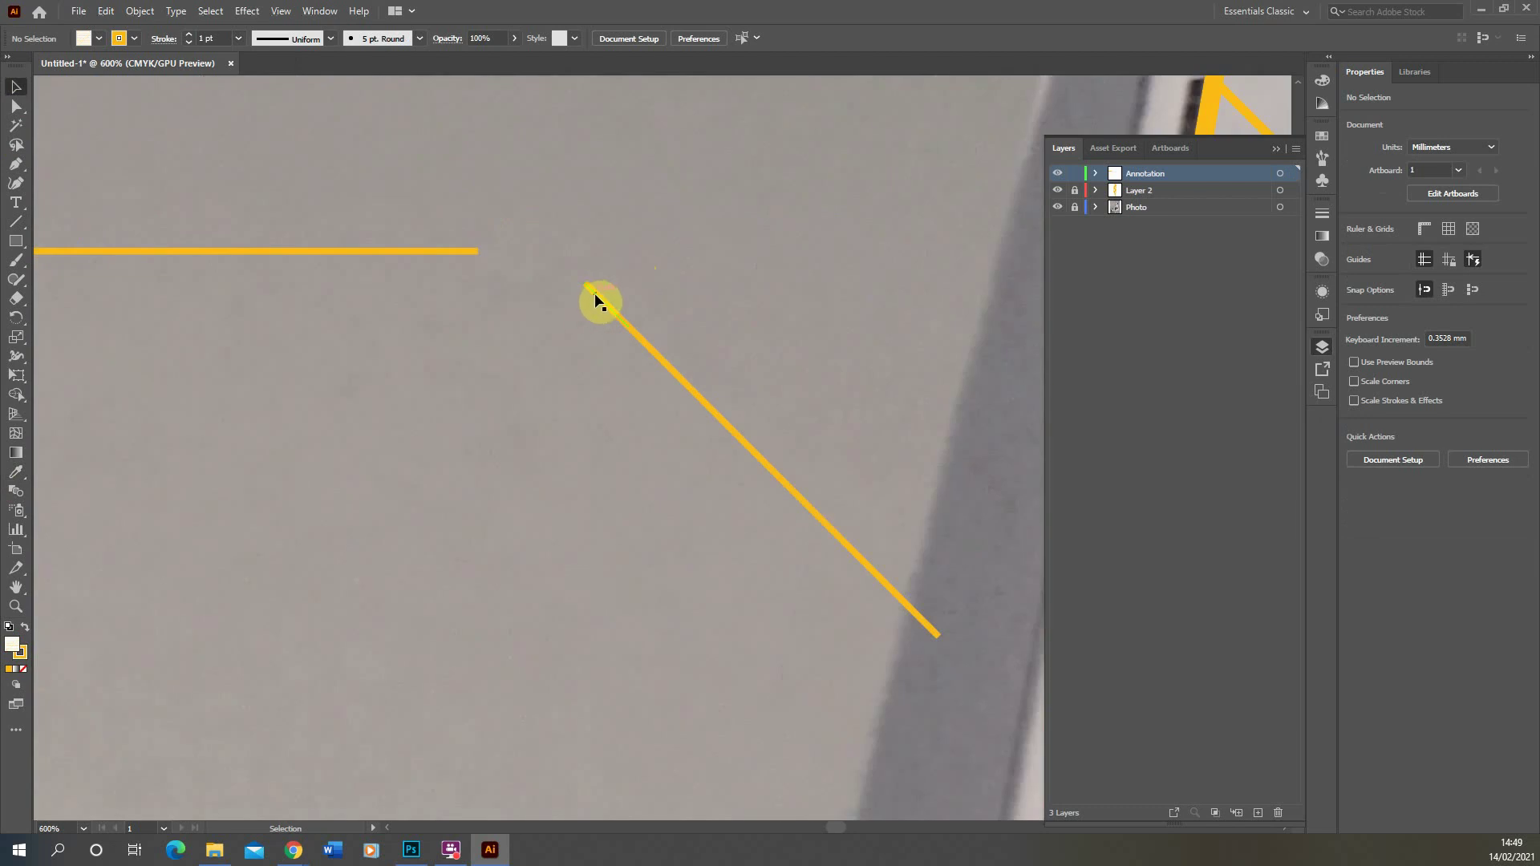
drag(598, 303, 491, 261)
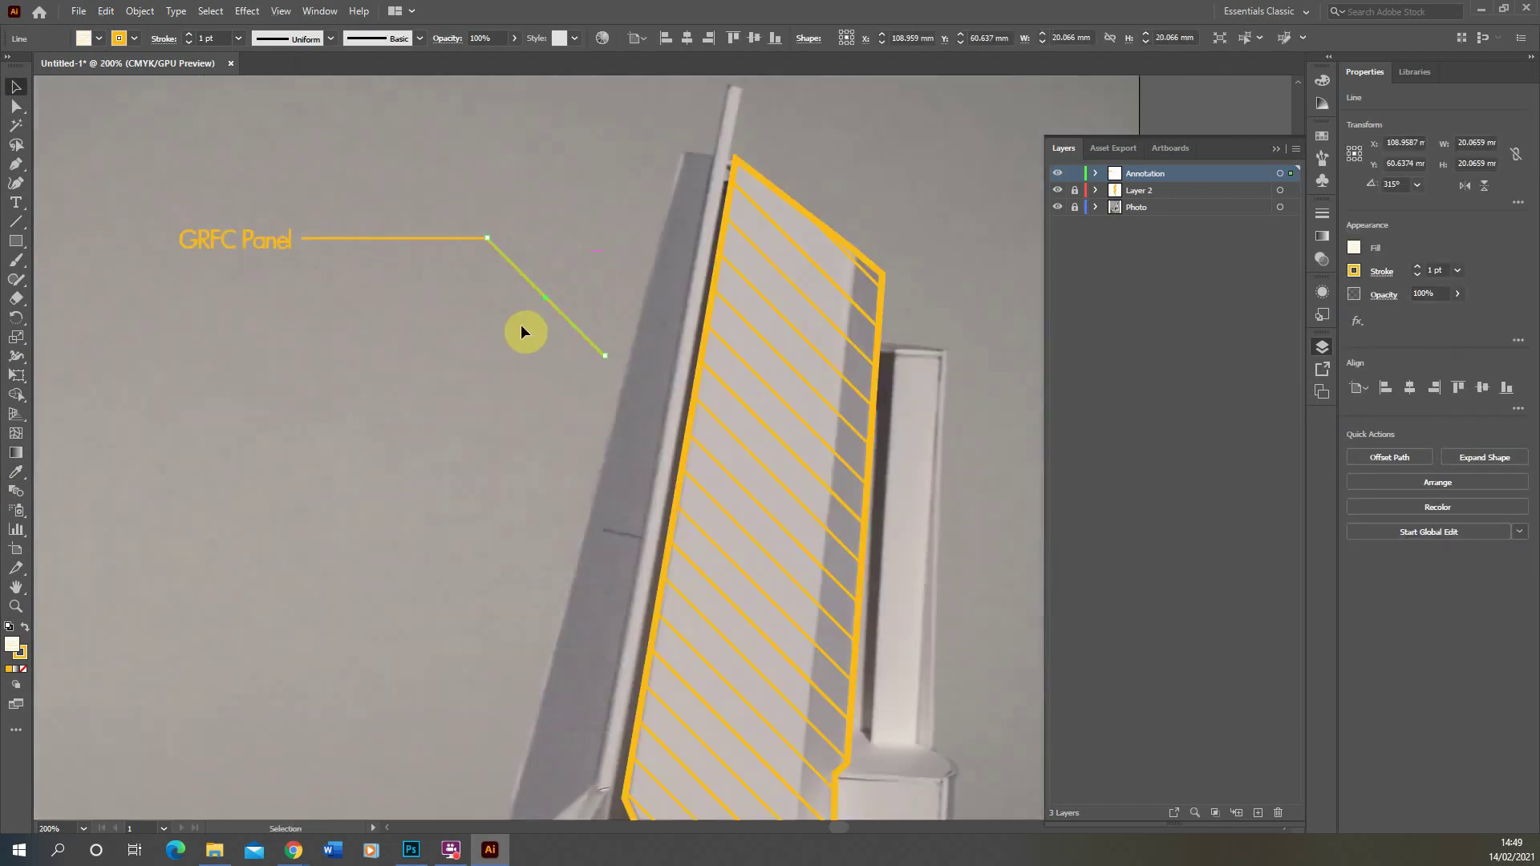
drag(604, 354, 686, 437)
click(660, 357)
scroll(623, 253, down, 1)
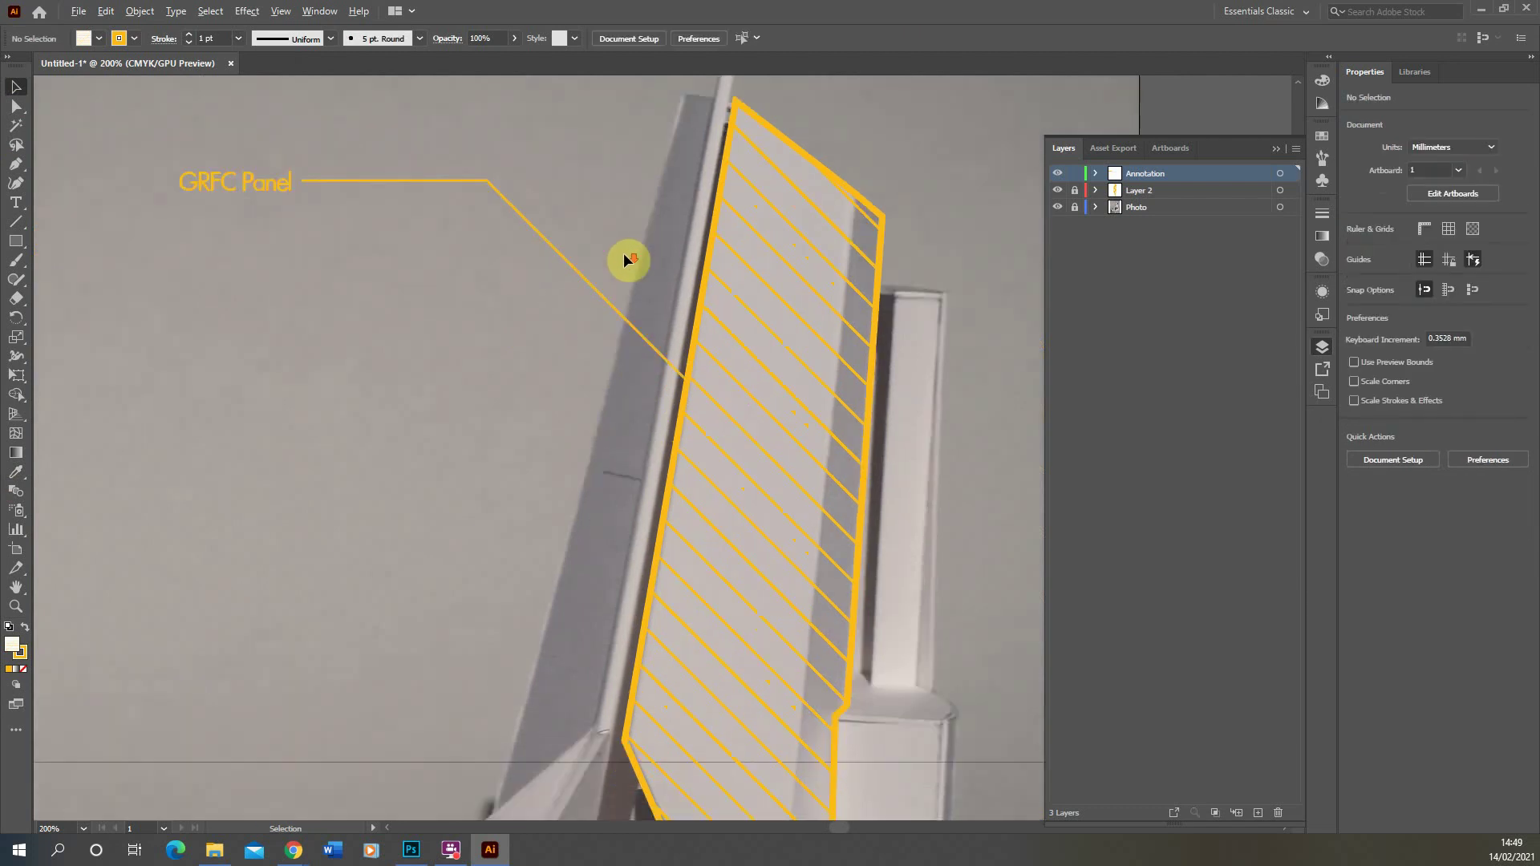
scroll(623, 253, down, 3)
scroll(530, 148, down, 1)
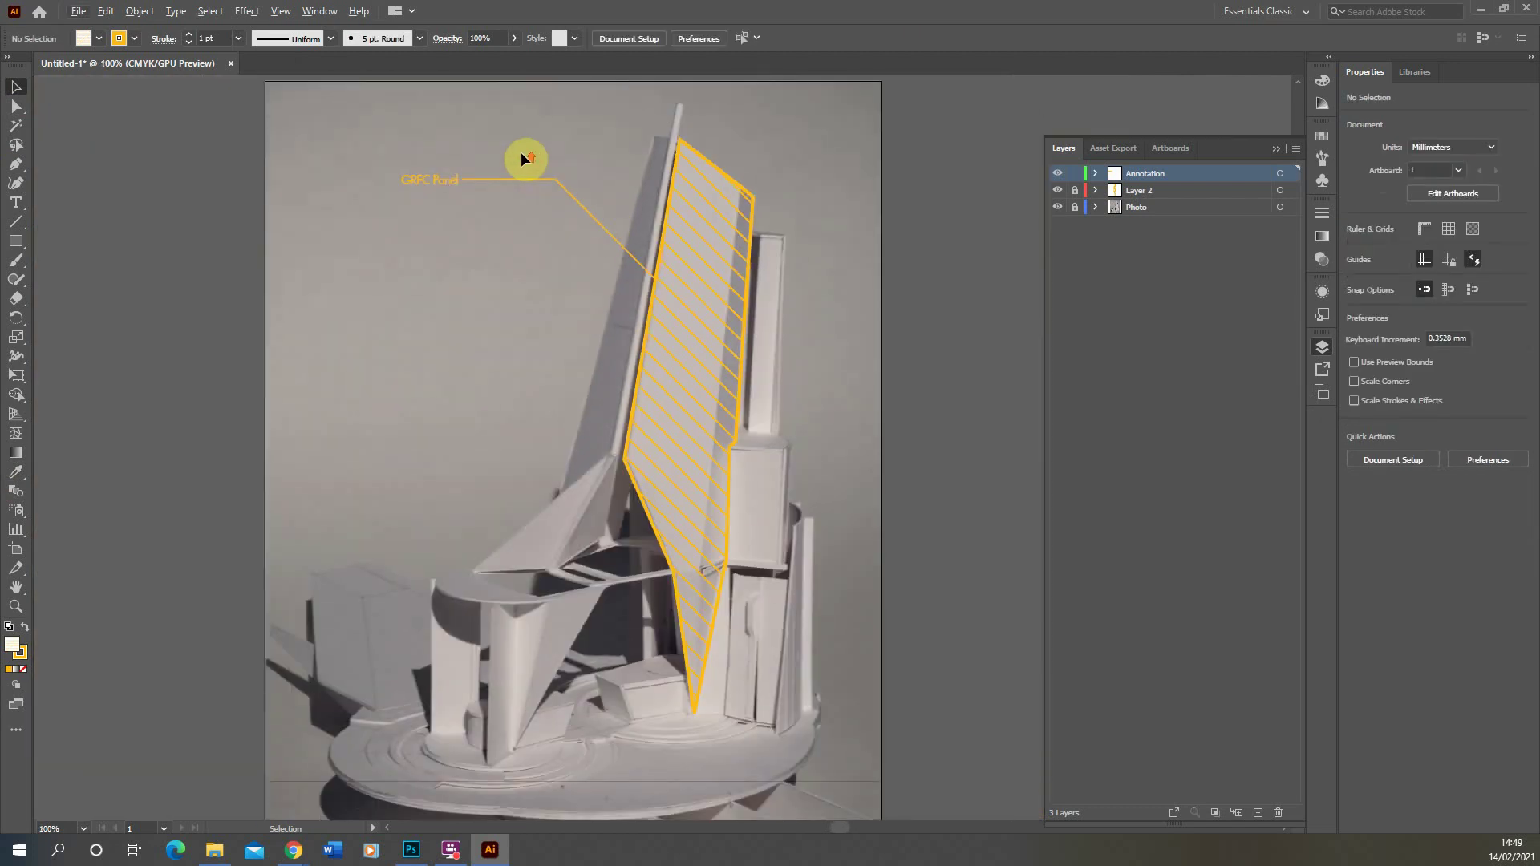
Step: Make the leader line's stroke dashed
scroll(522, 152, up, 3)
click(650, 254)
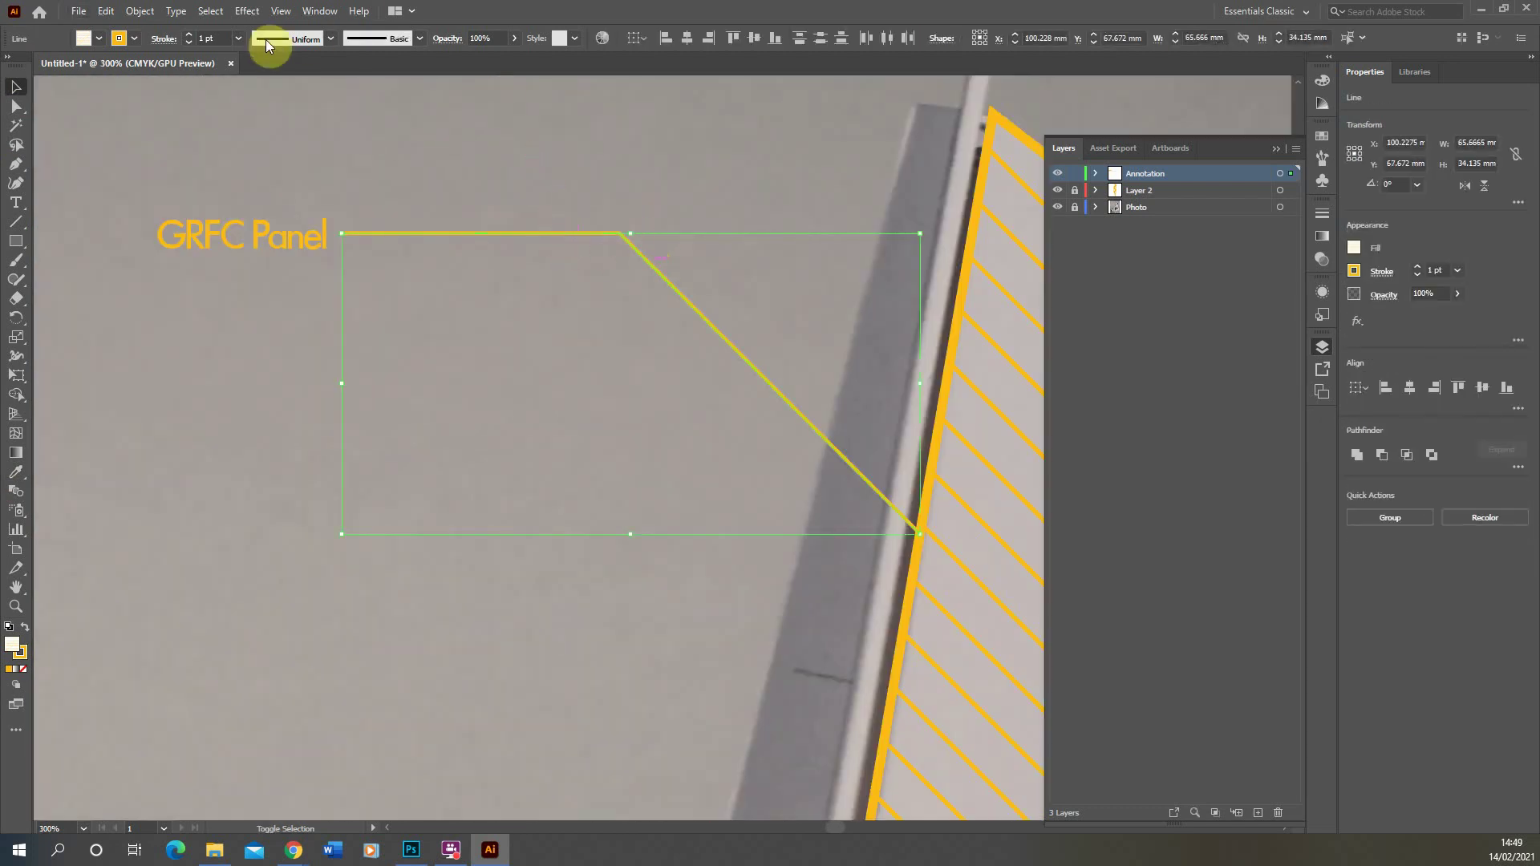
click(152, 40)
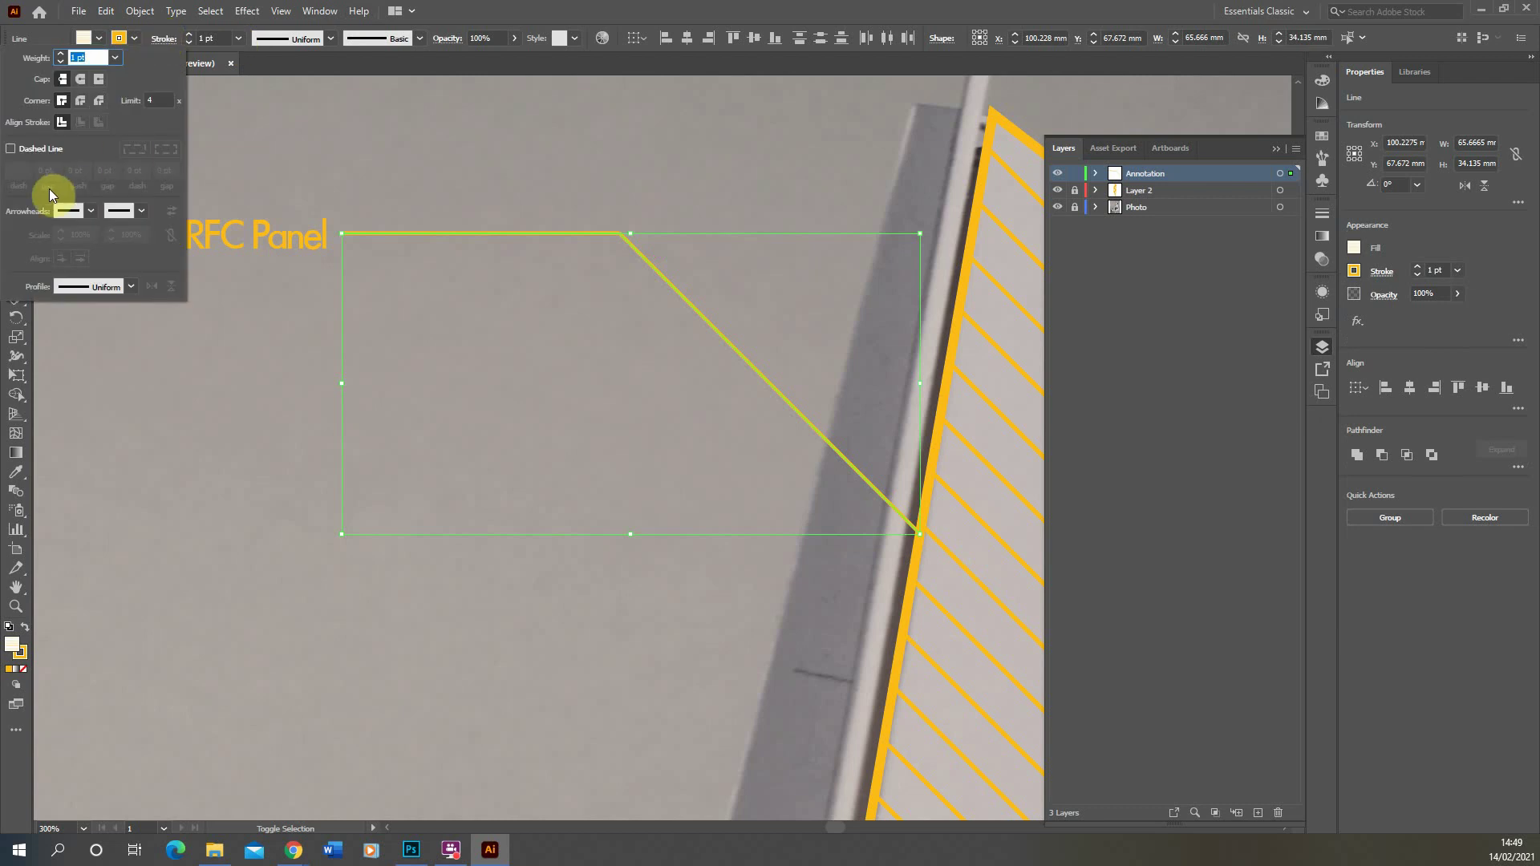
click(10, 149)
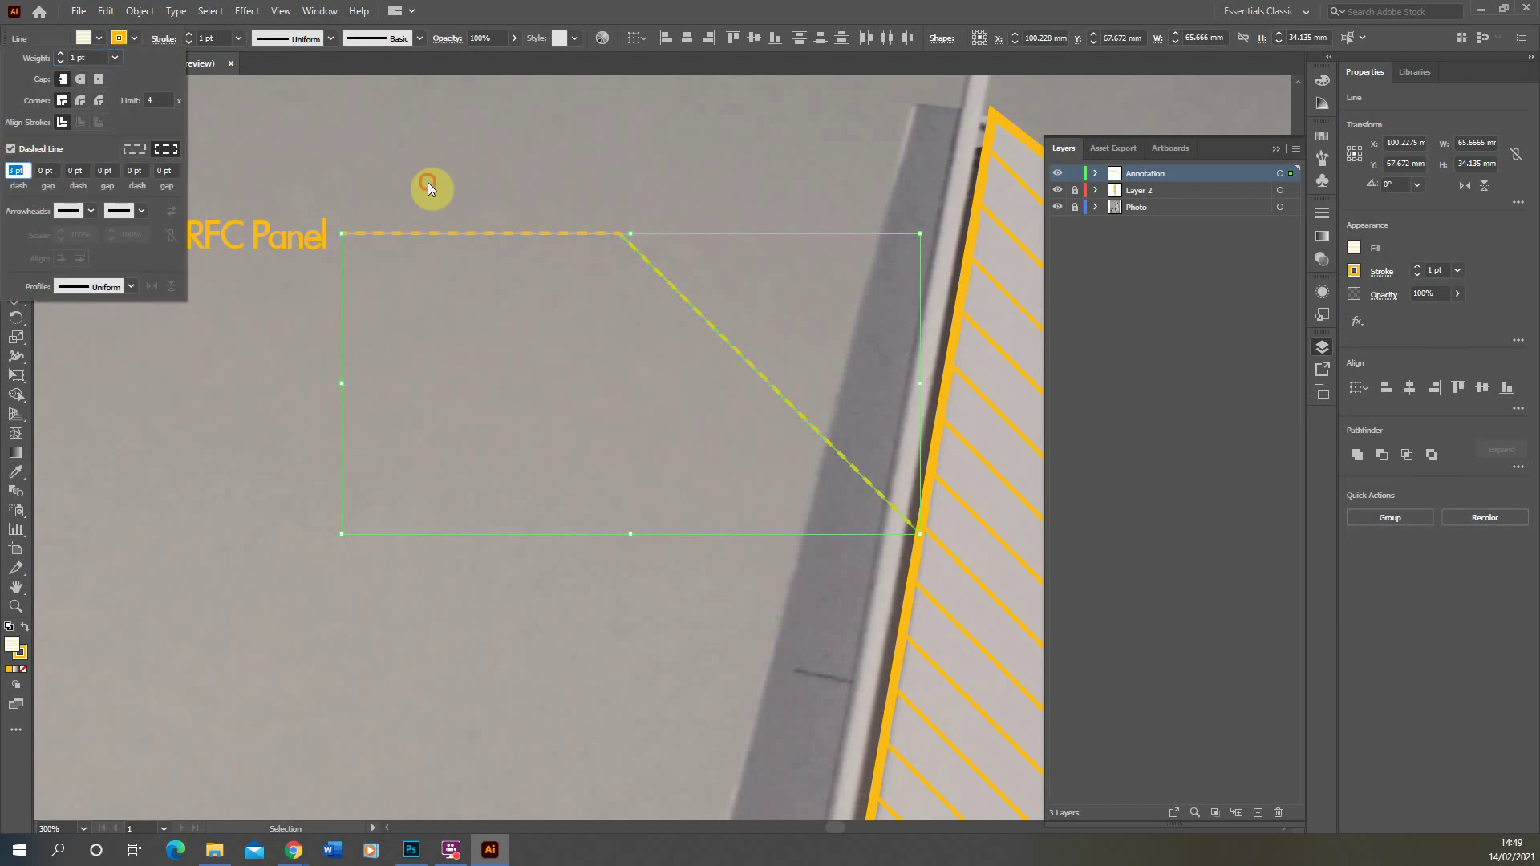
click(513, 166)
scroll(506, 321, down, 1)
scroll(515, 329, down, 1)
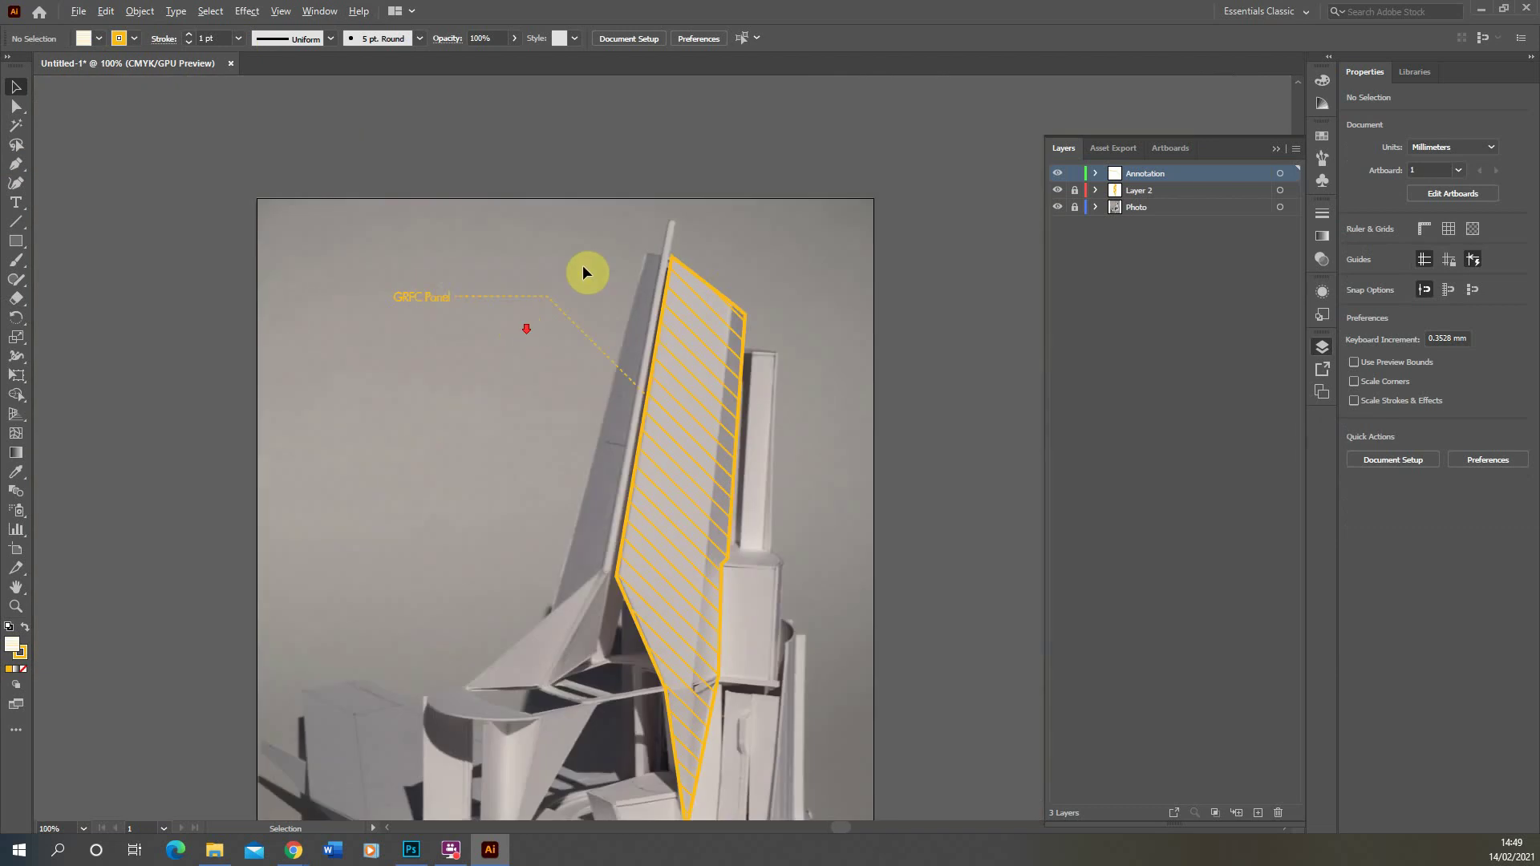
Step: Add an Arrow 21 round dot arrowhead and swap it to the panel end
click(603, 337)
scroll(603, 339, up, 1)
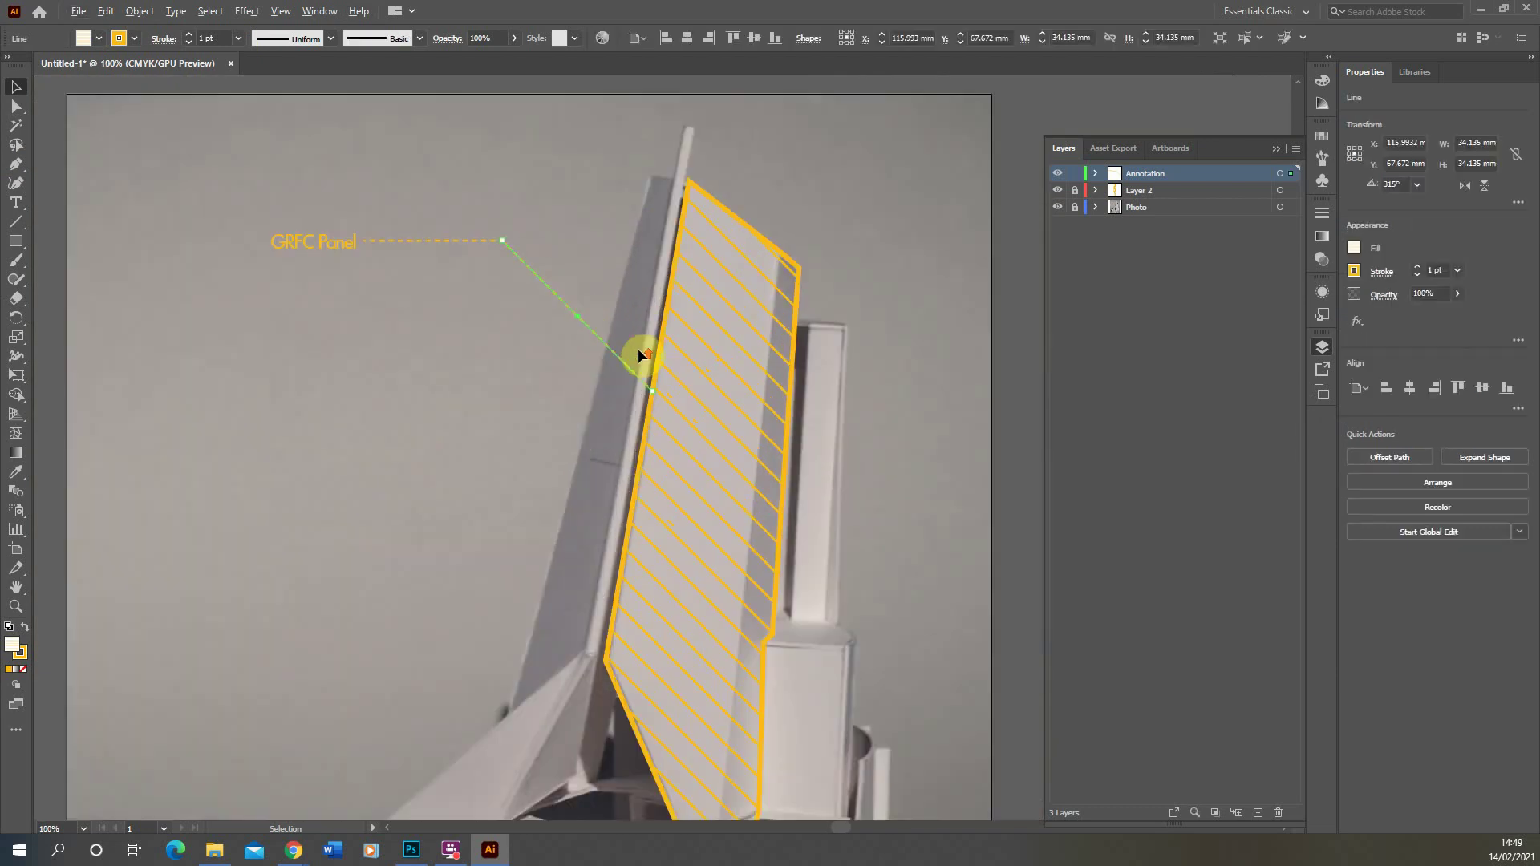
click(172, 40)
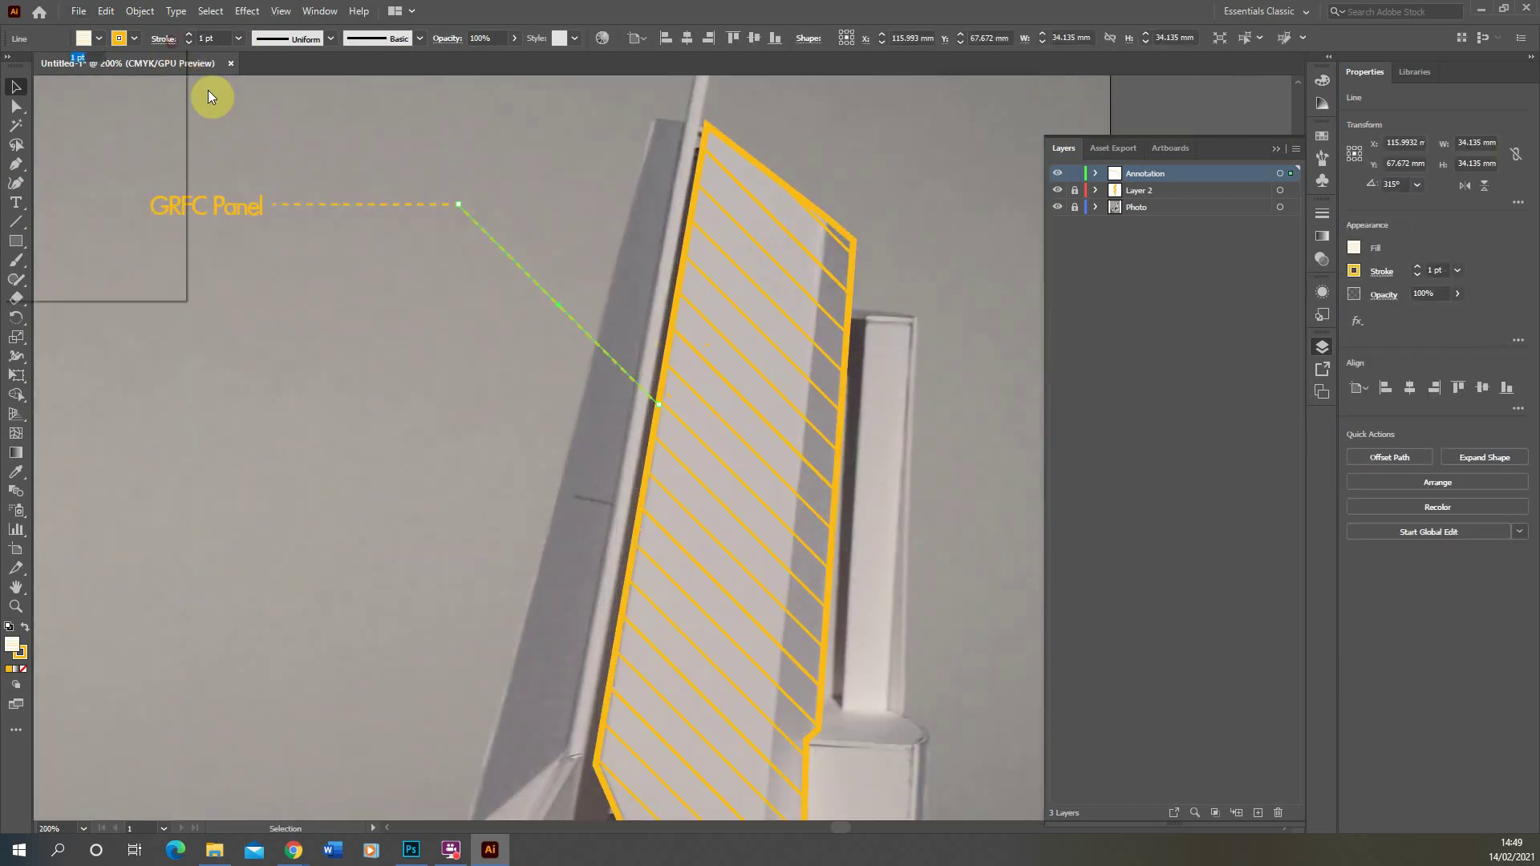
click(91, 210)
scroll(96, 390, down, 5)
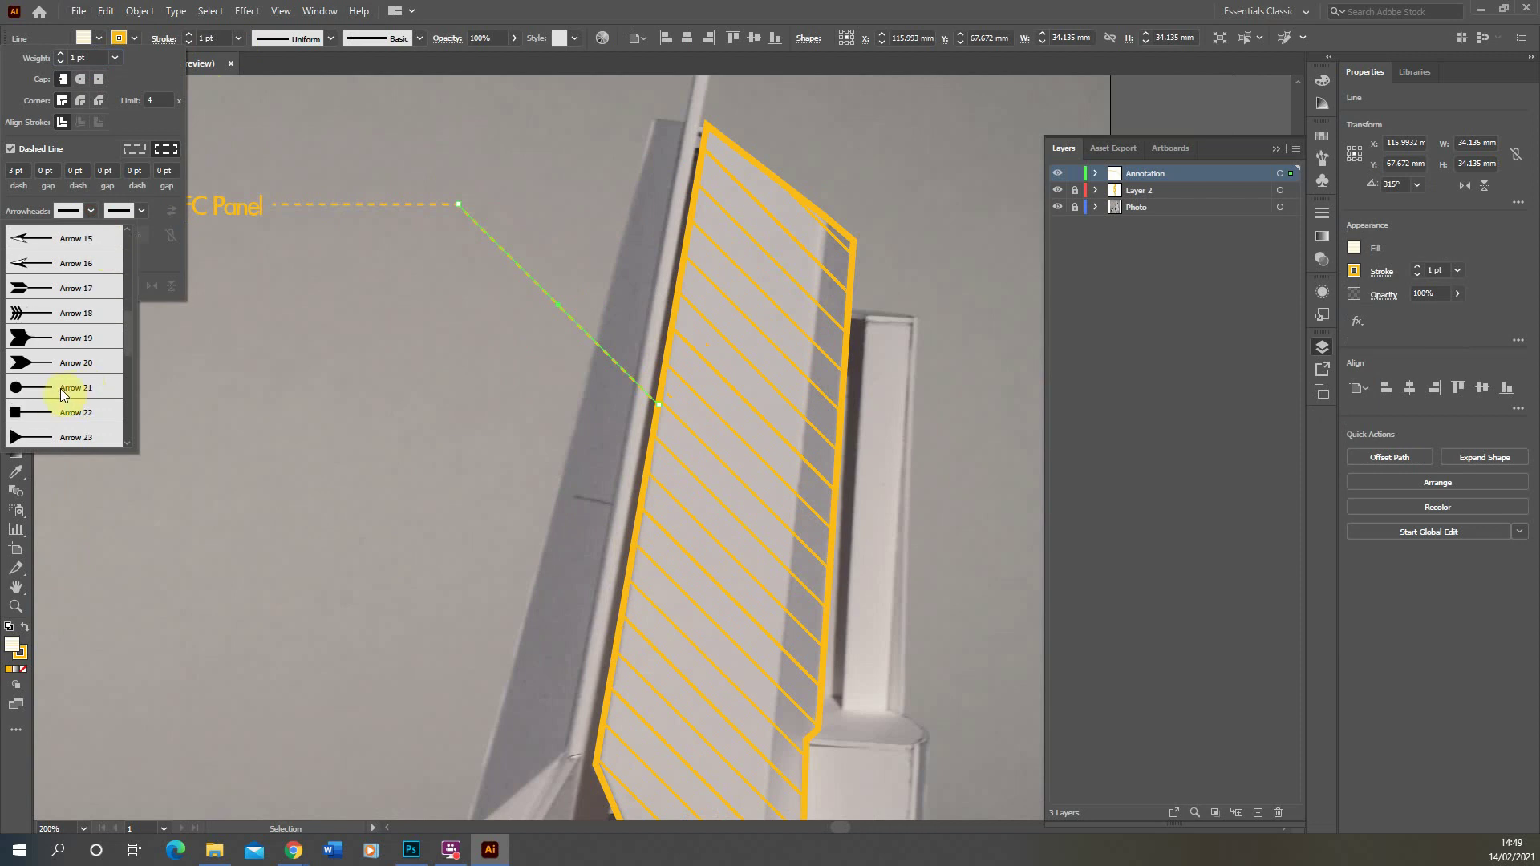
click(60, 388)
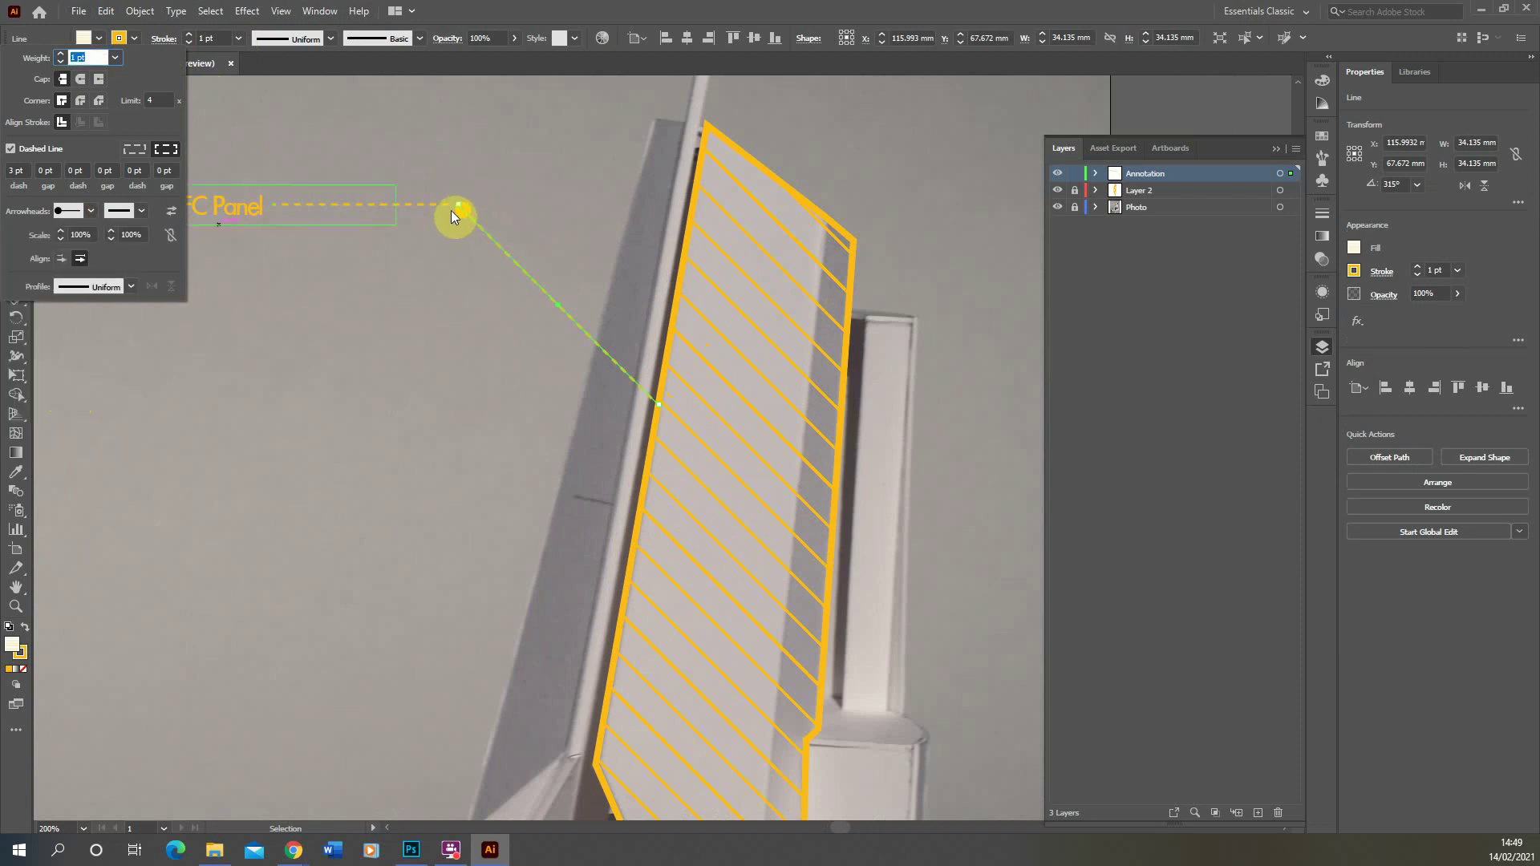
click(171, 213)
click(629, 313)
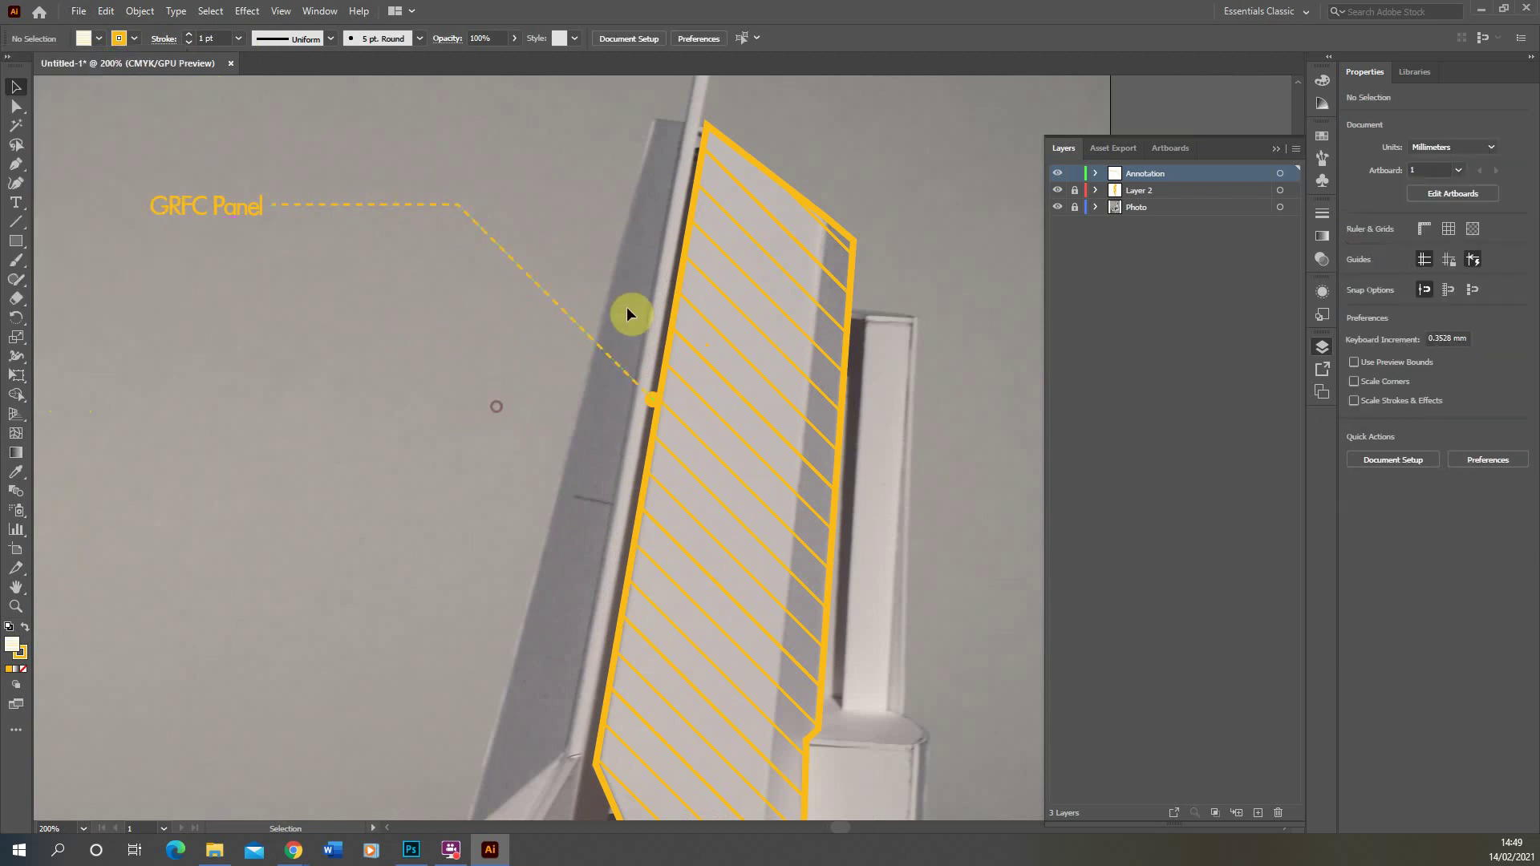
Step: Zoom out to review the whole annotated artboard, then open the File menu
scroll(591, 302, down, 2)
scroll(513, 241, down, 1)
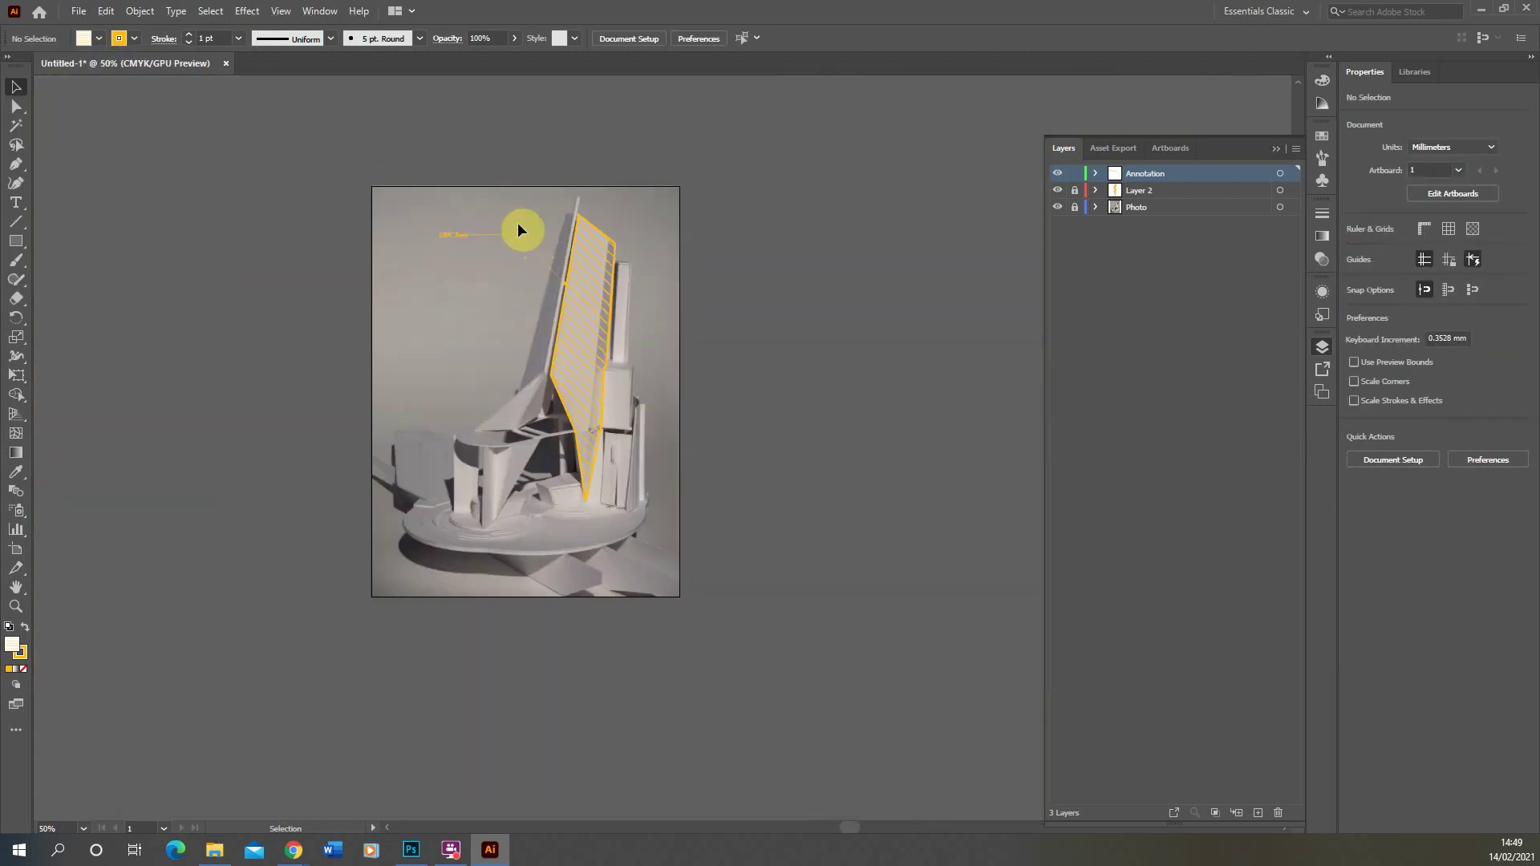
scroll(520, 231, up, 1)
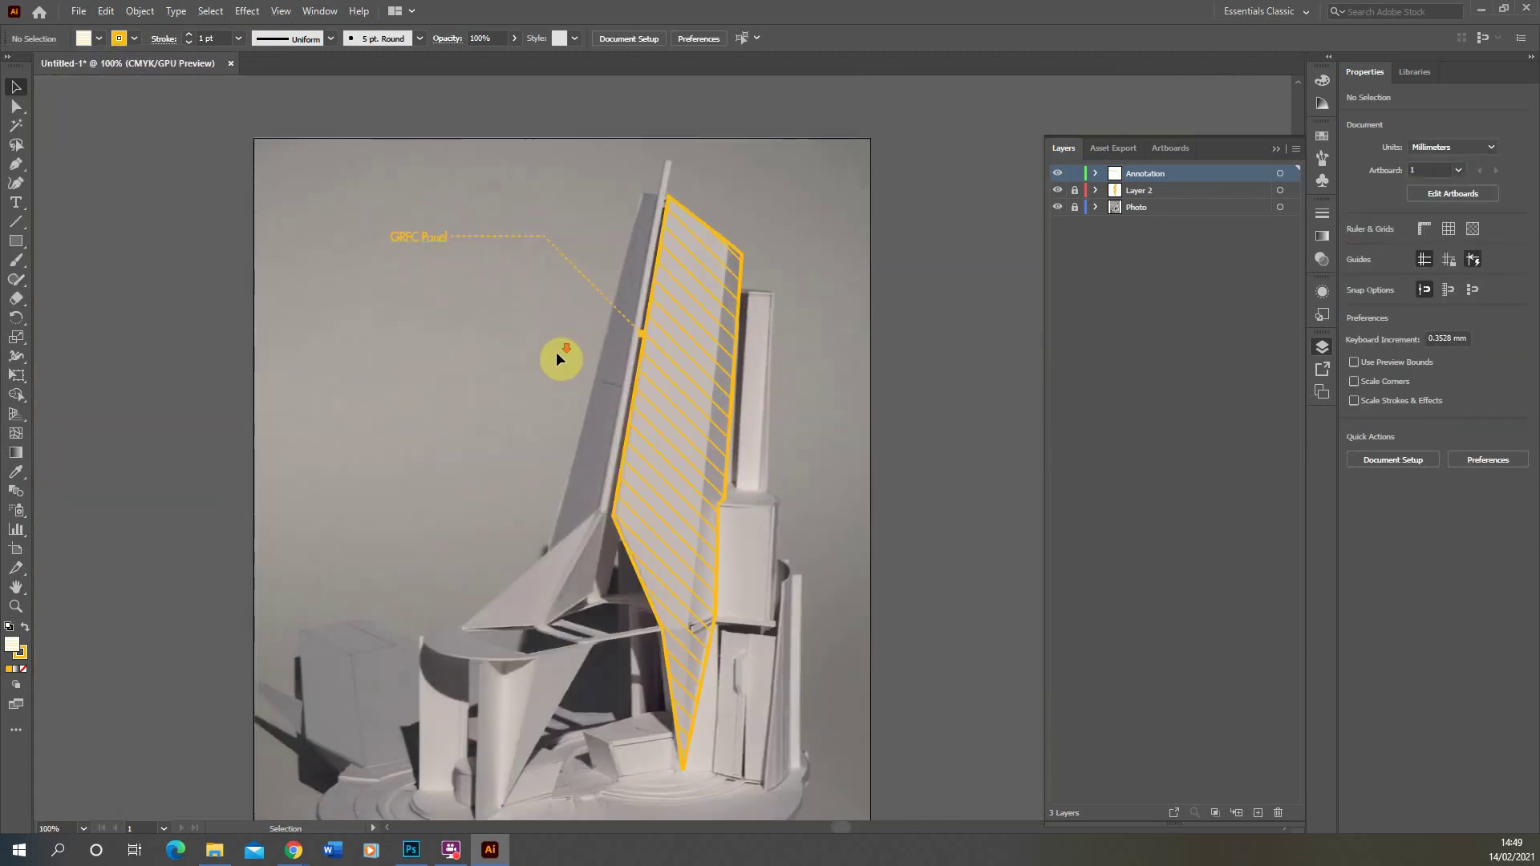
scroll(555, 351, down, 1)
scroll(560, 358, down, 1)
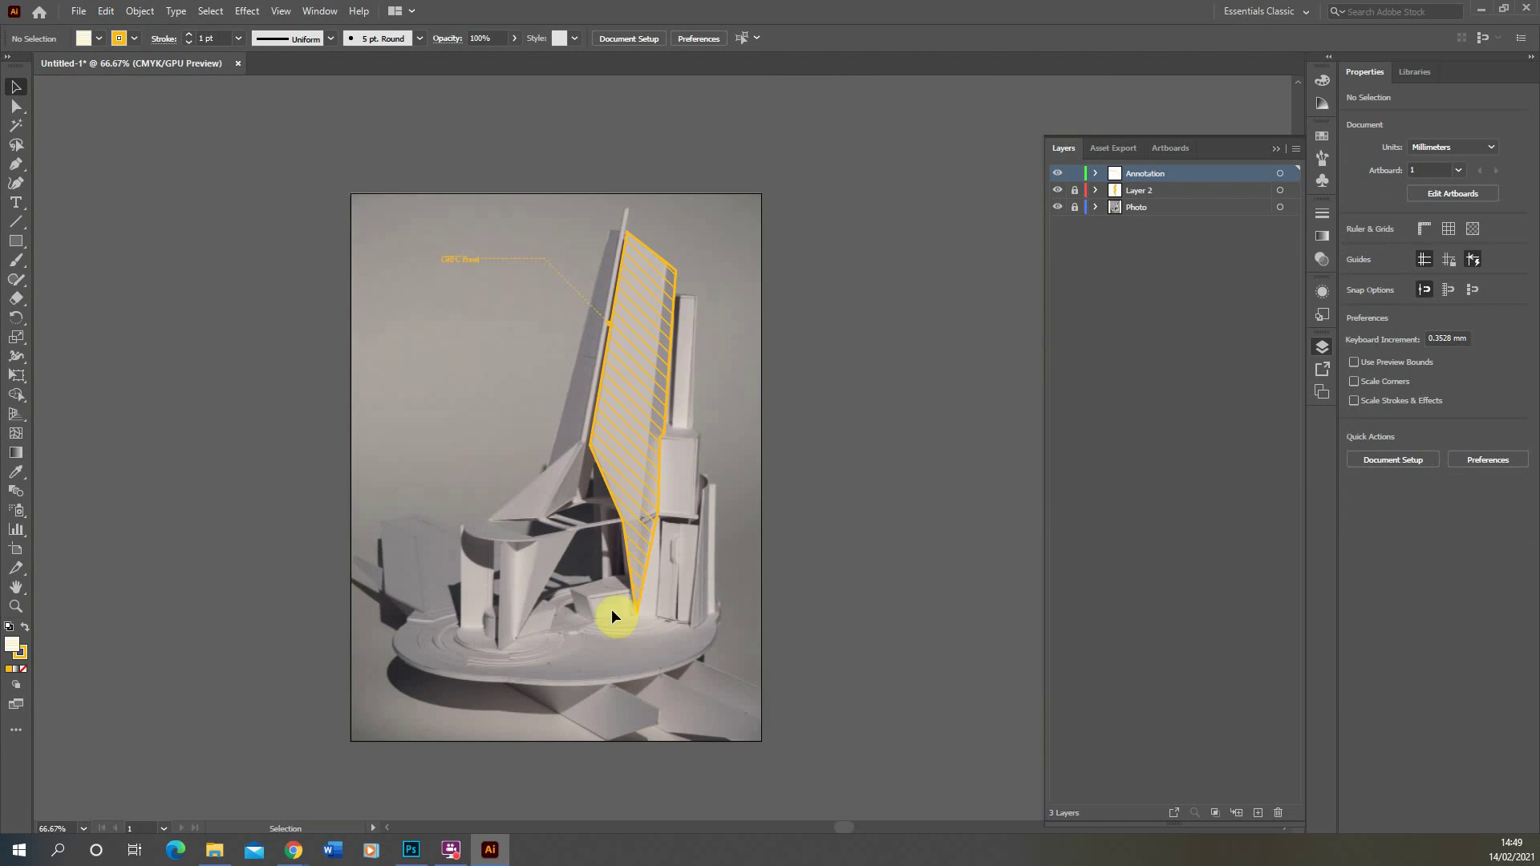
click(78, 11)
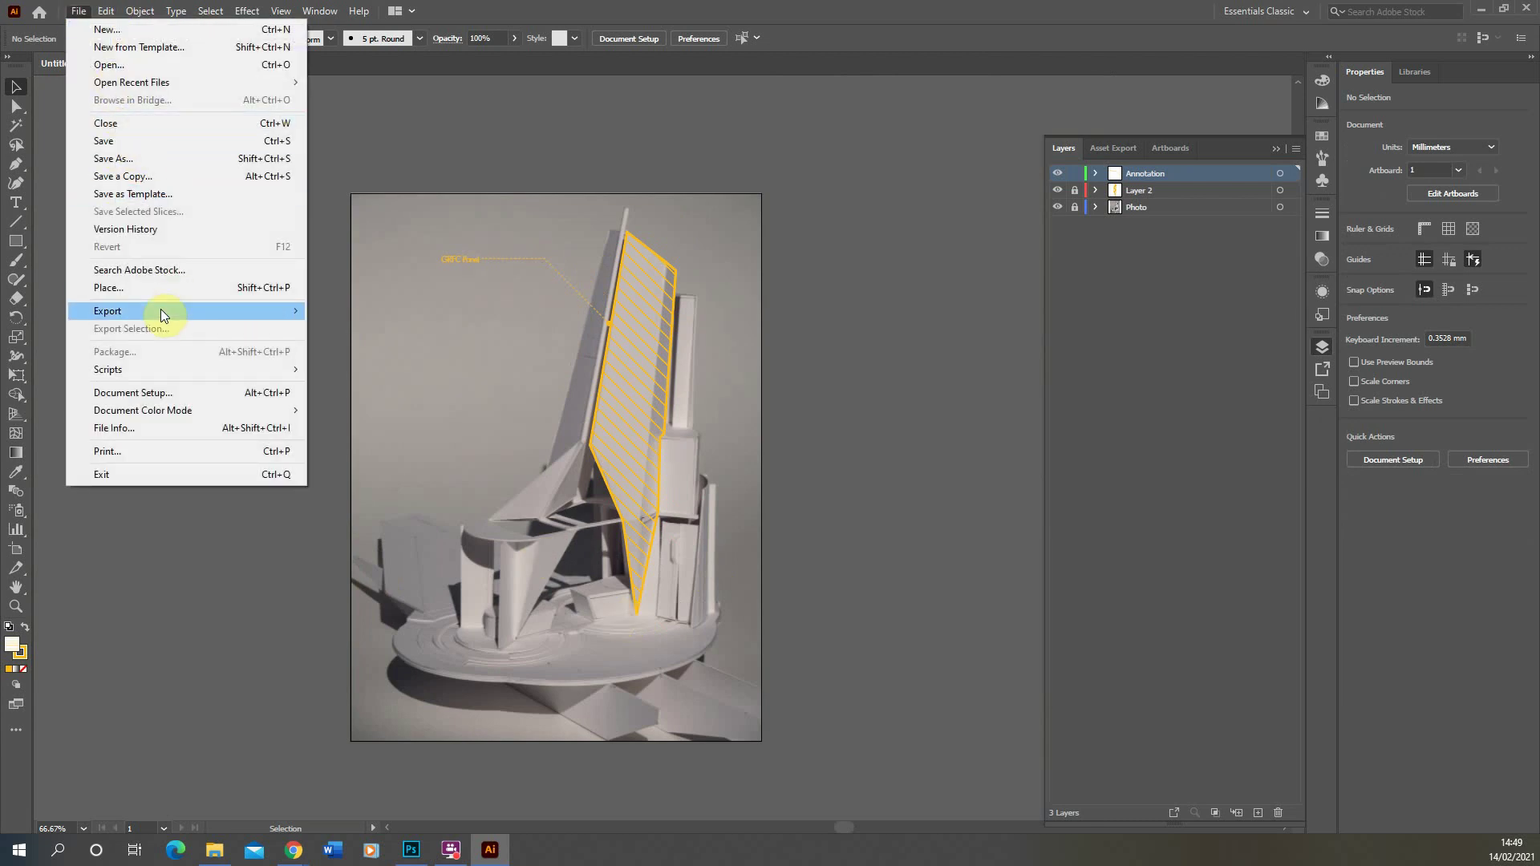
Step: Start a JPEG Export As with Use Artboards checked, then cancel without saving
mouse_move(161, 310)
click(337, 329)
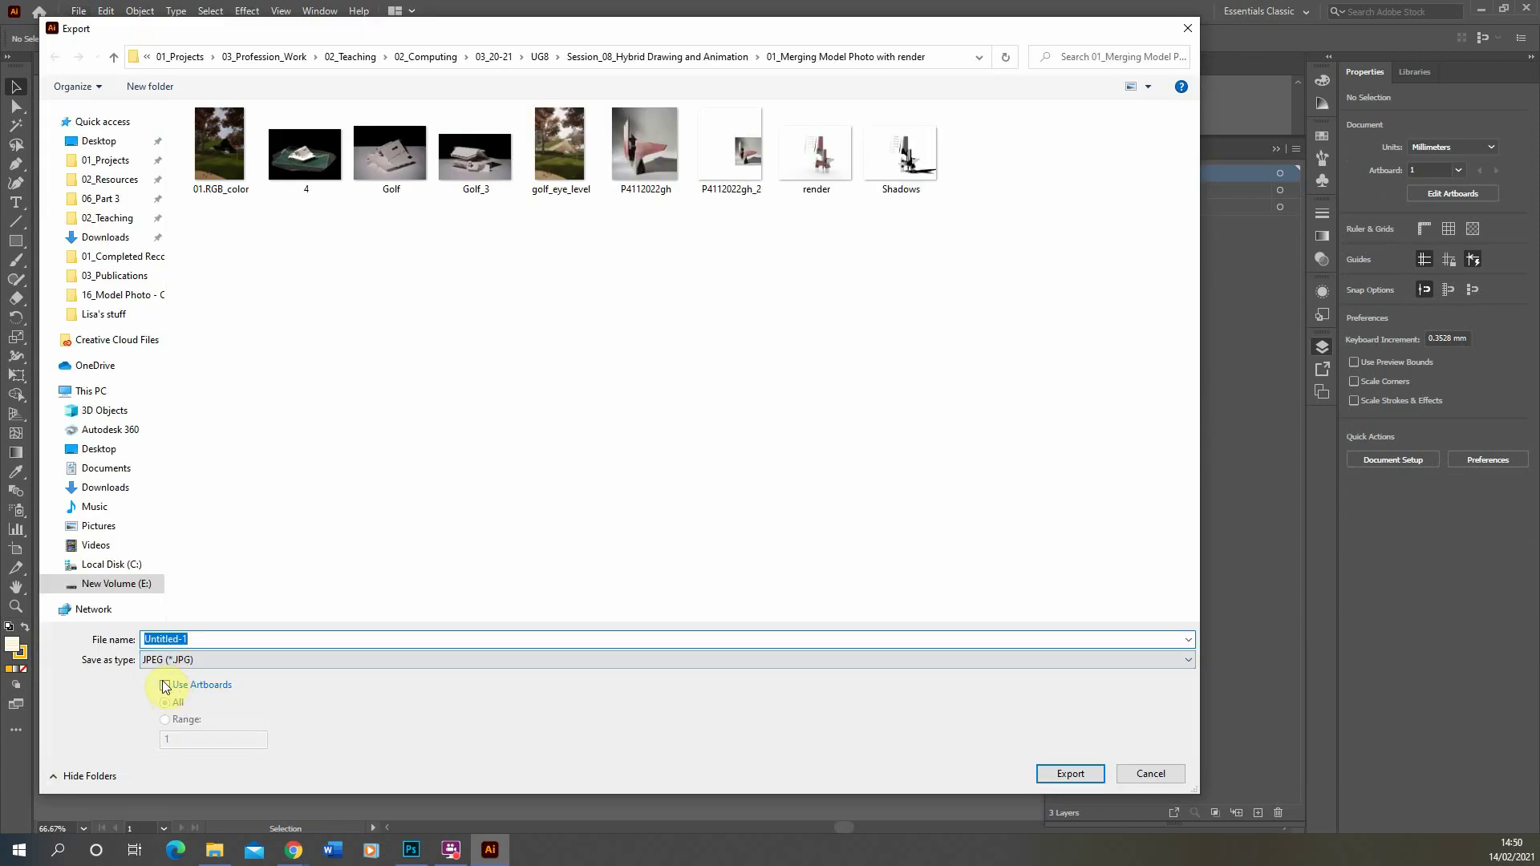
click(165, 686)
click(204, 660)
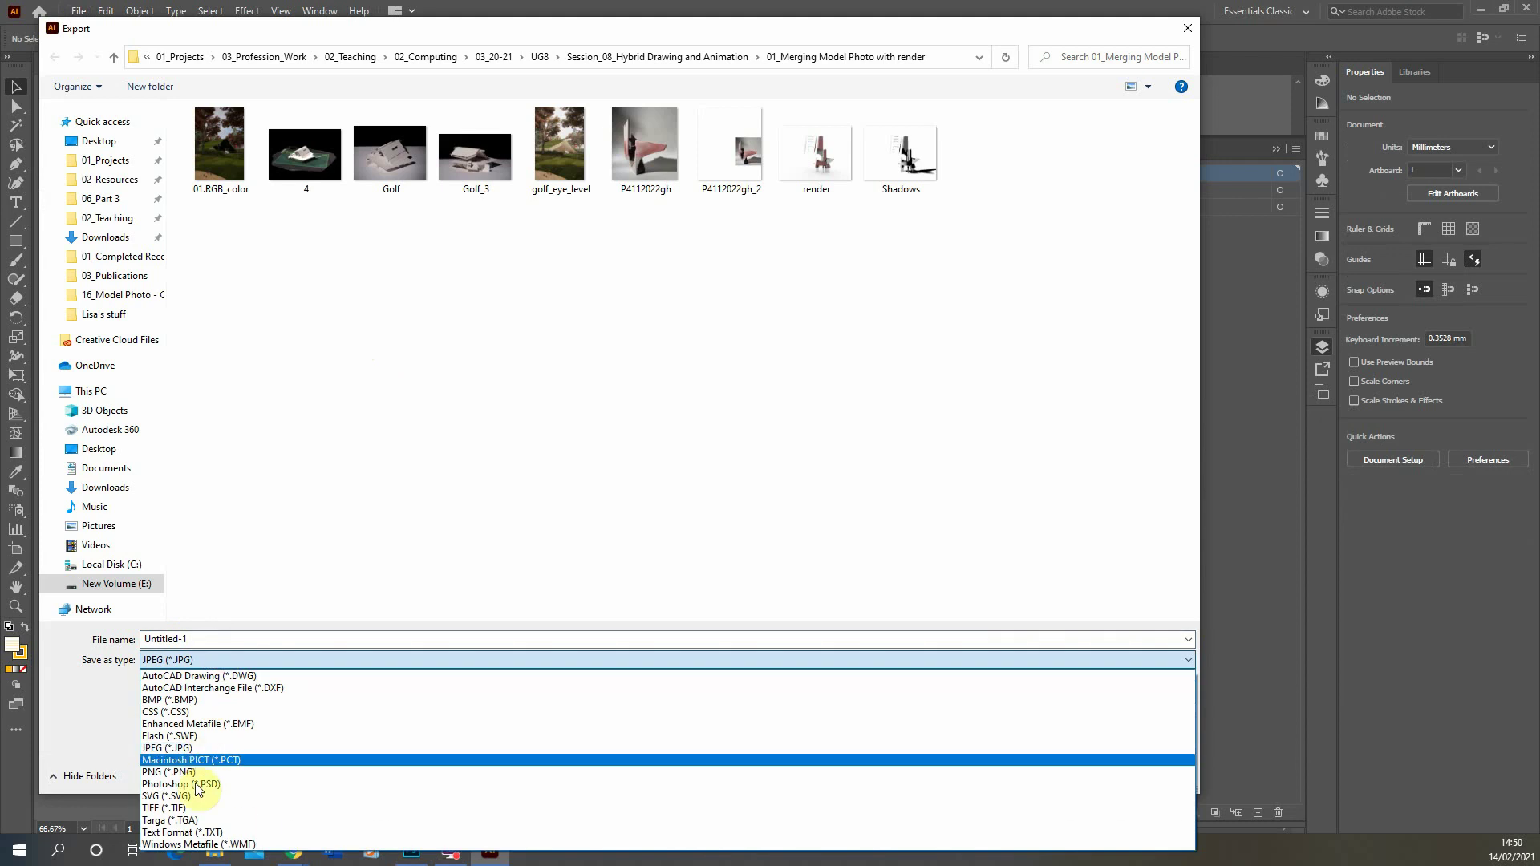
click(218, 643)
double_click(225, 642)
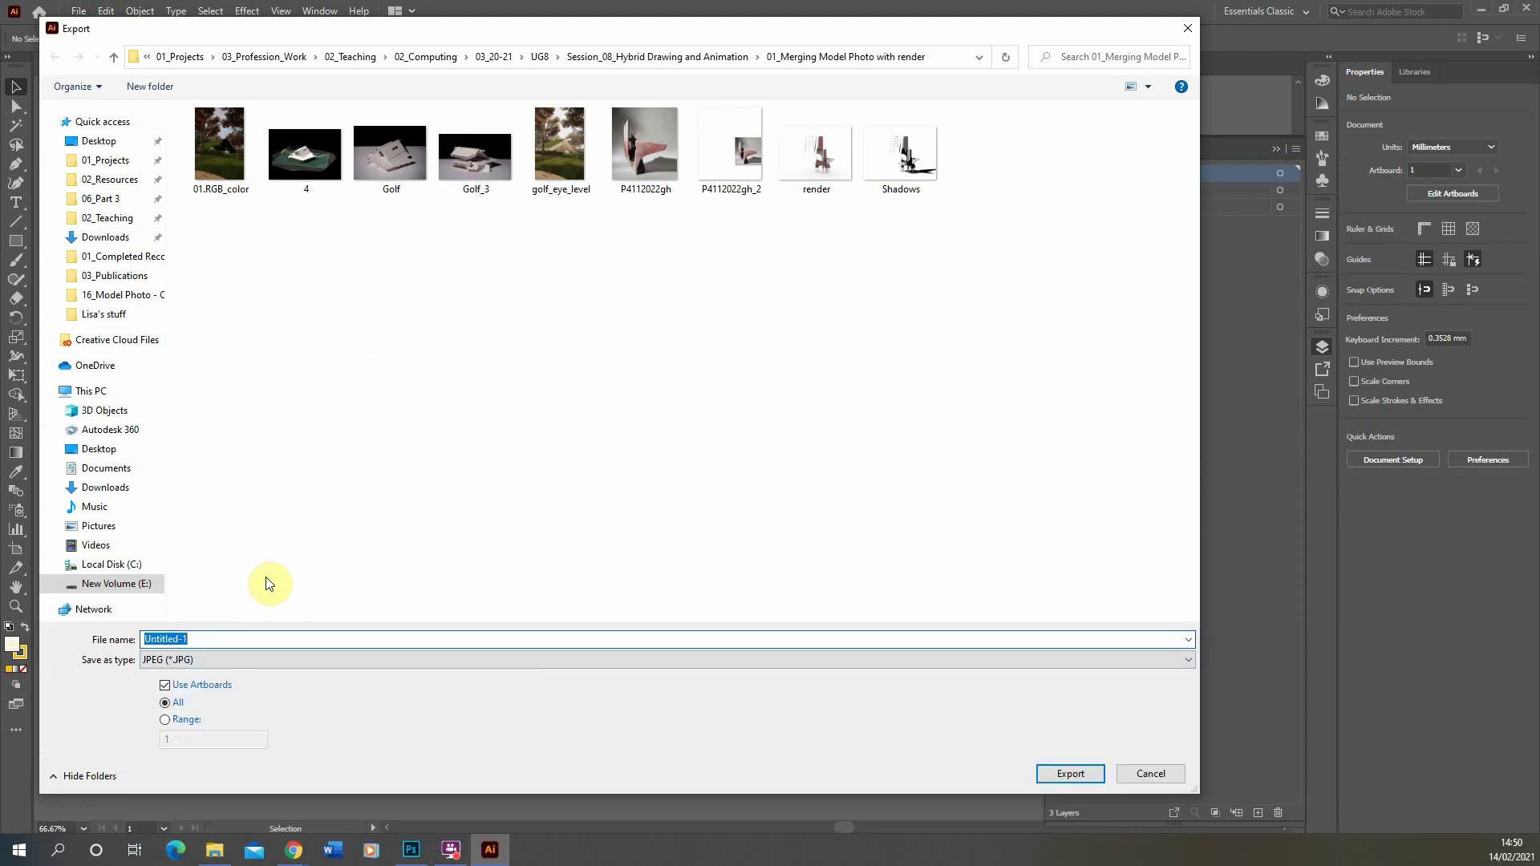
click(1150, 773)
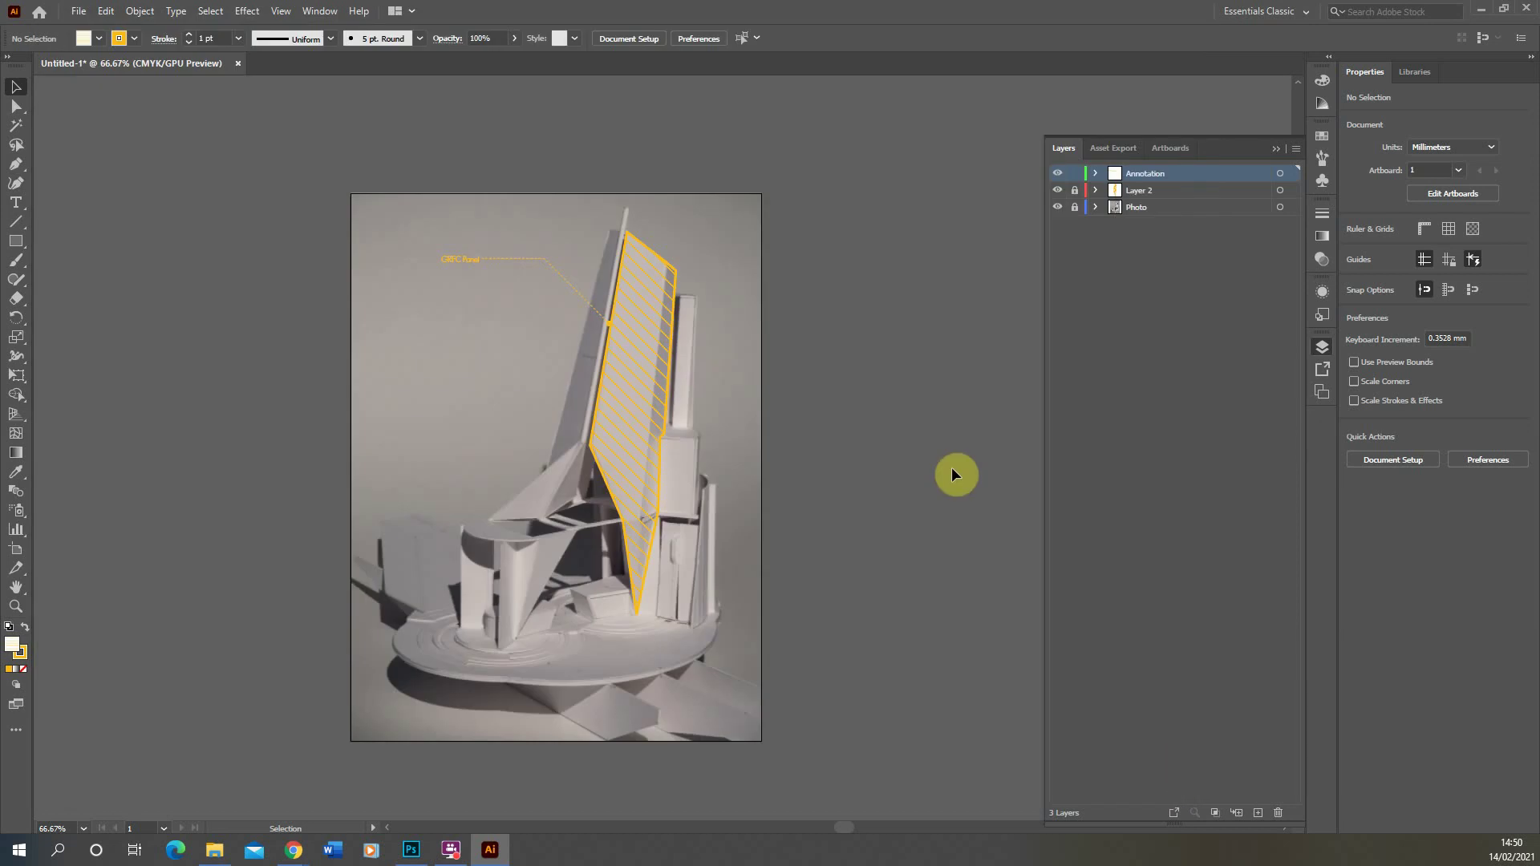